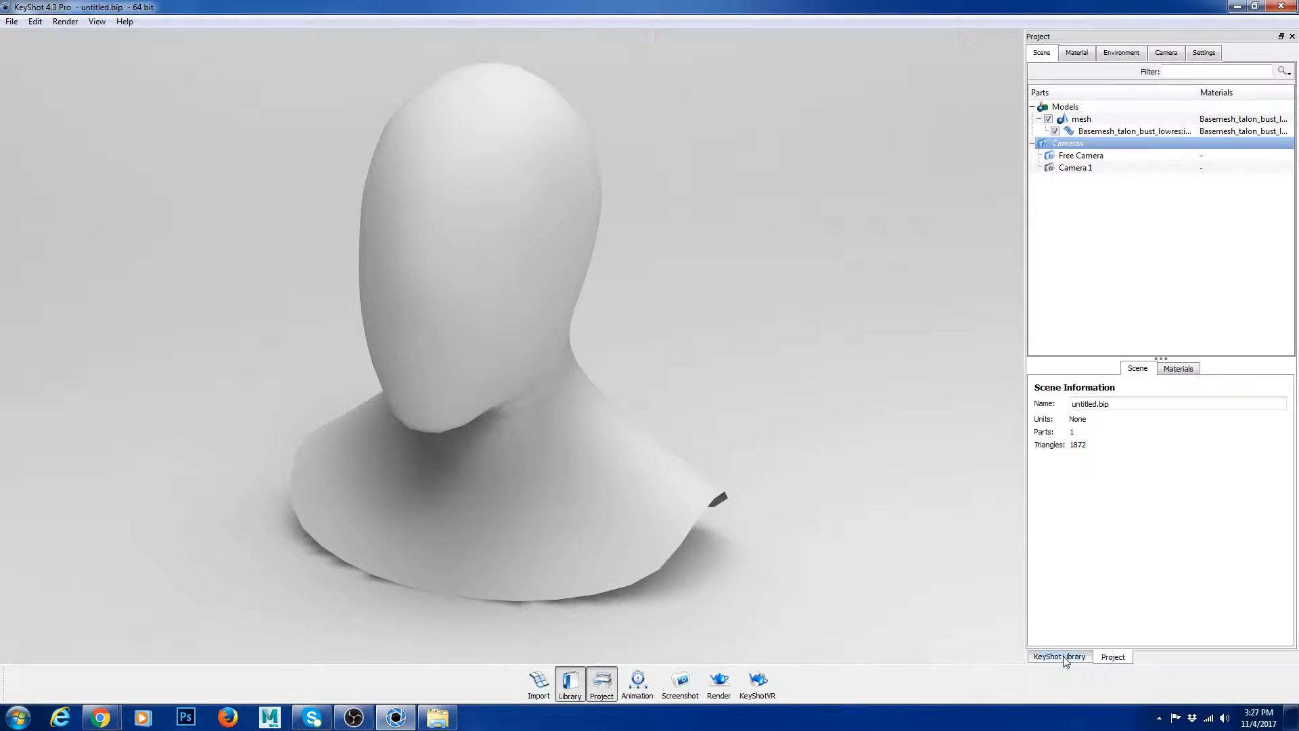
# Step: Examine the project's scene information and the material library in turn, ending on the library
pyautogui.click(571, 694)
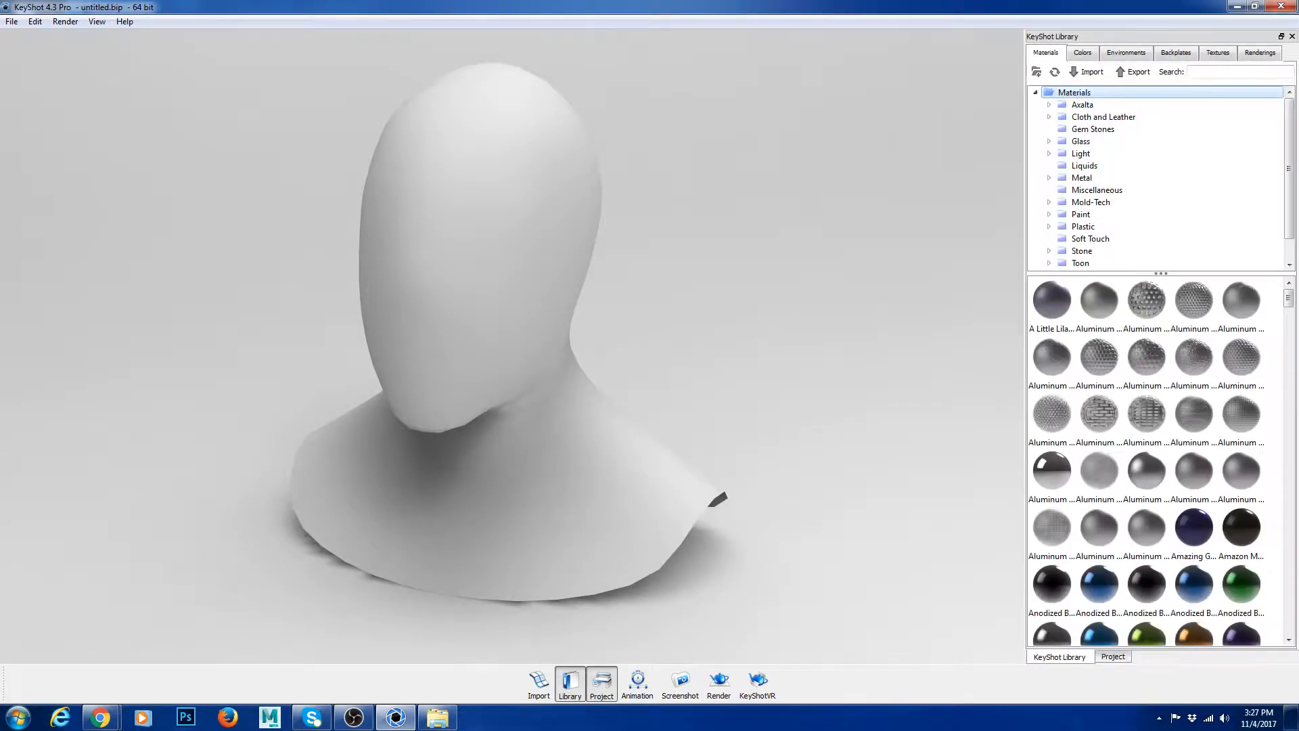
pyautogui.click(600, 684)
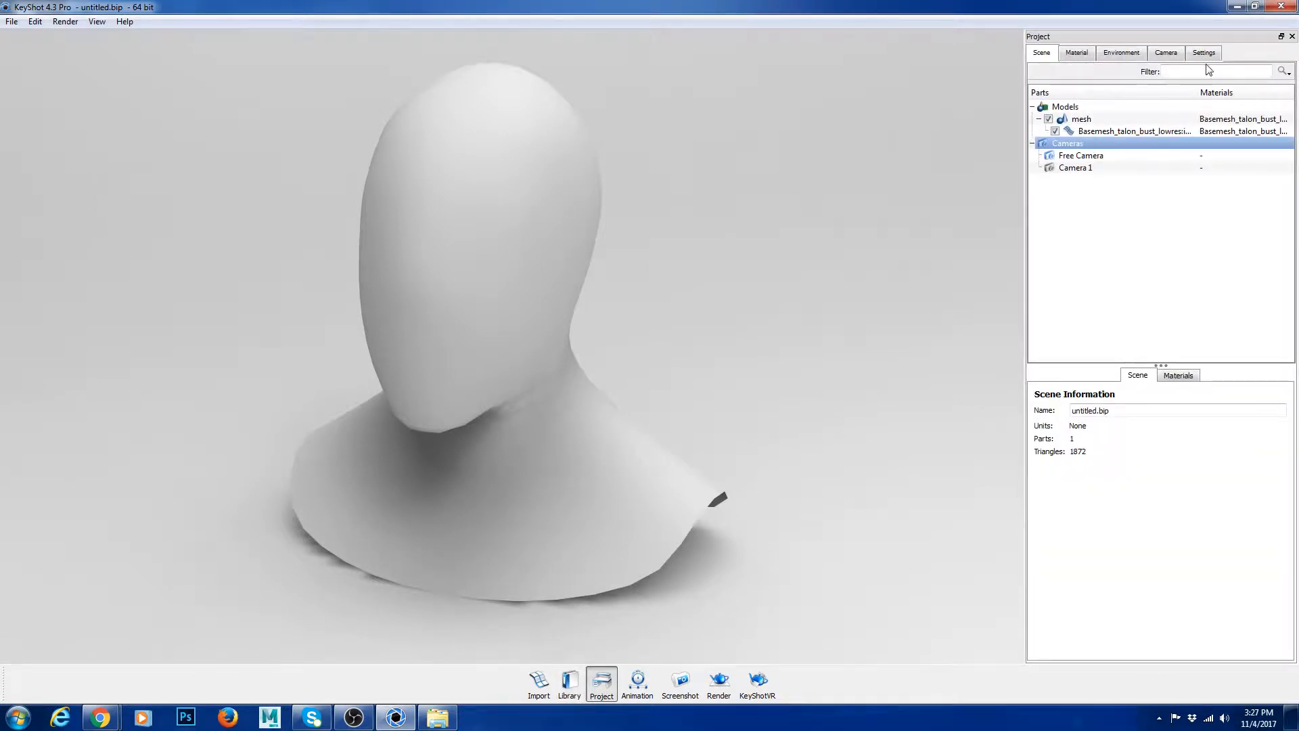
pyautogui.click(568, 690)
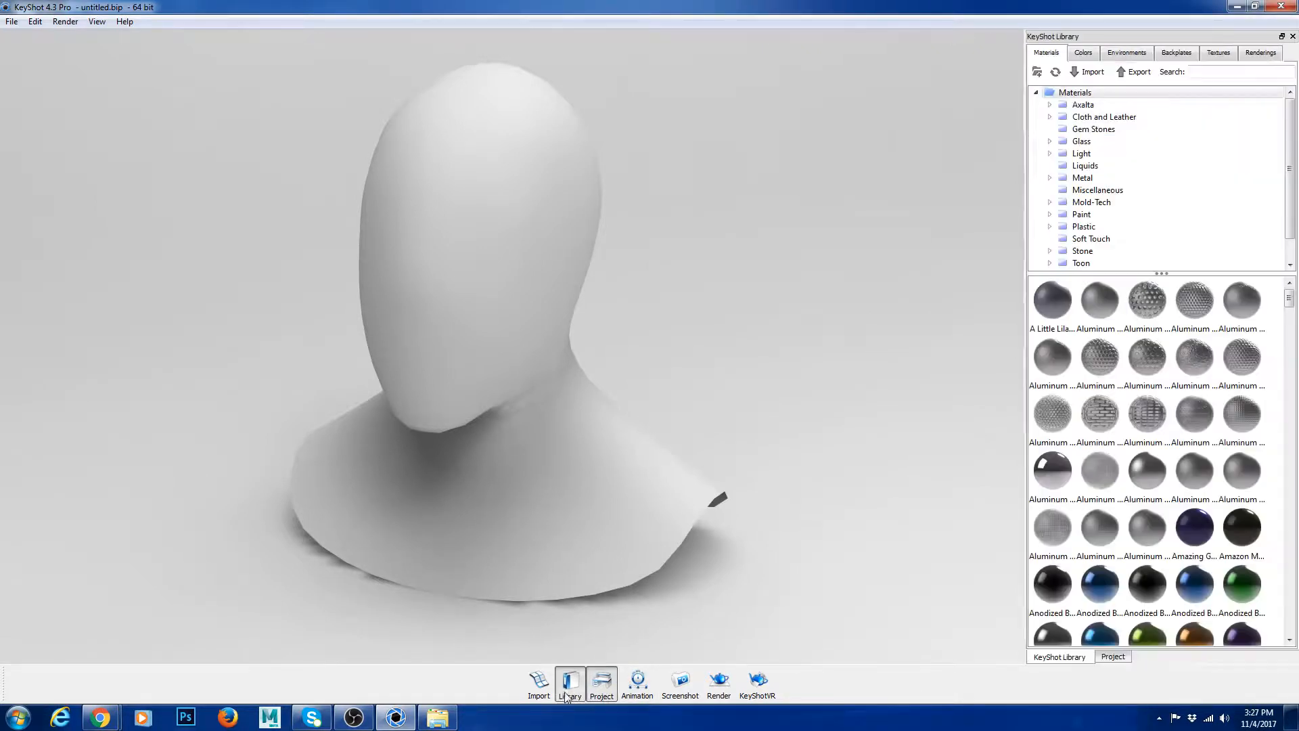
pyautogui.click(1112, 656)
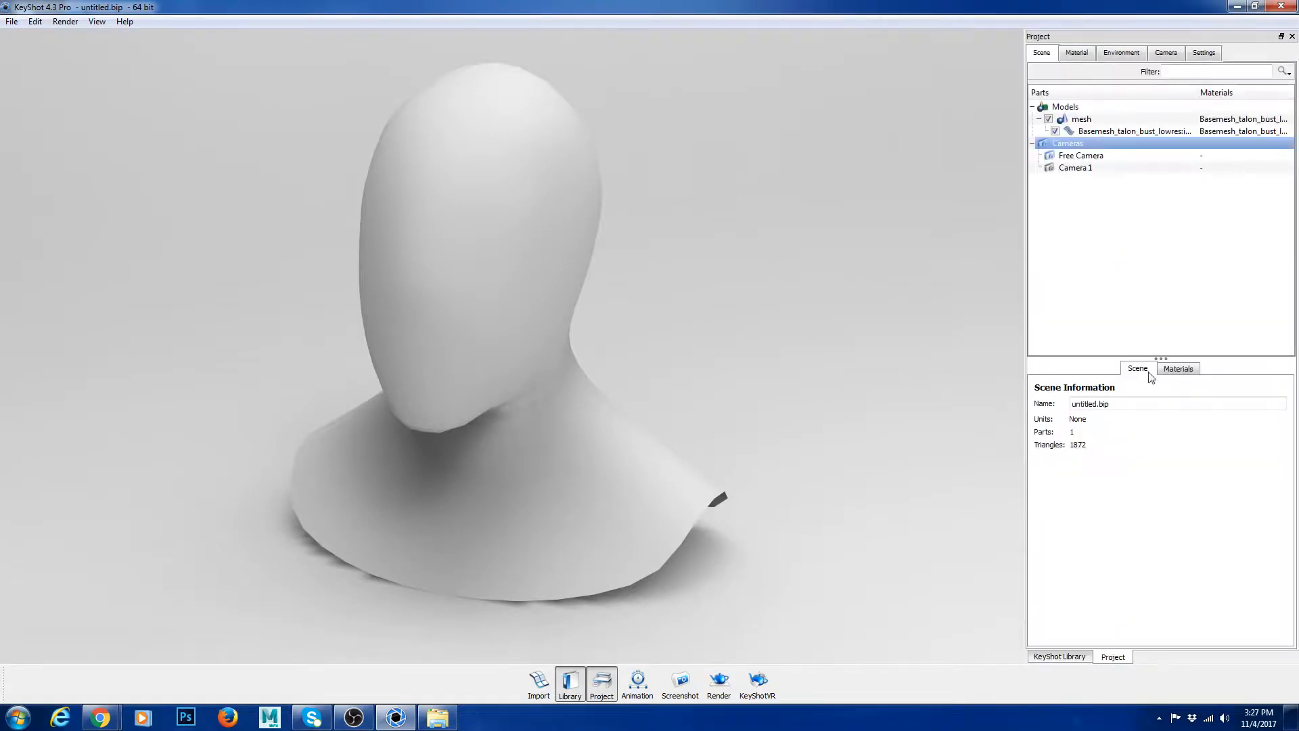
pyautogui.click(1082, 658)
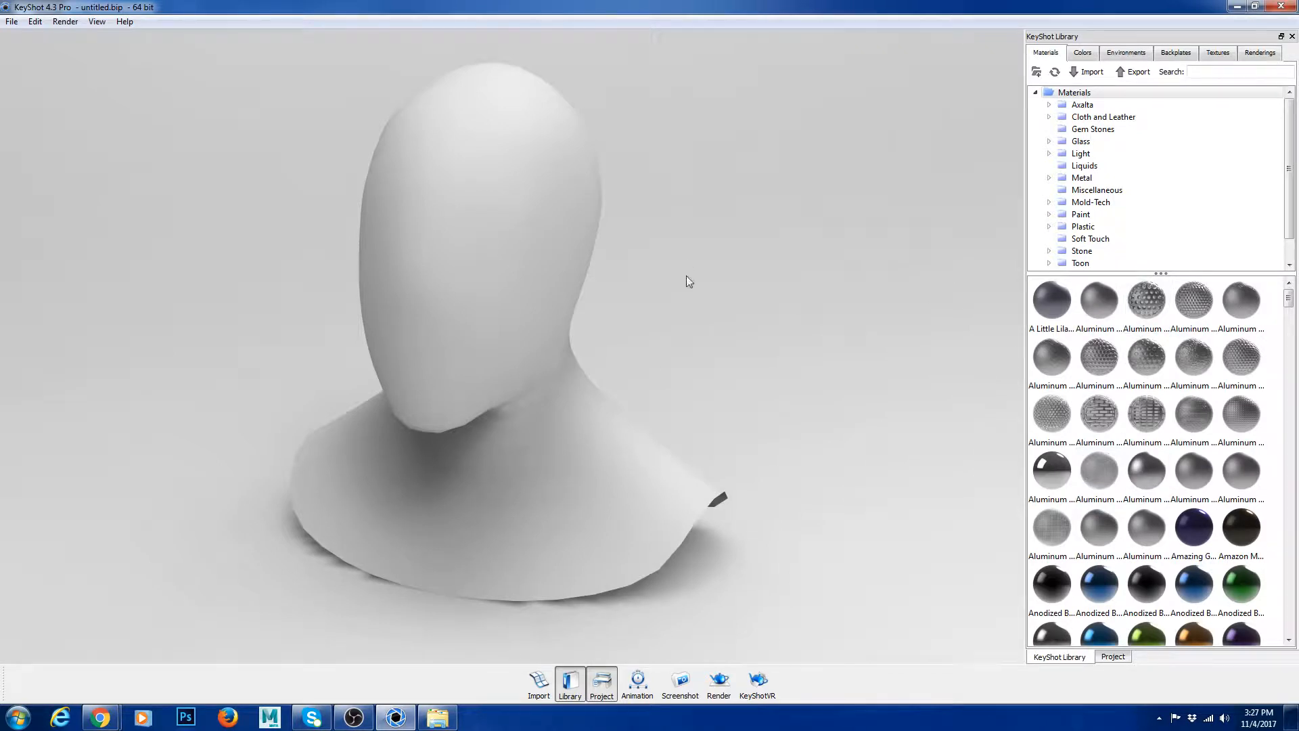
# Step: Enlarge the material library's category list so that all categories down to Wood fit
pyautogui.click(1049, 104)
pyautogui.click(1049, 105)
pyautogui.scroll(-1, 1143, 206)
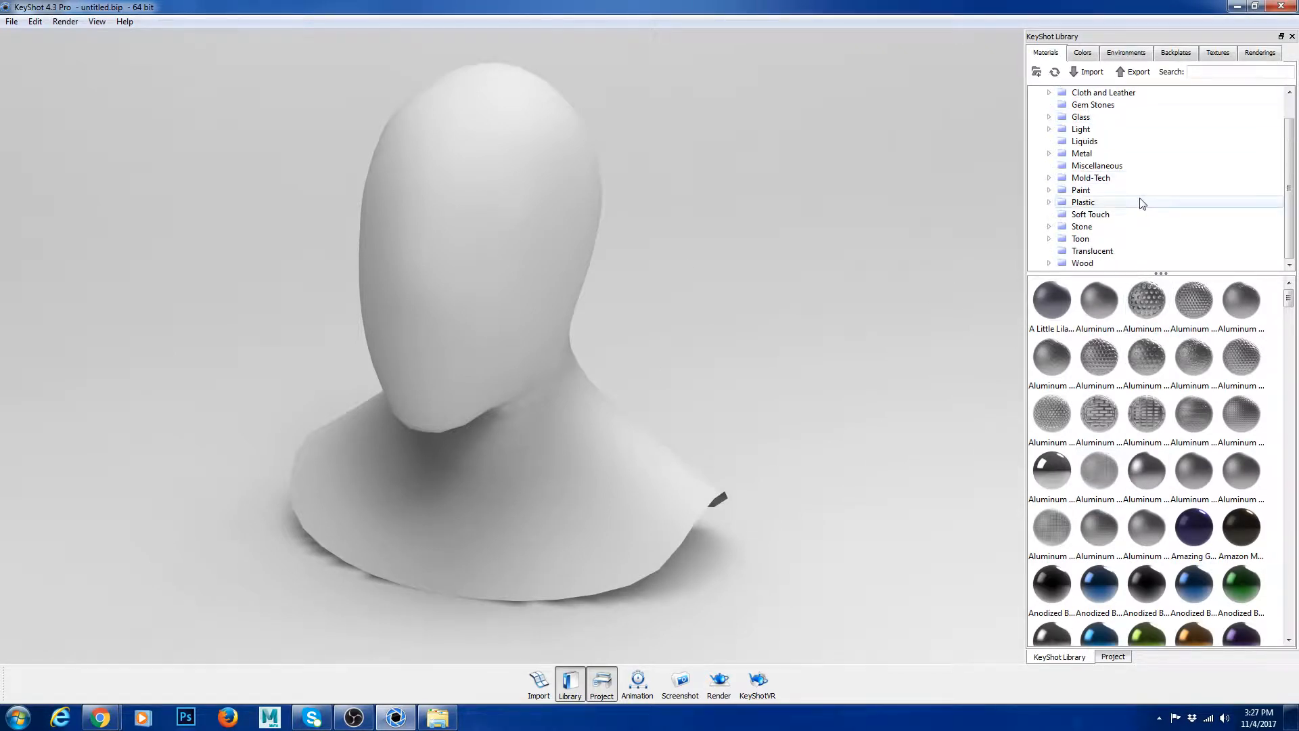
pyautogui.moveTo(1158, 273); pyautogui.dragTo(1159, 378)
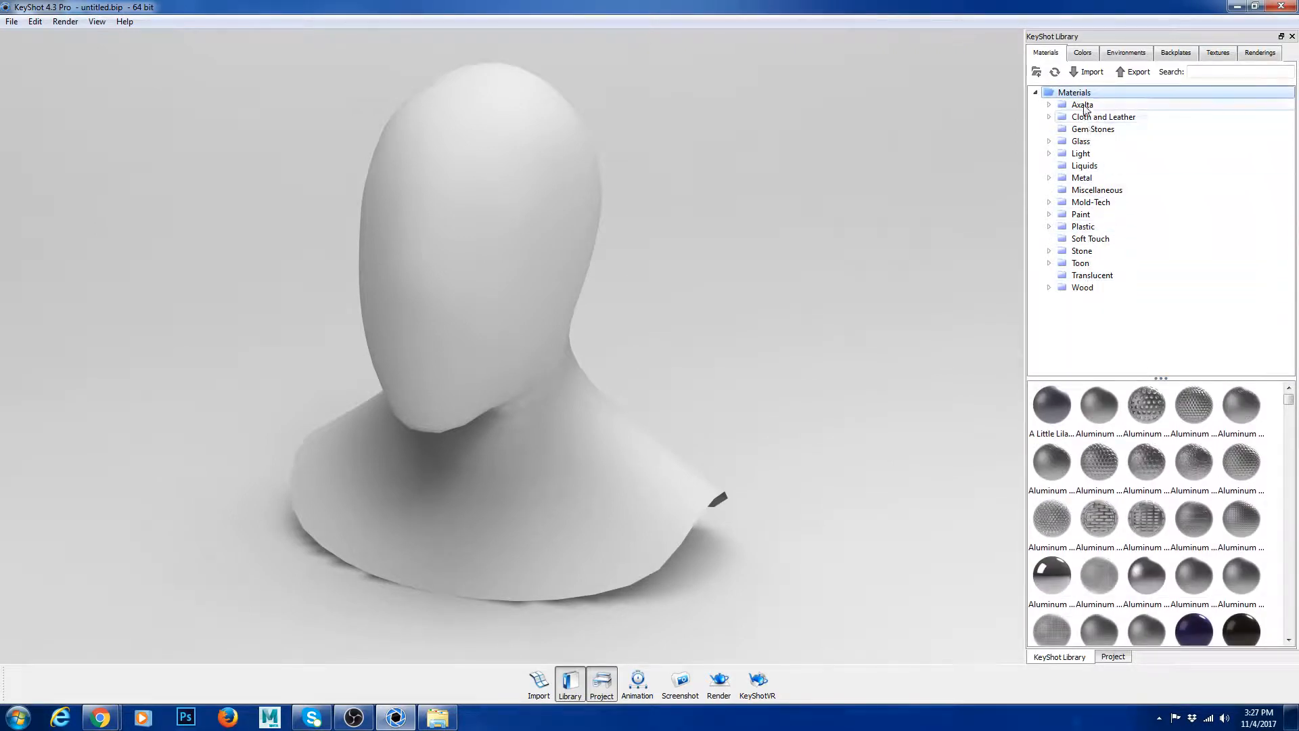
pyautogui.scroll(-5, 1129, 561)
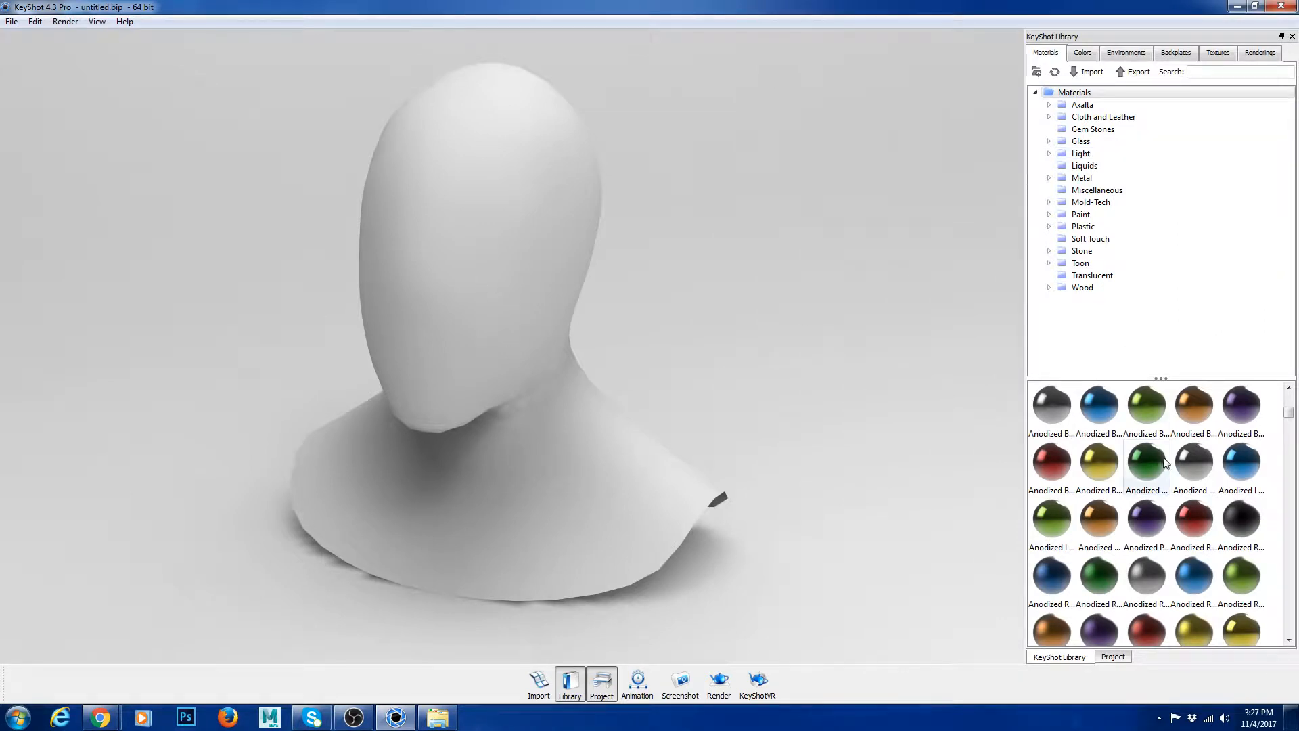
# Step: Browse the Metal materials by subcategory, including Aluminum, Brass, Chrome, Copper, Old, Titanium, Scratched, Stainless Steel and Steel
pyautogui.click(1081, 177)
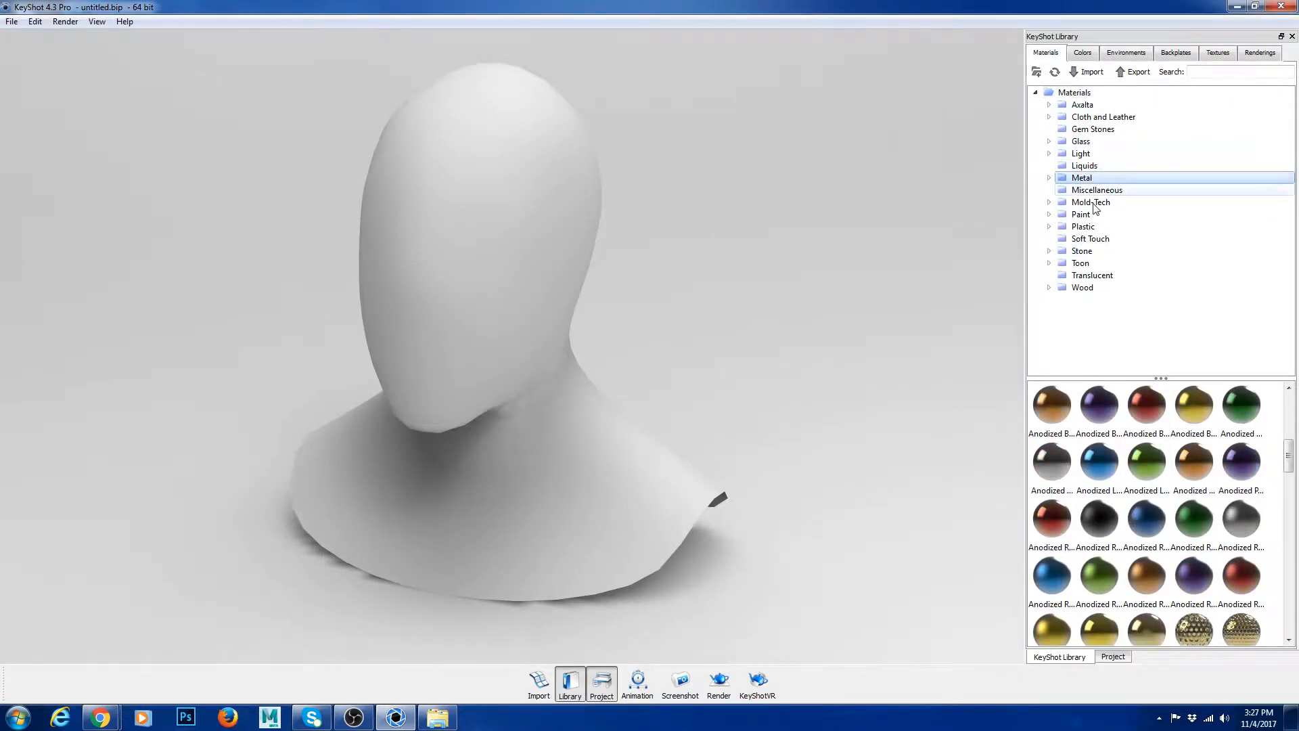
pyautogui.doubleClick(1080, 177)
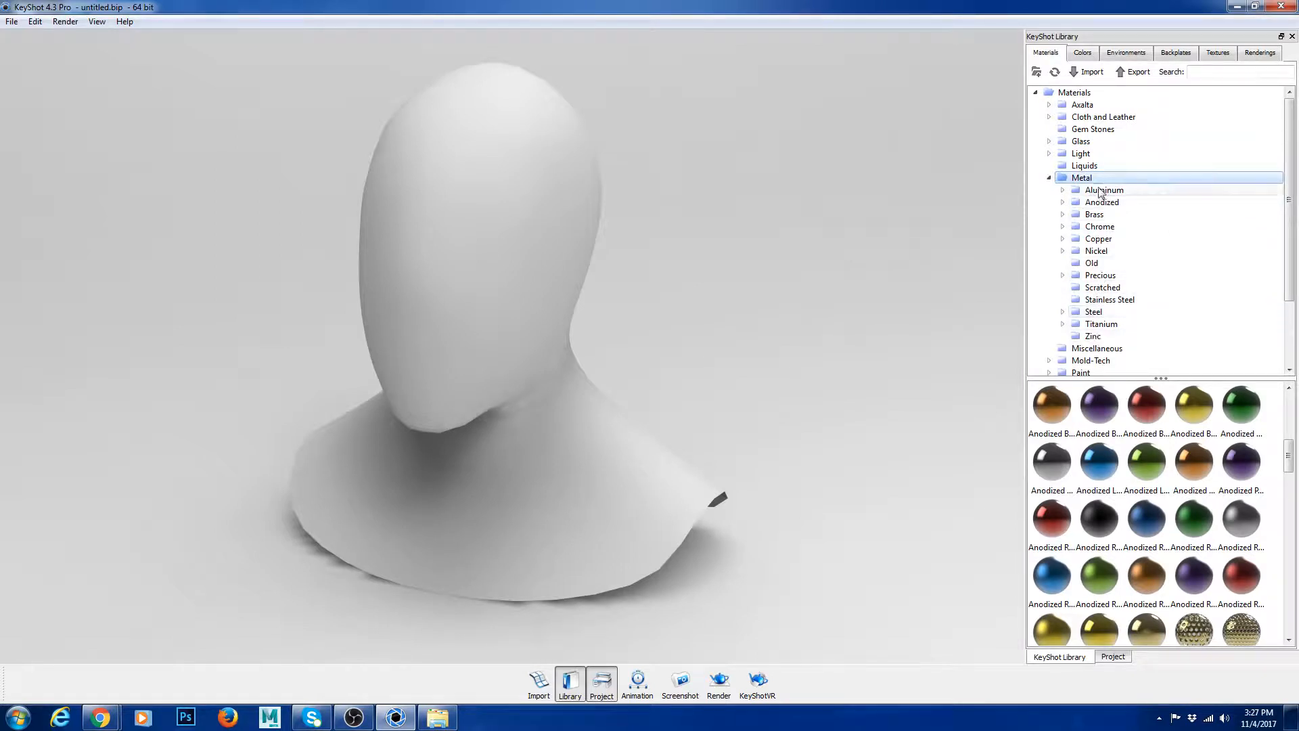
pyautogui.click(1104, 191)
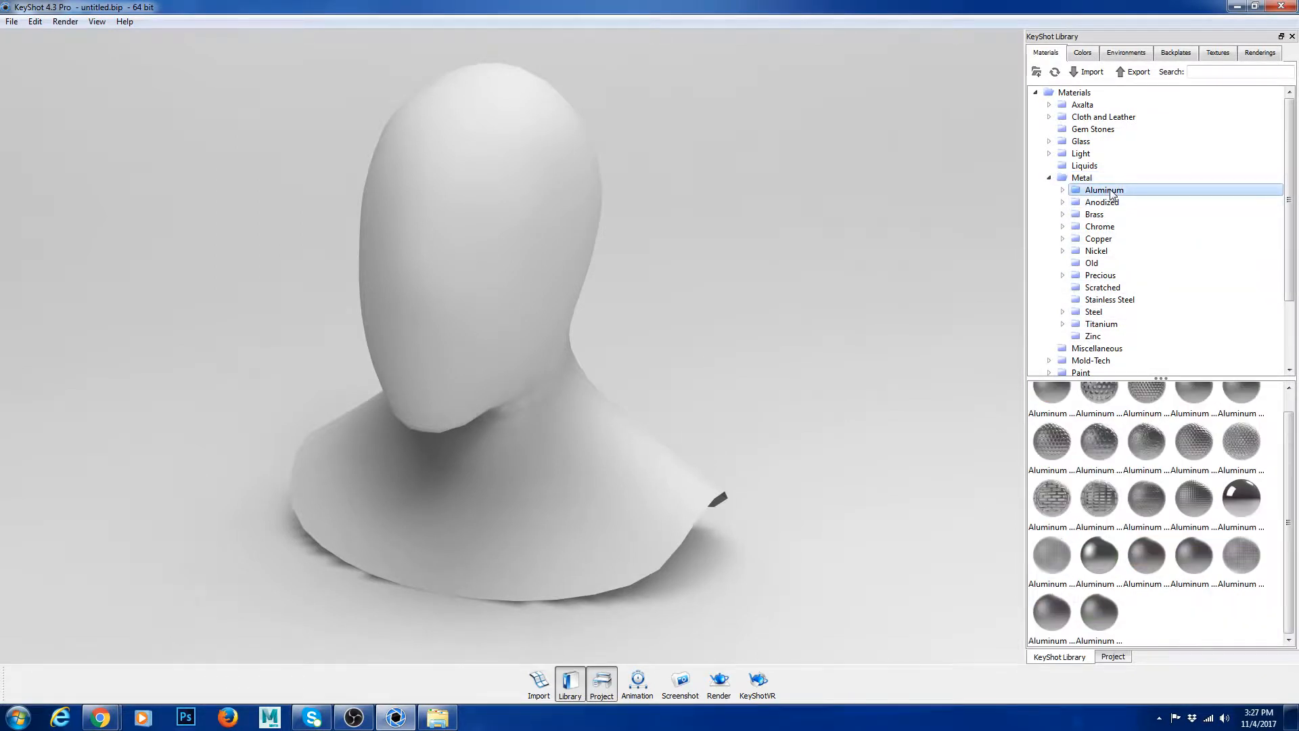
pyautogui.click(1110, 216)
pyautogui.click(1110, 229)
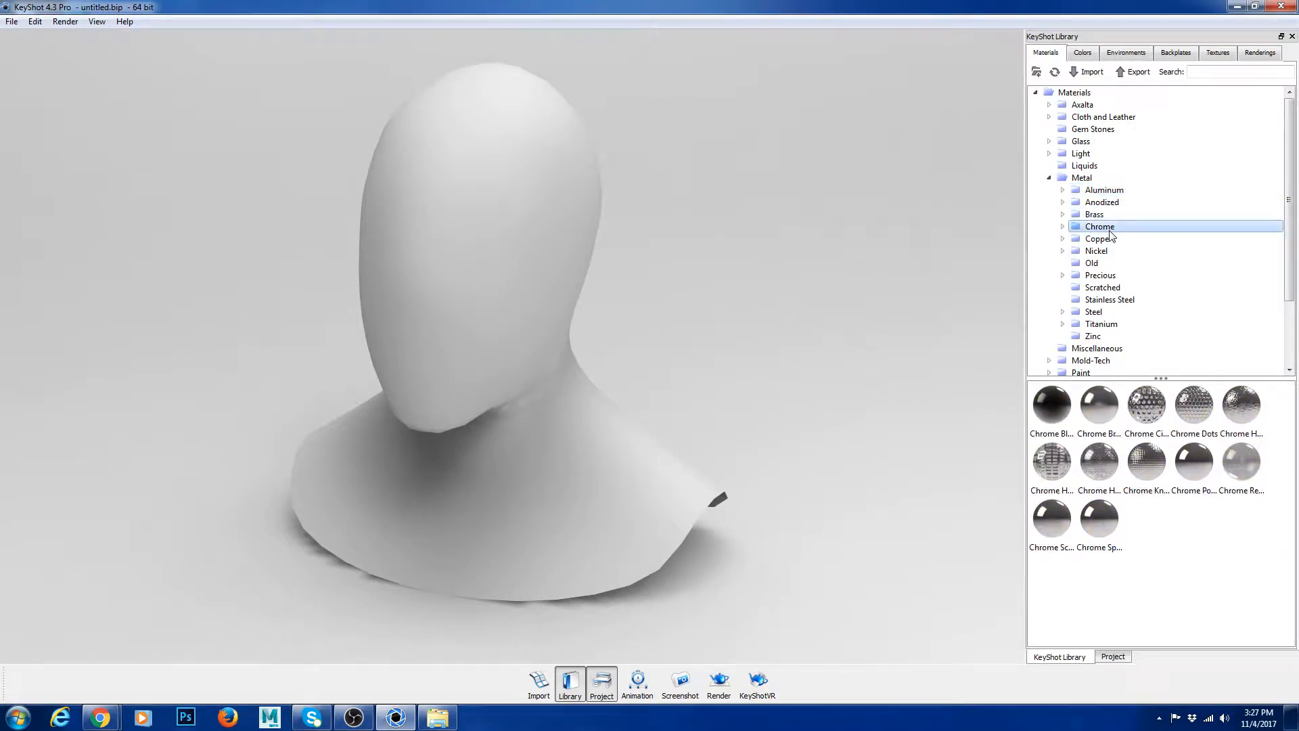
pyautogui.click(1110, 239)
pyautogui.click(1111, 263)
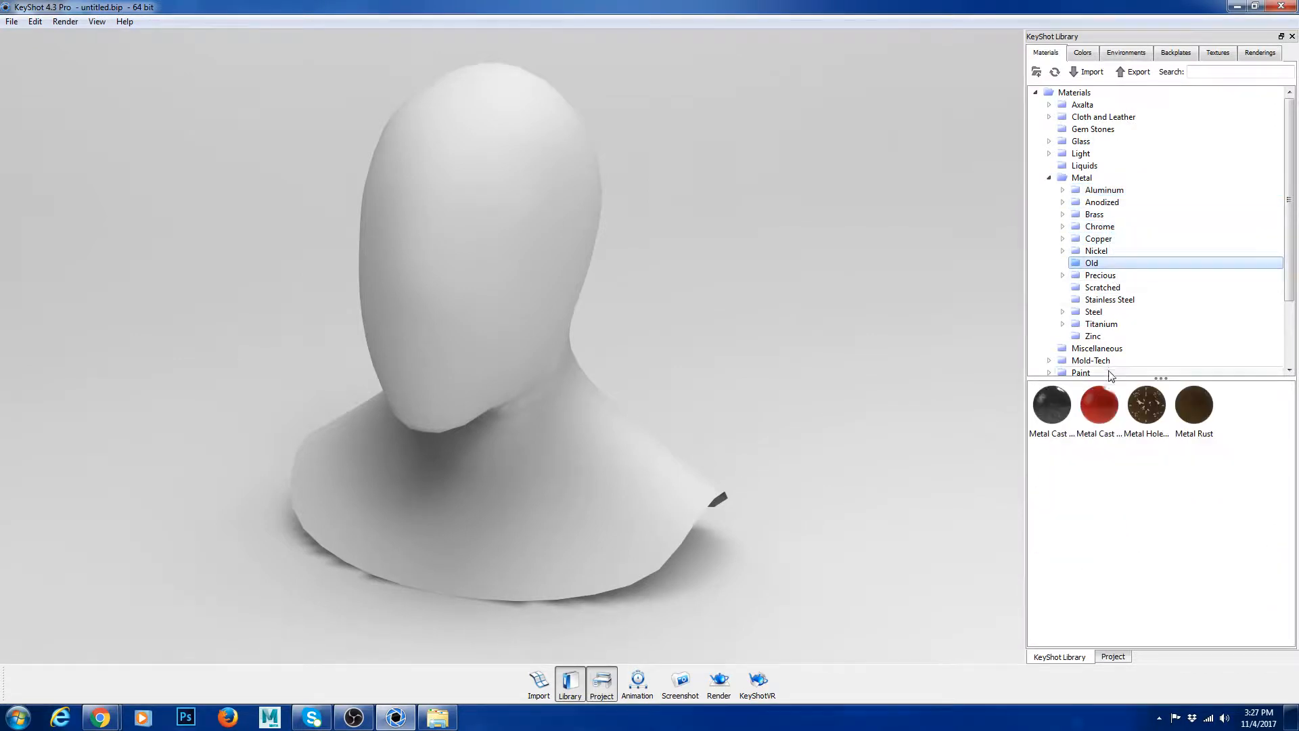
pyautogui.click(1110, 324)
pyautogui.click(1110, 287)
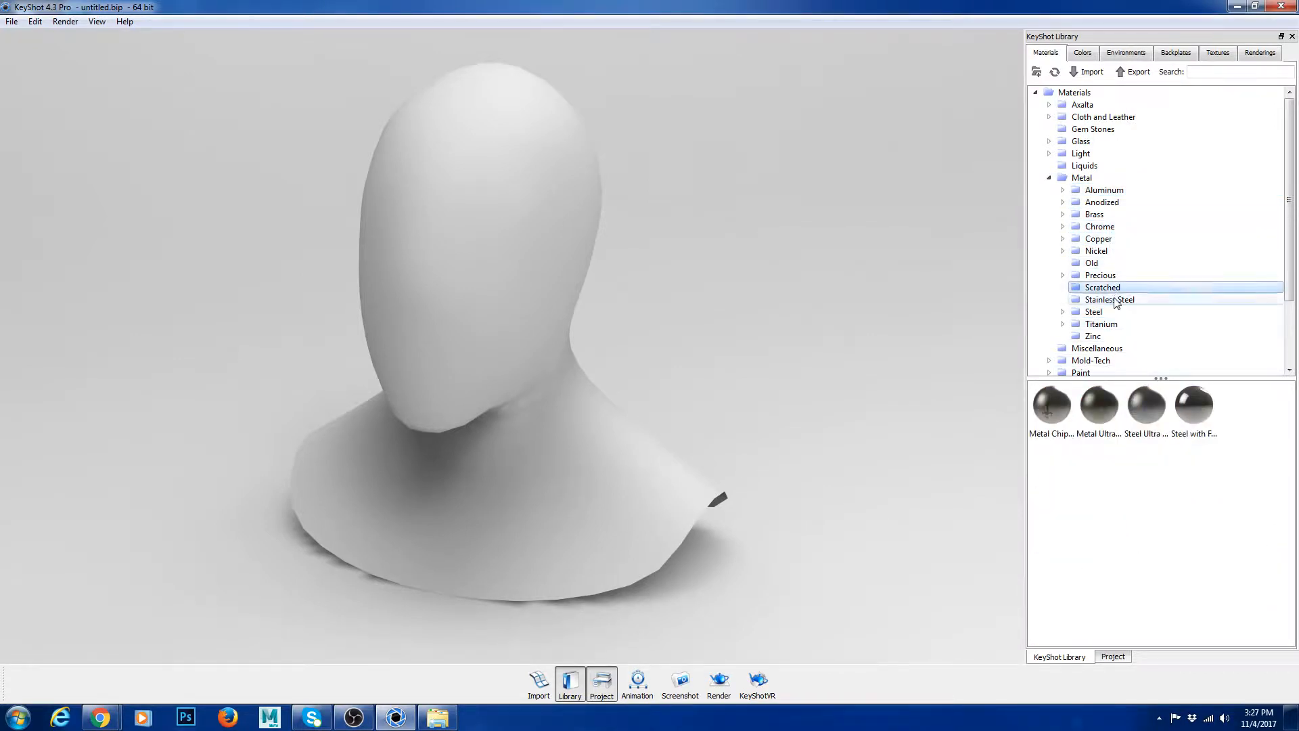
pyautogui.click(1113, 299)
pyautogui.click(1109, 312)
pyautogui.click(1111, 300)
pyautogui.click(1105, 288)
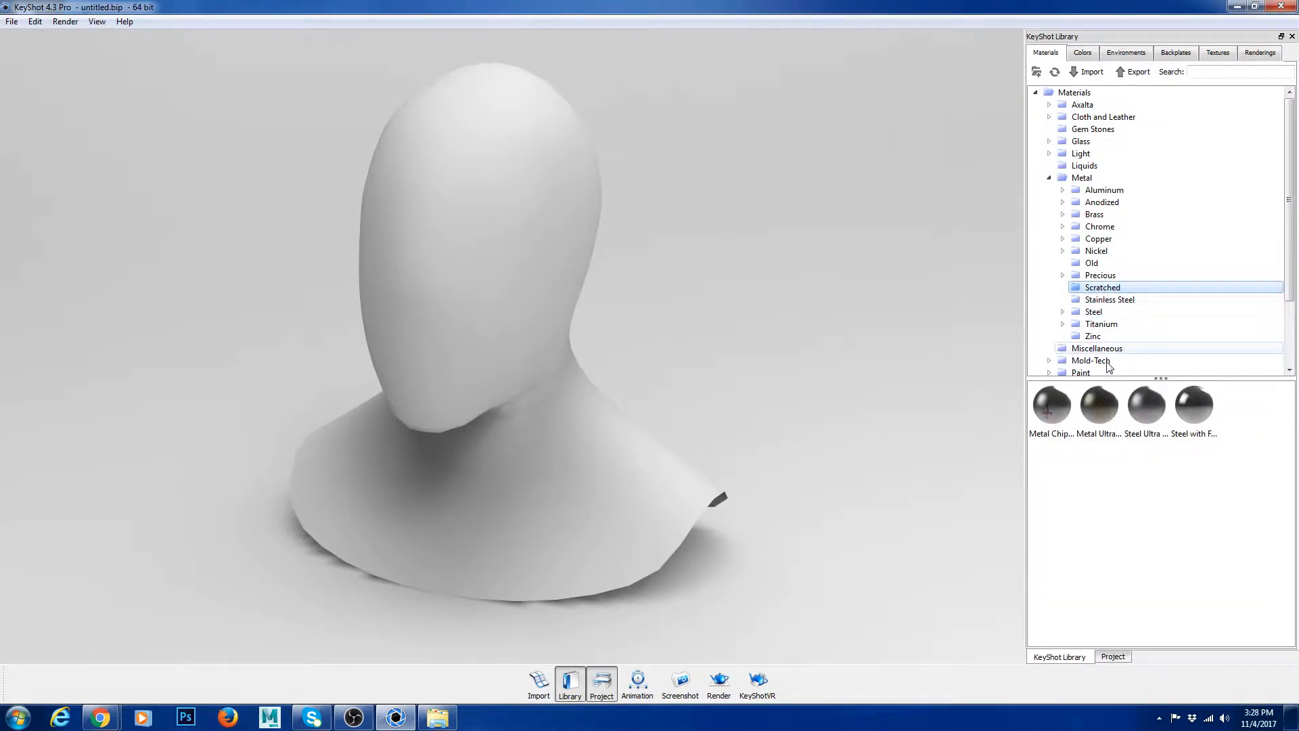
# Step: Apply the Paint Gloss Black material from the Paint category to the bust model
pyautogui.scroll(-1, 1106, 362)
pyautogui.click(1083, 337)
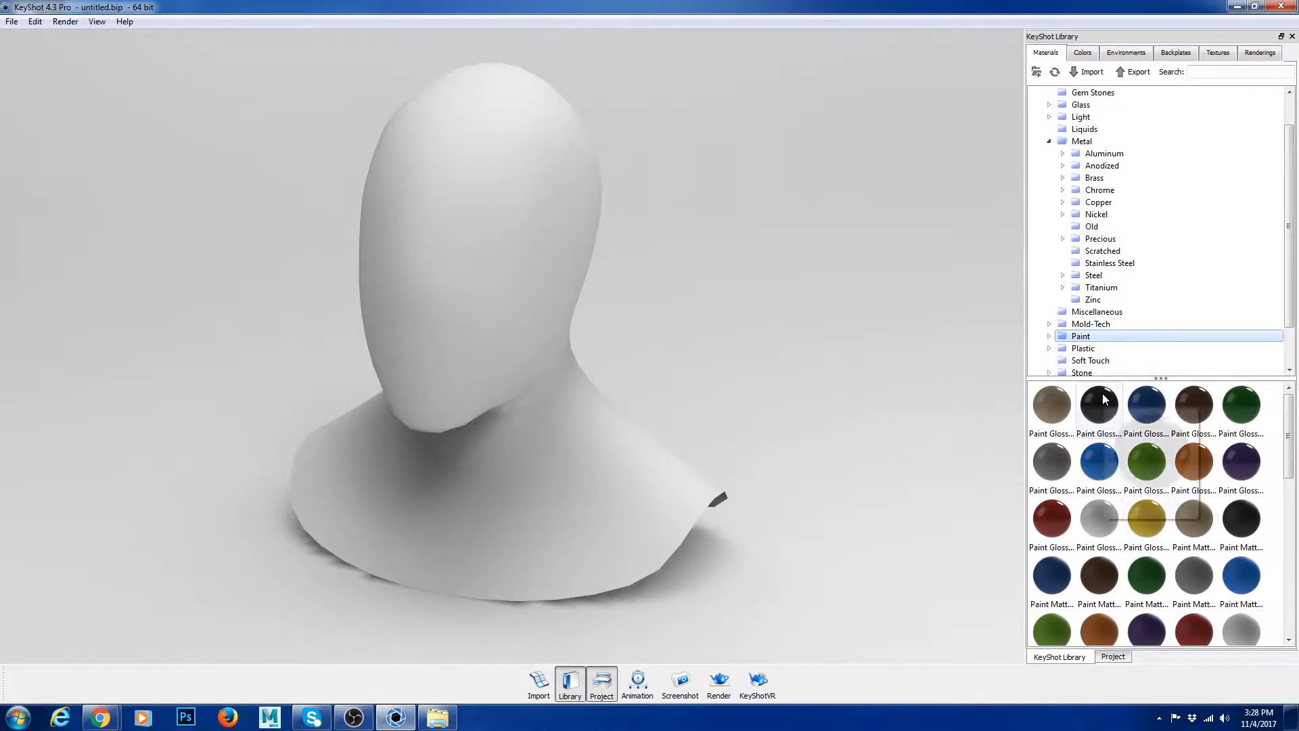
pyautogui.moveTo(1103, 394); pyautogui.dragTo(533, 241)
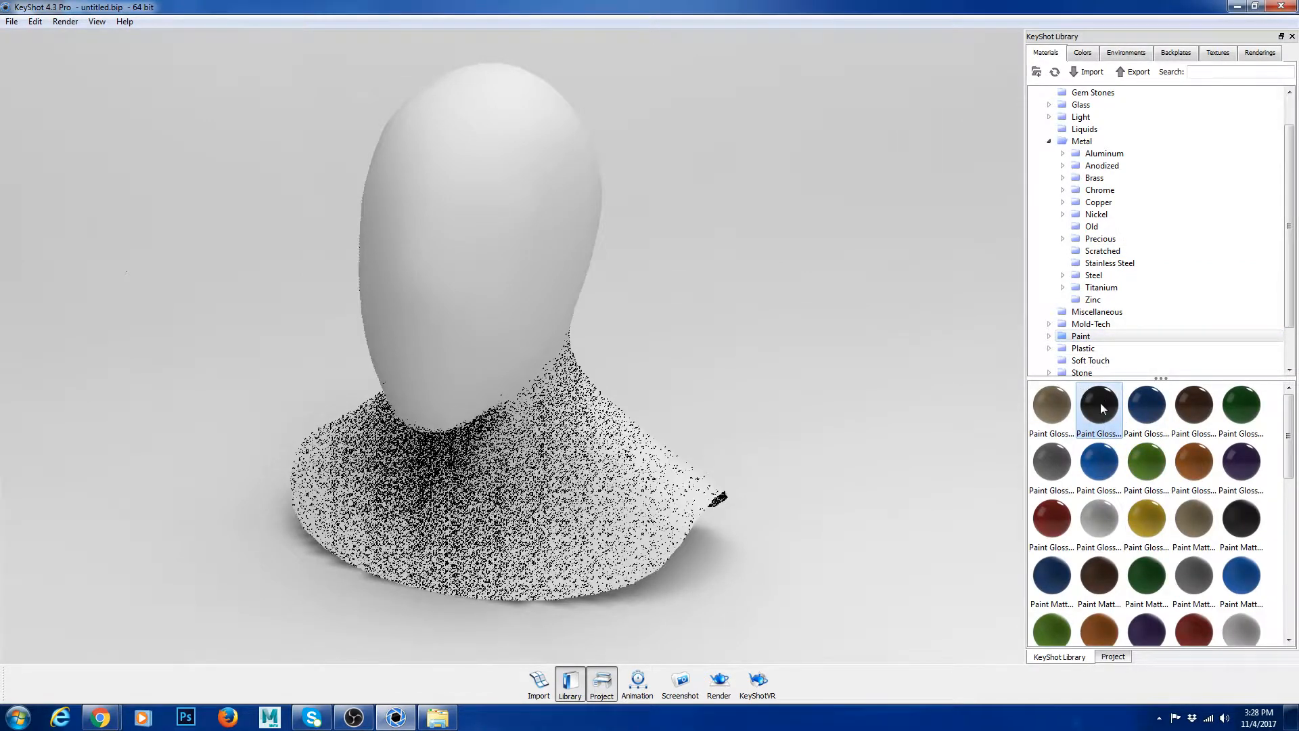
pyautogui.moveTo(1102, 407); pyautogui.dragTo(572, 279)
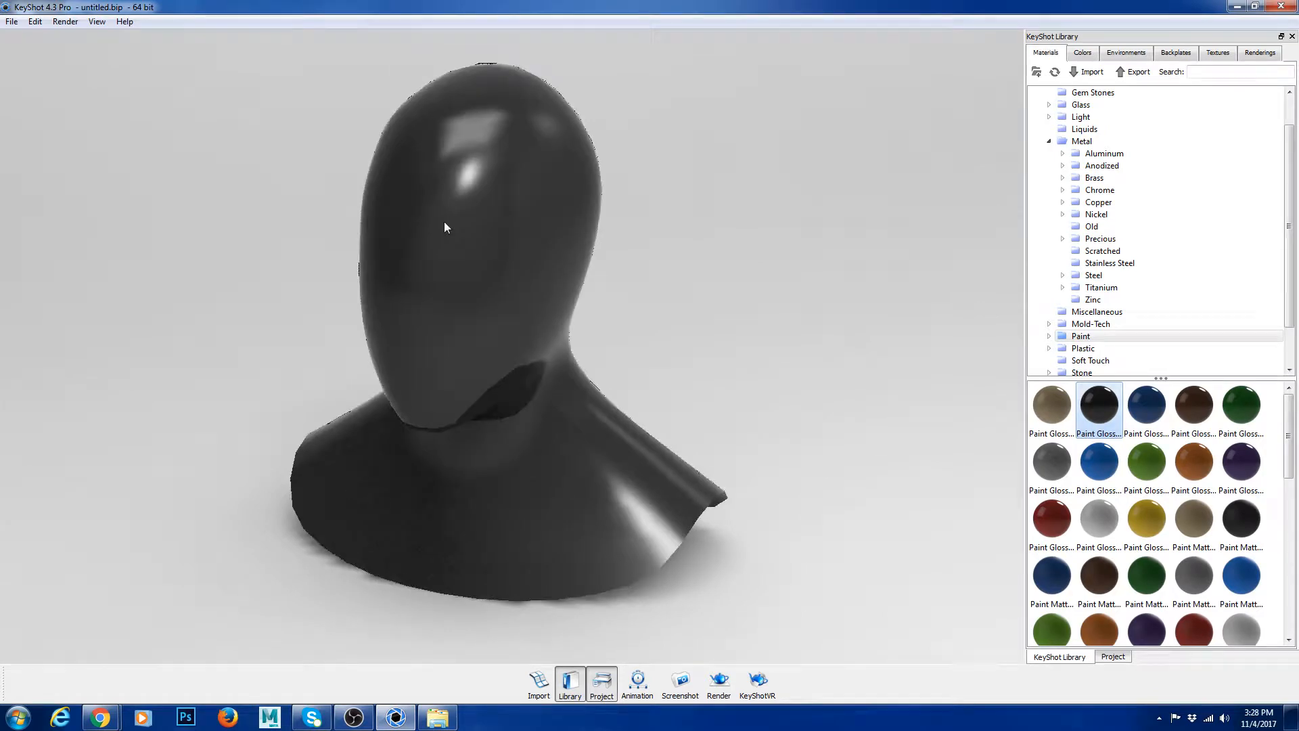
pyautogui.moveTo(427, 377); pyautogui.dragTo(363, 421)
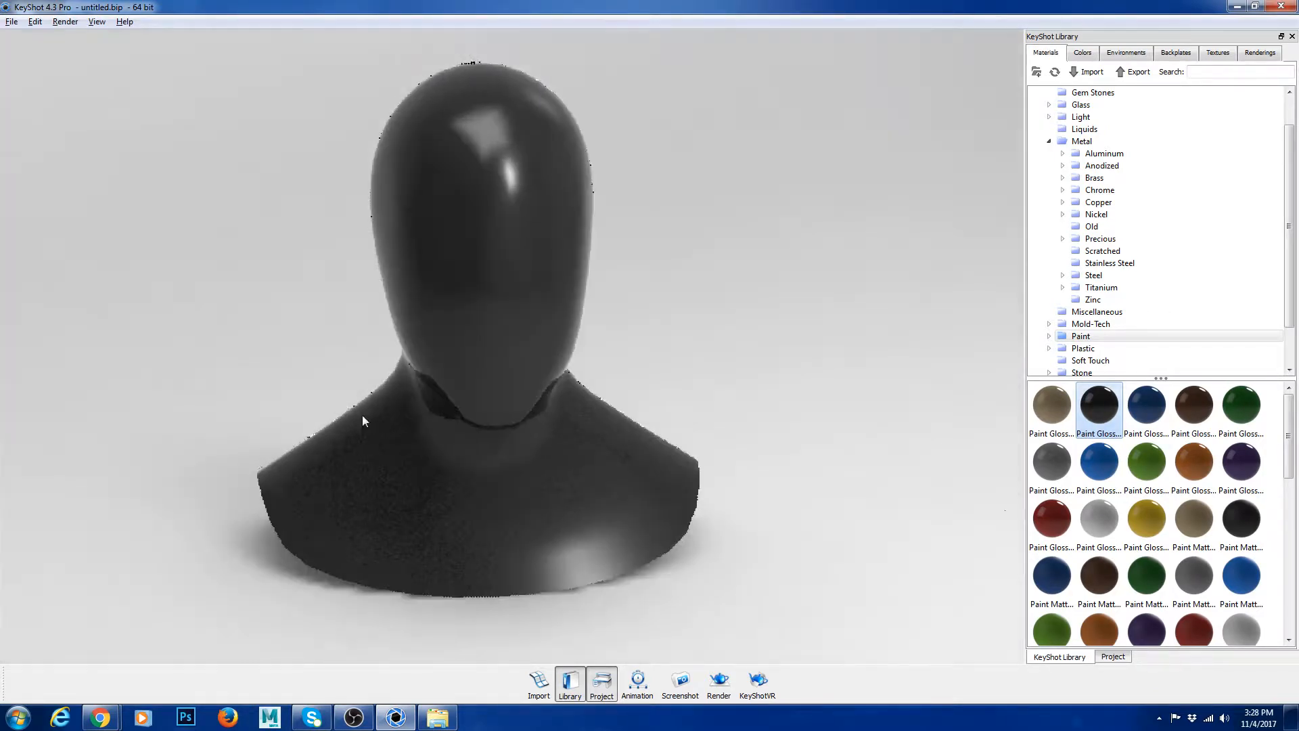
pyautogui.moveTo(651, 403); pyautogui.dragTo(690, 391)
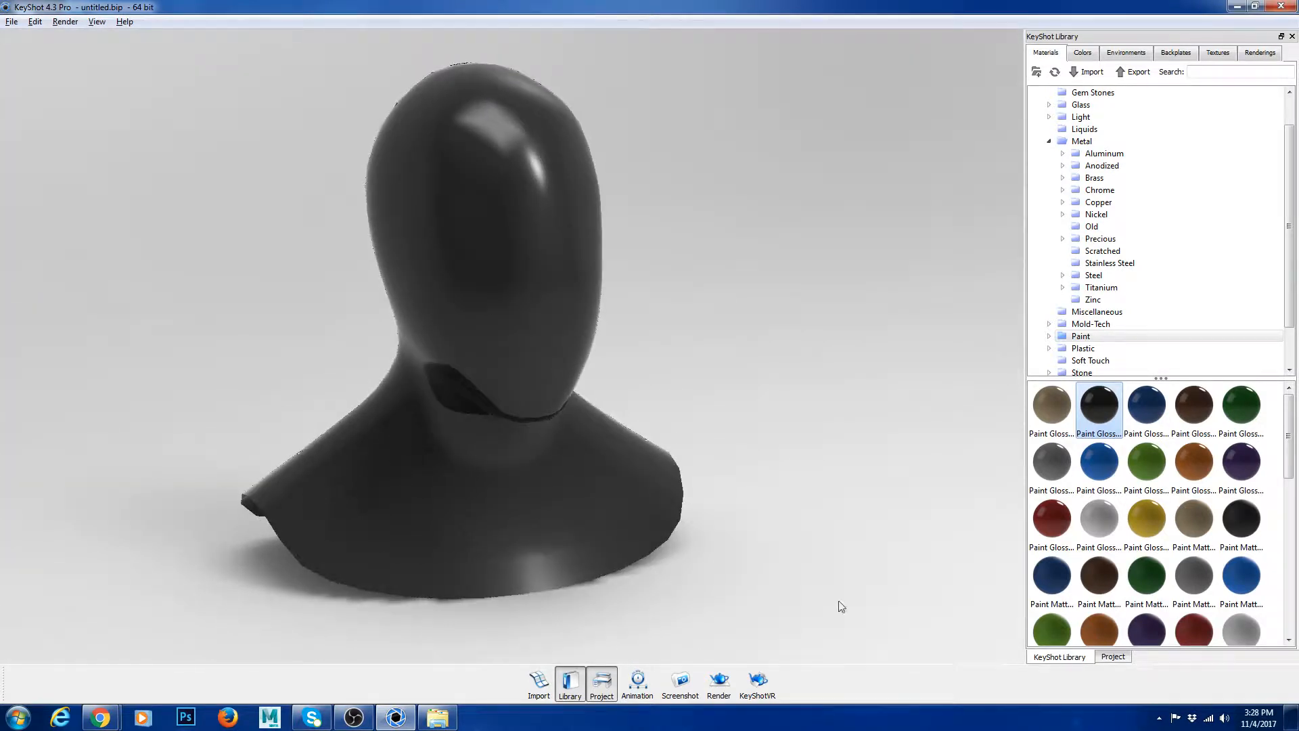
# Step: Open the bust's Paint Gloss Black material for editing in the project
pyautogui.click(1114, 656)
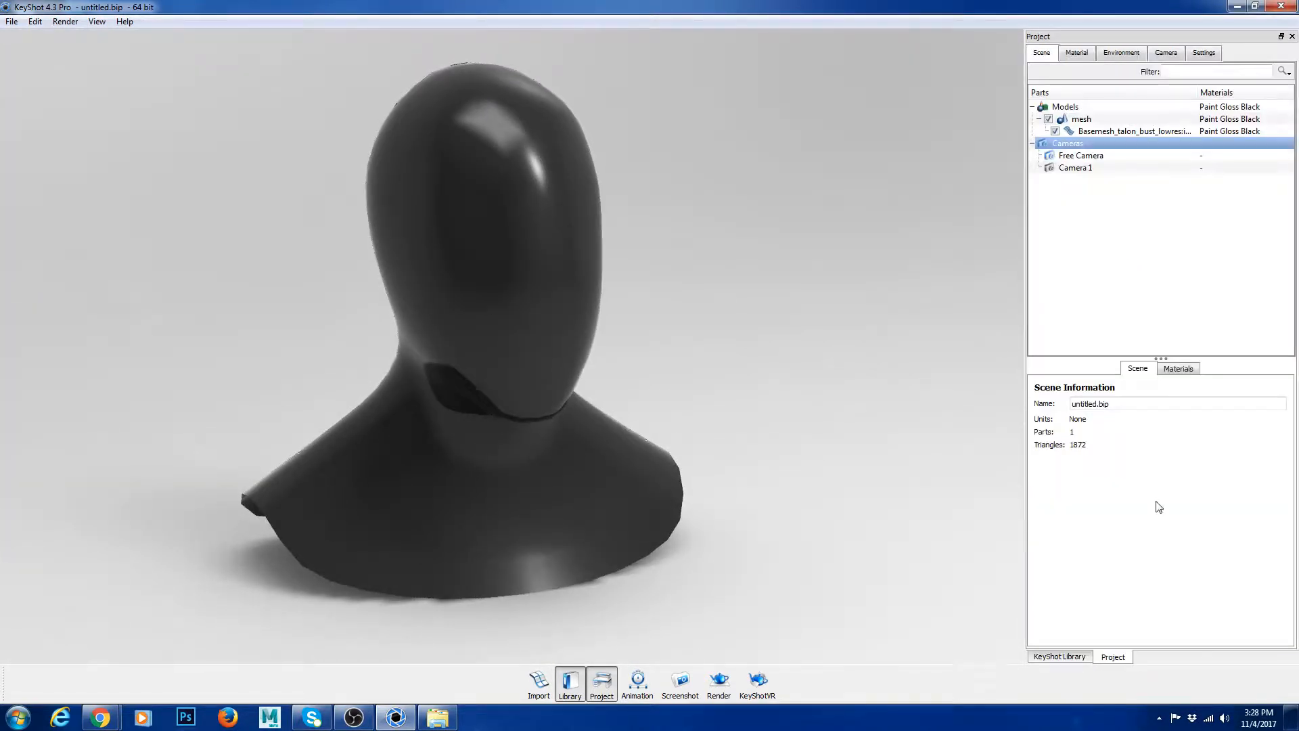
pyautogui.click(1076, 52)
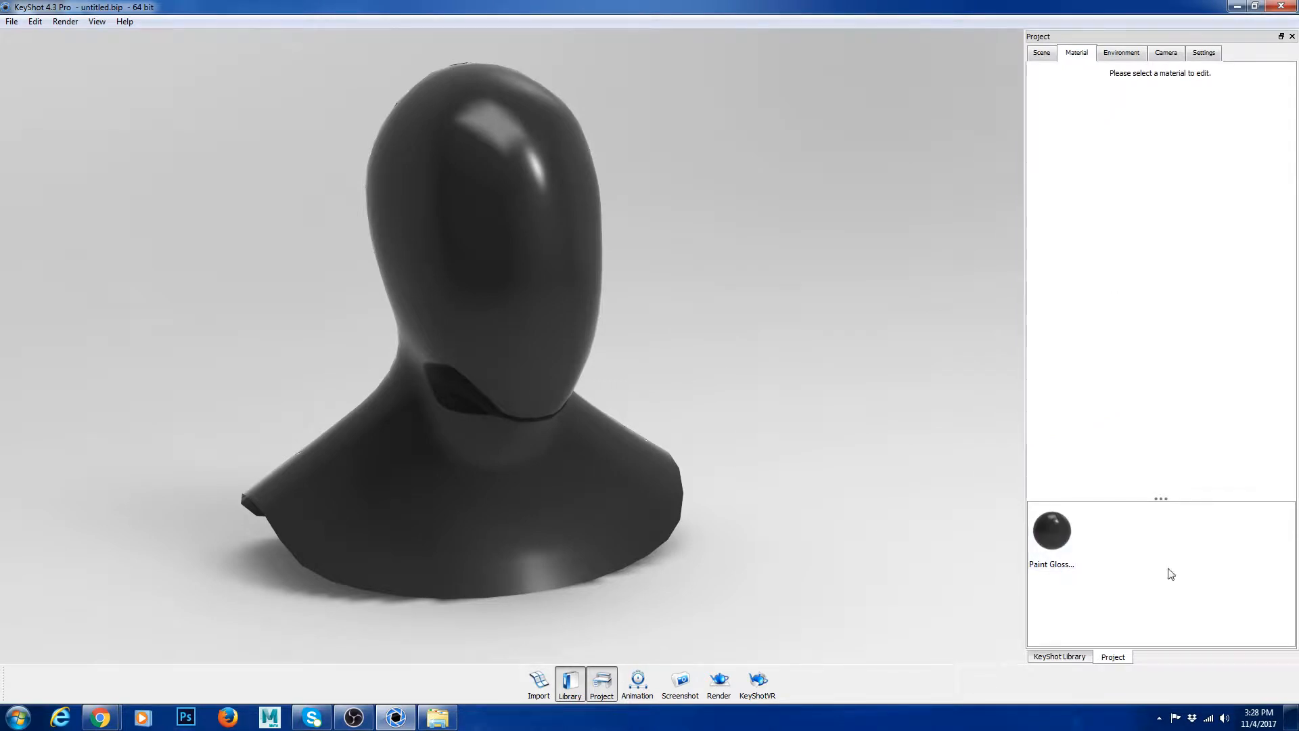
pyautogui.click(1067, 536)
pyautogui.doubleClick(1052, 534)
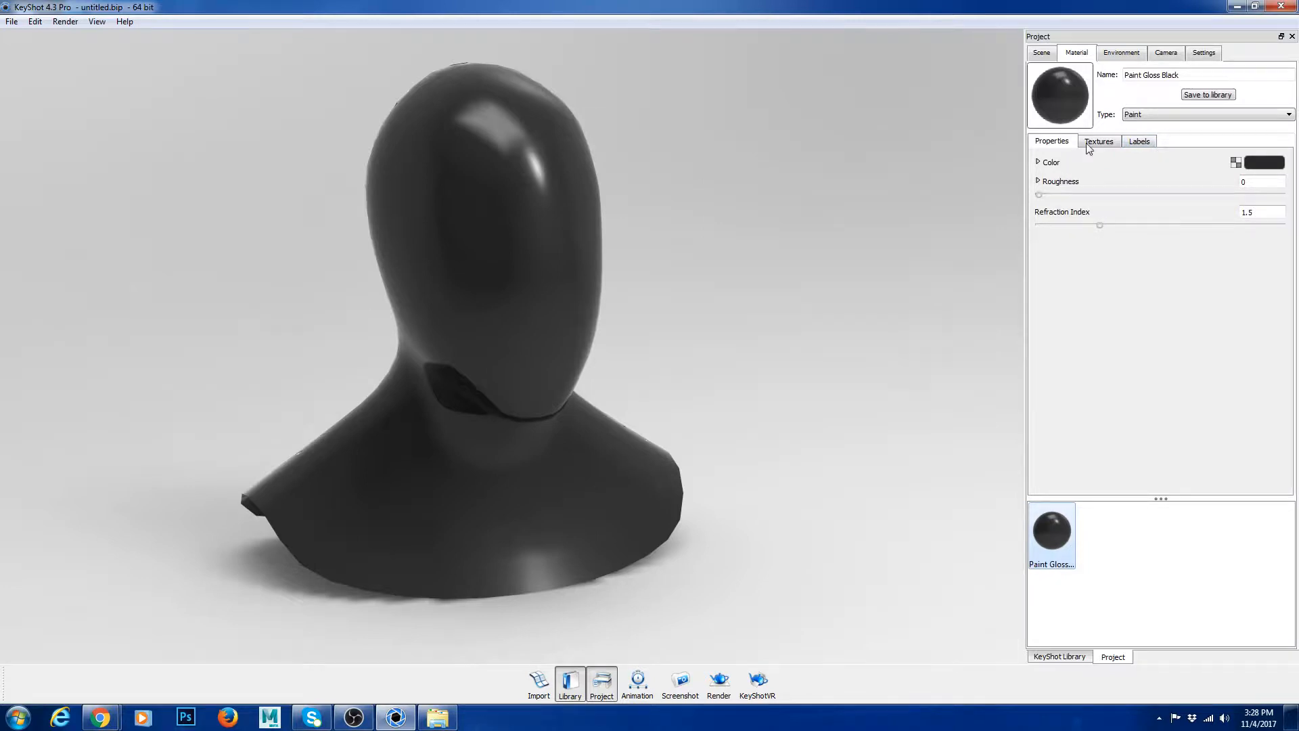
# Step: Look through the paint material's texture and label settings, returning to its properties
pyautogui.click(1092, 143)
pyautogui.click(1136, 143)
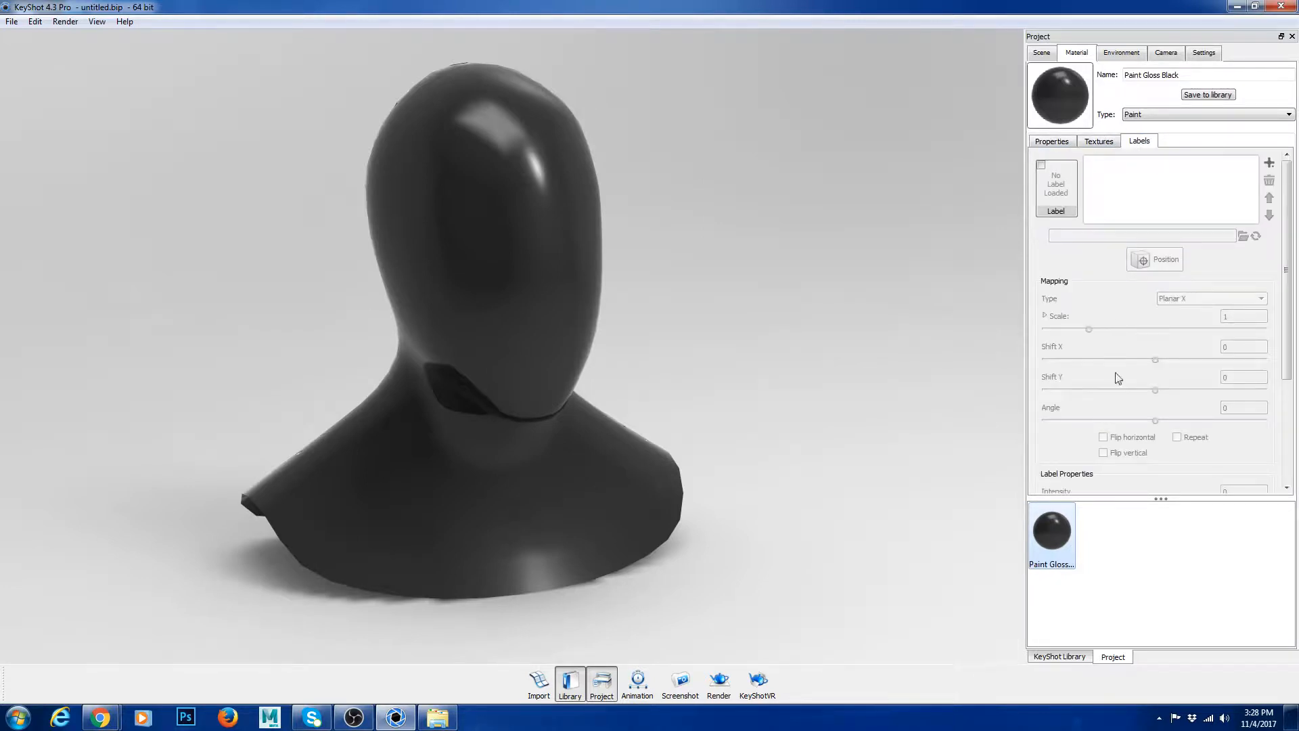
pyautogui.click(1060, 143)
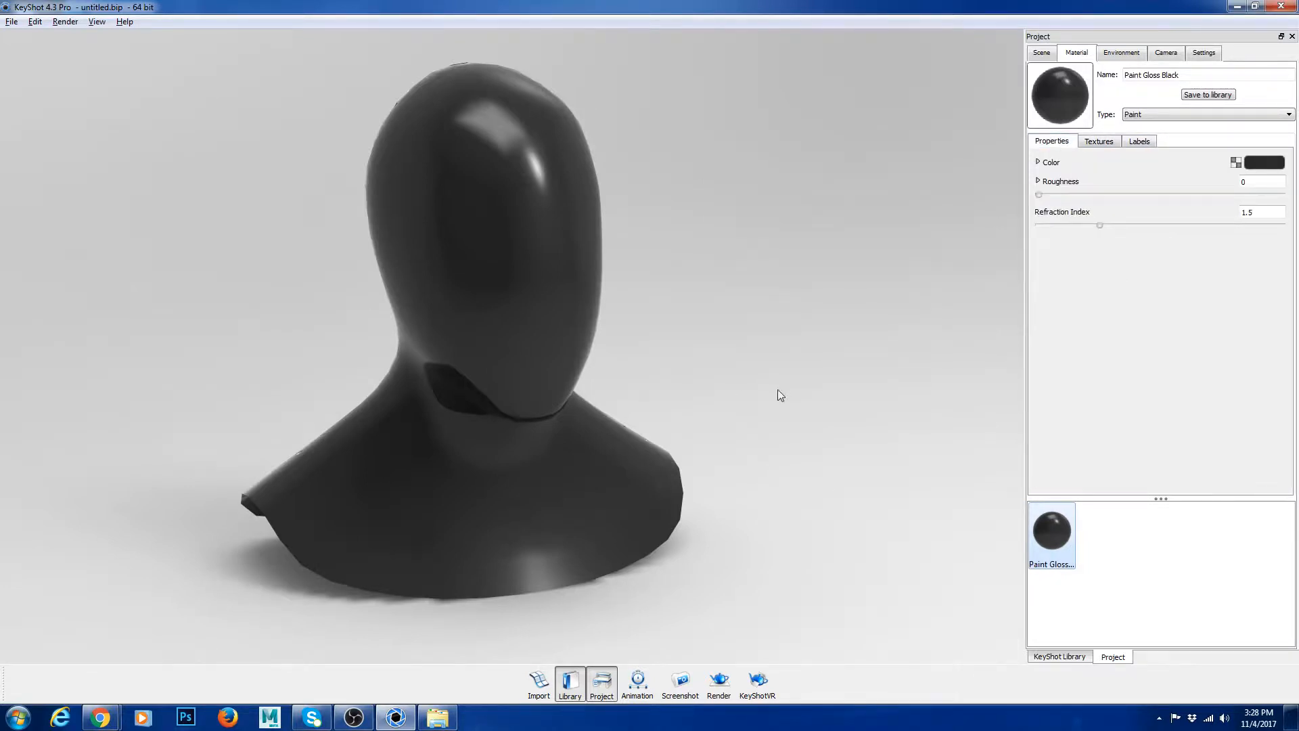
# Step: Set the paint material's color to red with RGB values 153, 0, 0
pyautogui.moveTo(780, 395); pyautogui.dragTo(751, 379)
pyautogui.click(1266, 164)
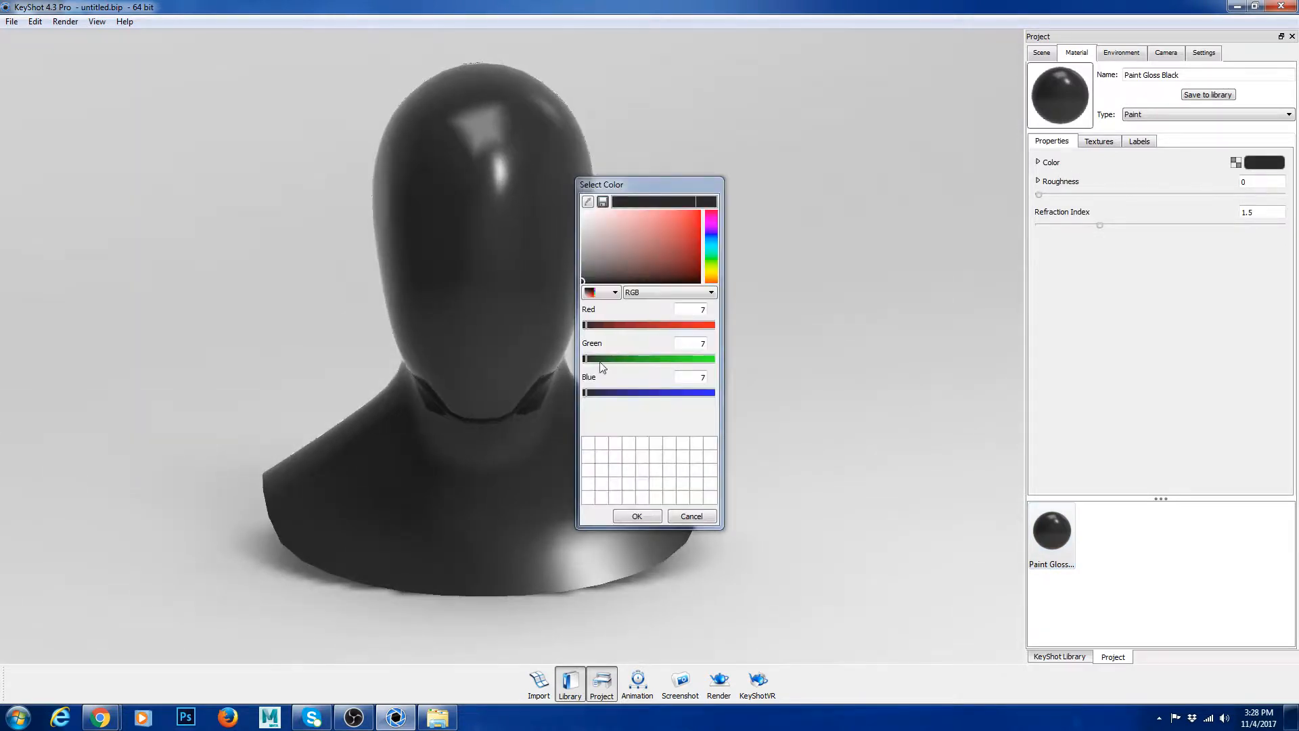
pyautogui.moveTo(617, 238)
pyautogui.mouseDown()
pyautogui.moveTo(699, 237)
pyautogui.moveTo(703, 255)
pyautogui.mouseUp()
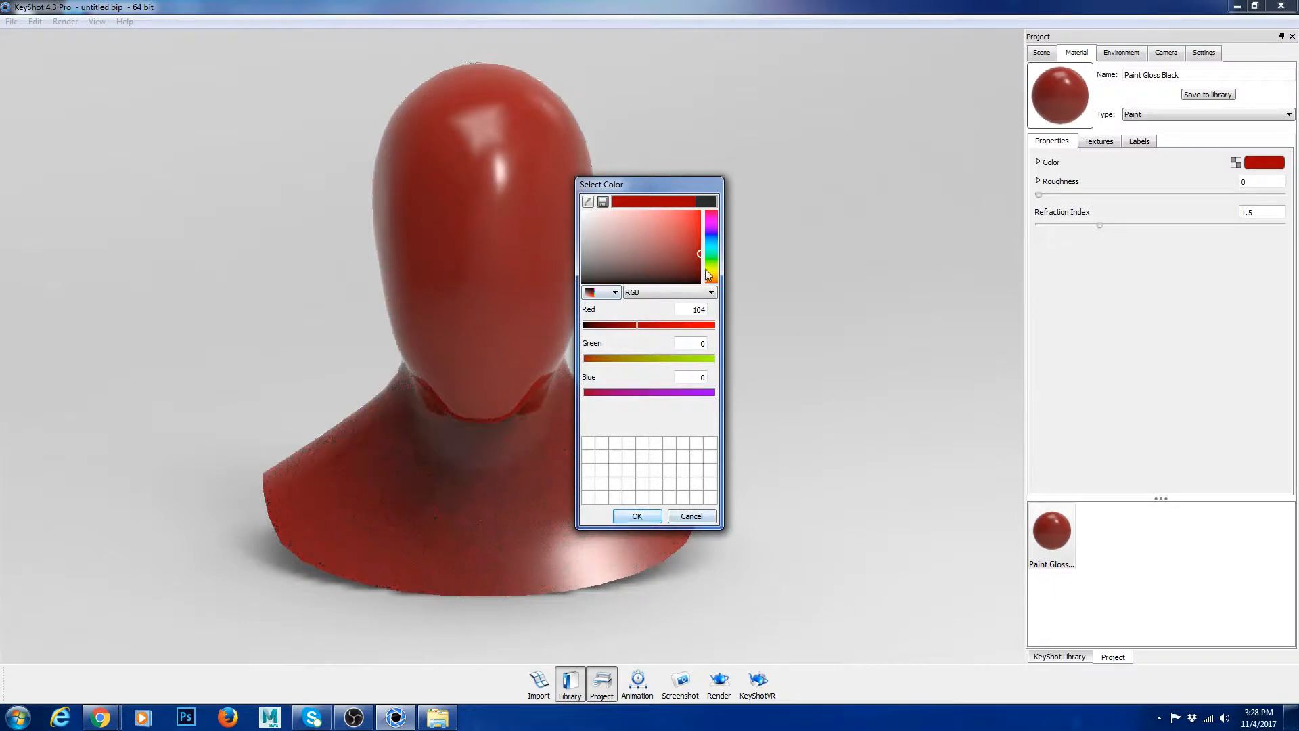
pyautogui.click(700, 267)
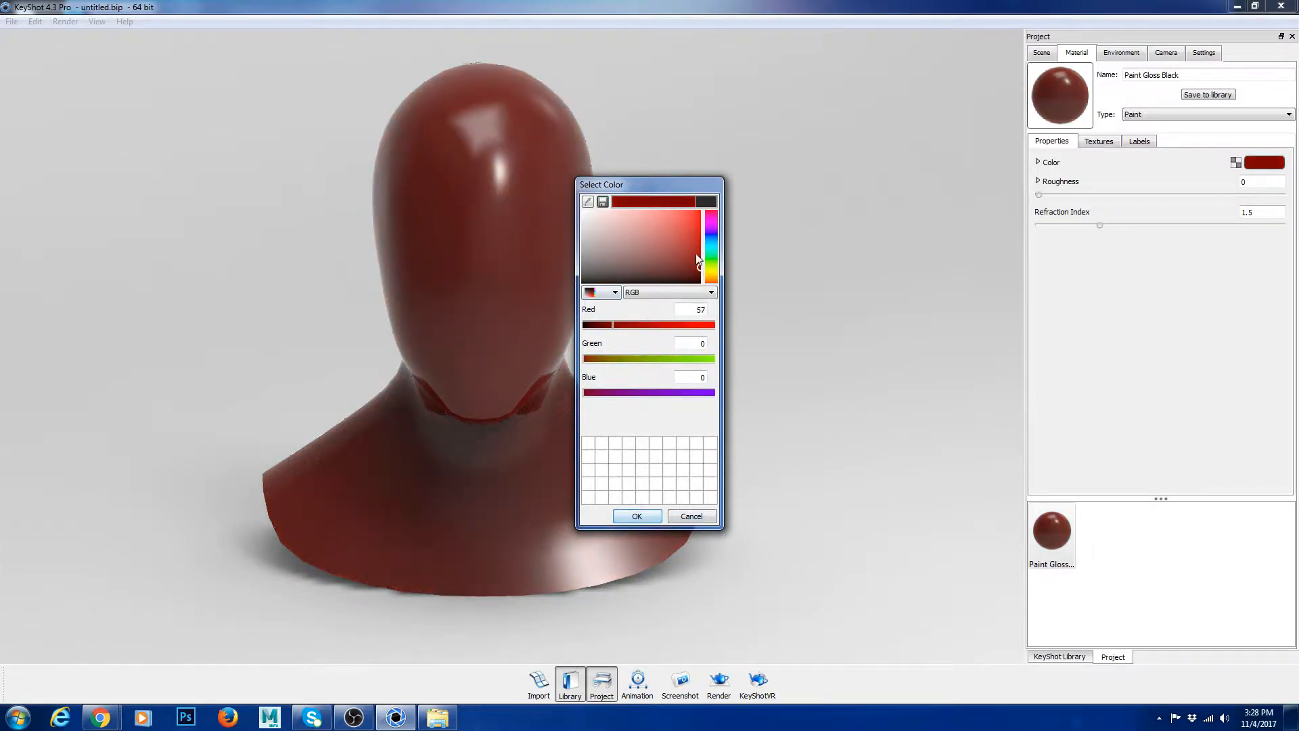
pyautogui.click(699, 239)
pyautogui.click(651, 520)
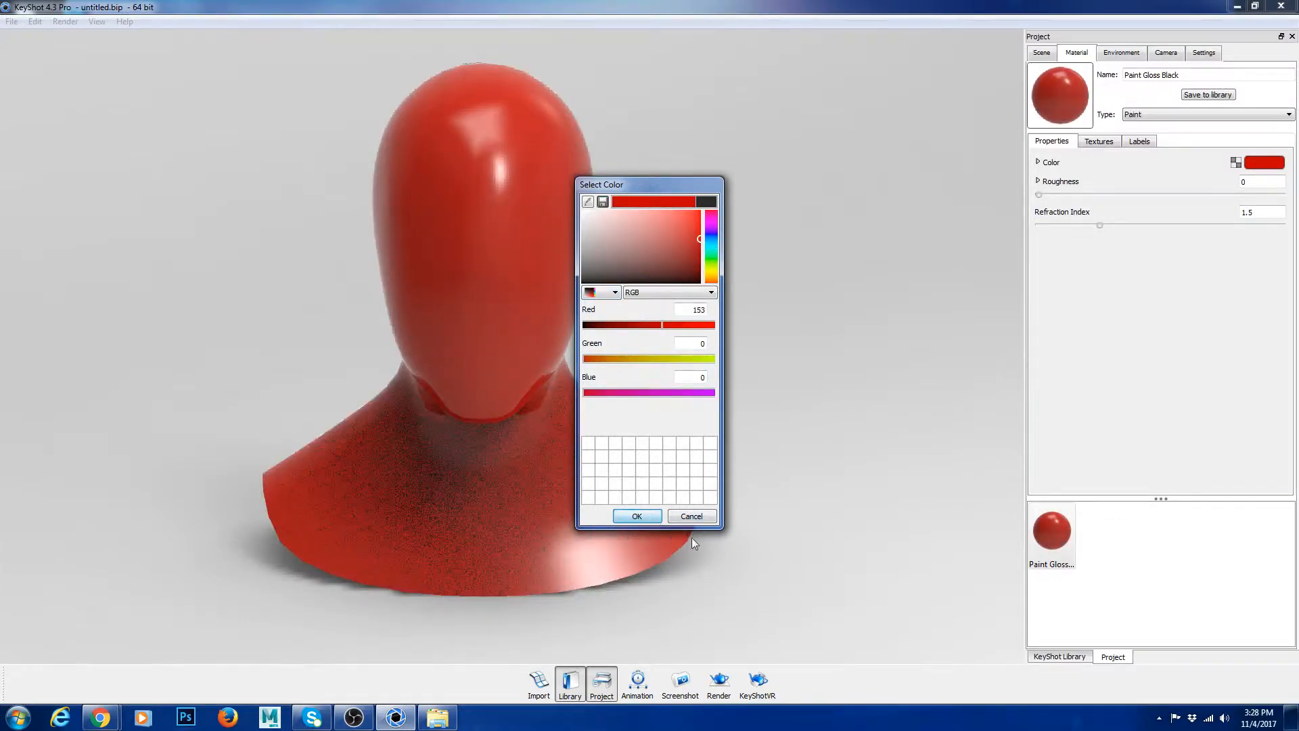
# Step: Try roughness values of 0.249, 0.5 and 0.079 on the red paint, and reset the roughness to 0
pyautogui.moveTo(661, 333)
pyautogui.mouseDown()
pyautogui.moveTo(717, 322)
pyautogui.moveTo(594, 319)
pyautogui.moveTo(686, 320)
pyautogui.moveTo(675, 315)
pyautogui.mouseUp()
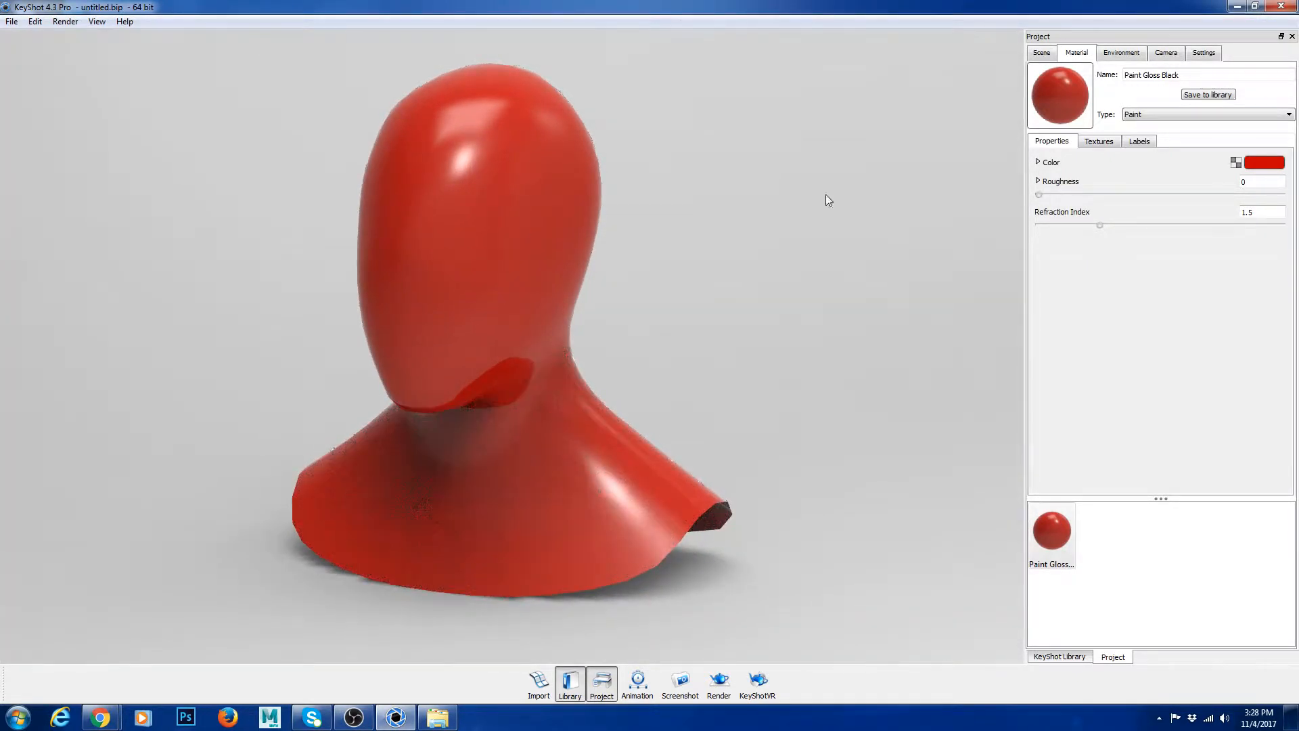
pyautogui.moveTo(1039, 194); pyautogui.dragTo(1163, 195)
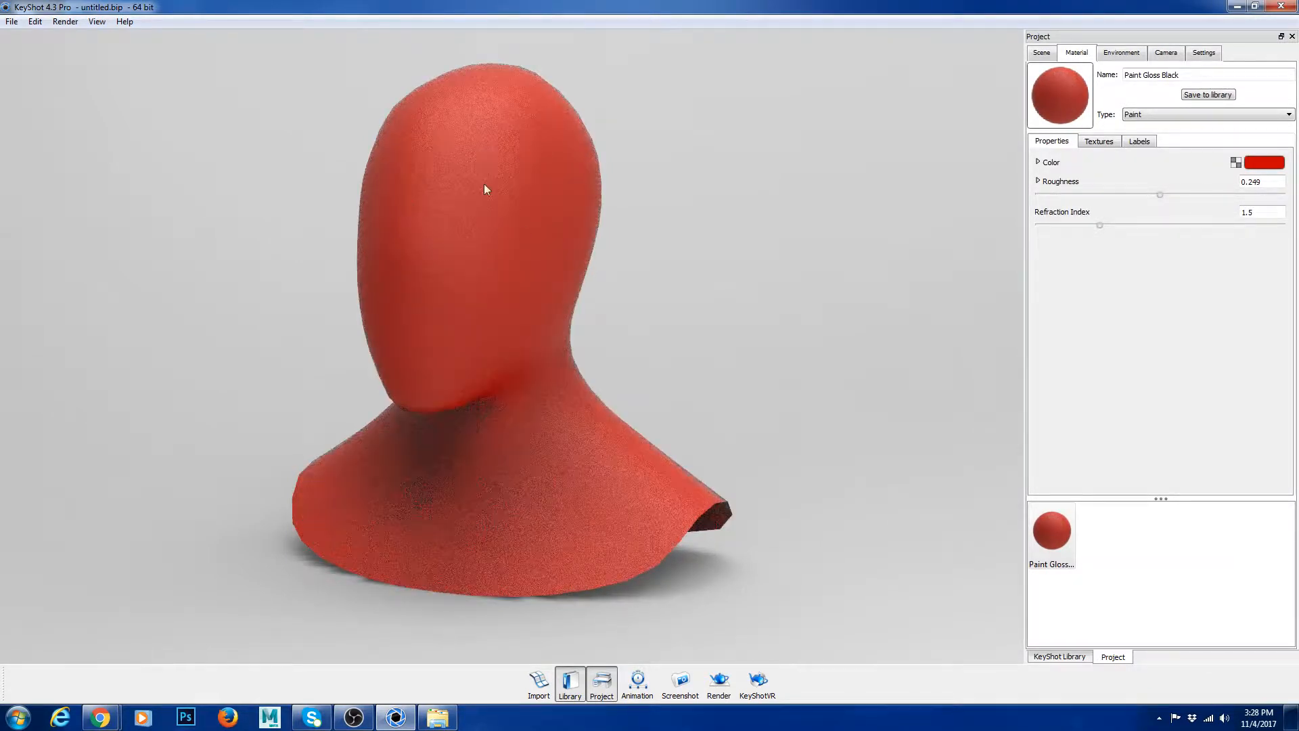
pyautogui.moveTo(1168, 196); pyautogui.dragTo(1281, 195)
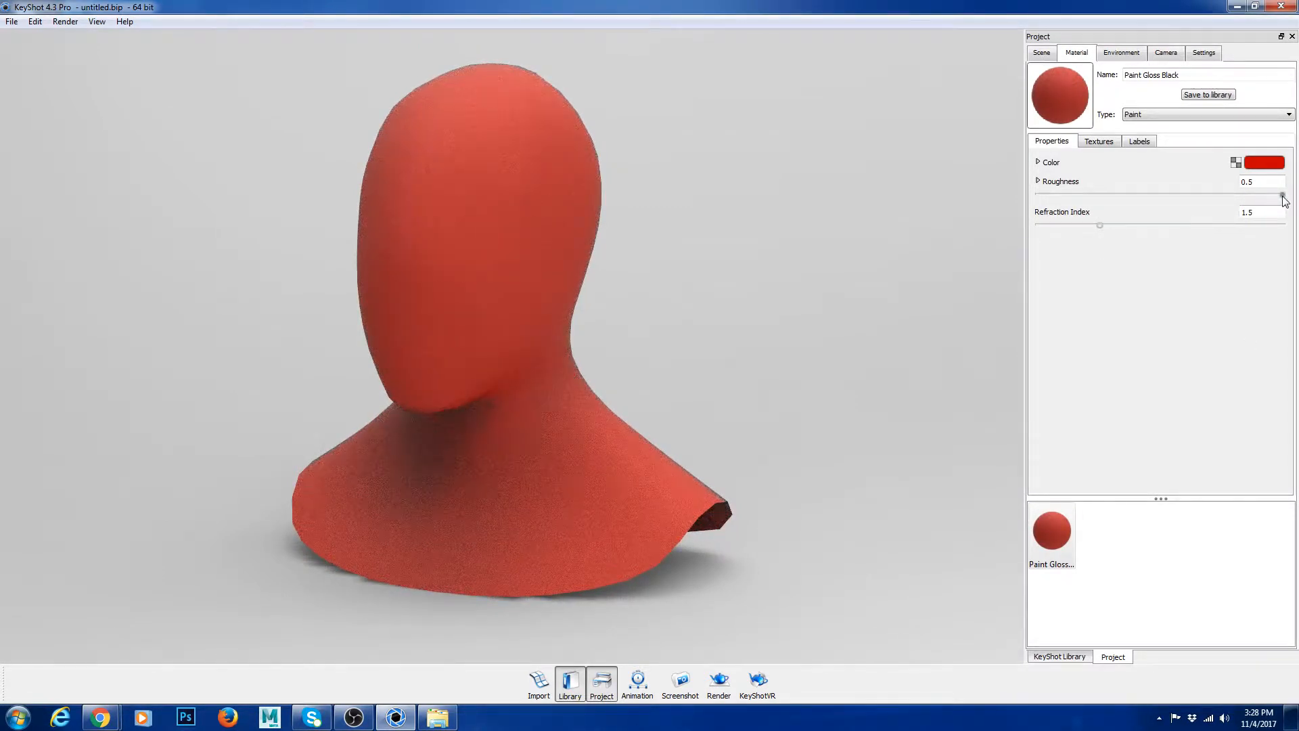
pyautogui.moveTo(1282, 195); pyautogui.dragTo(1077, 194)
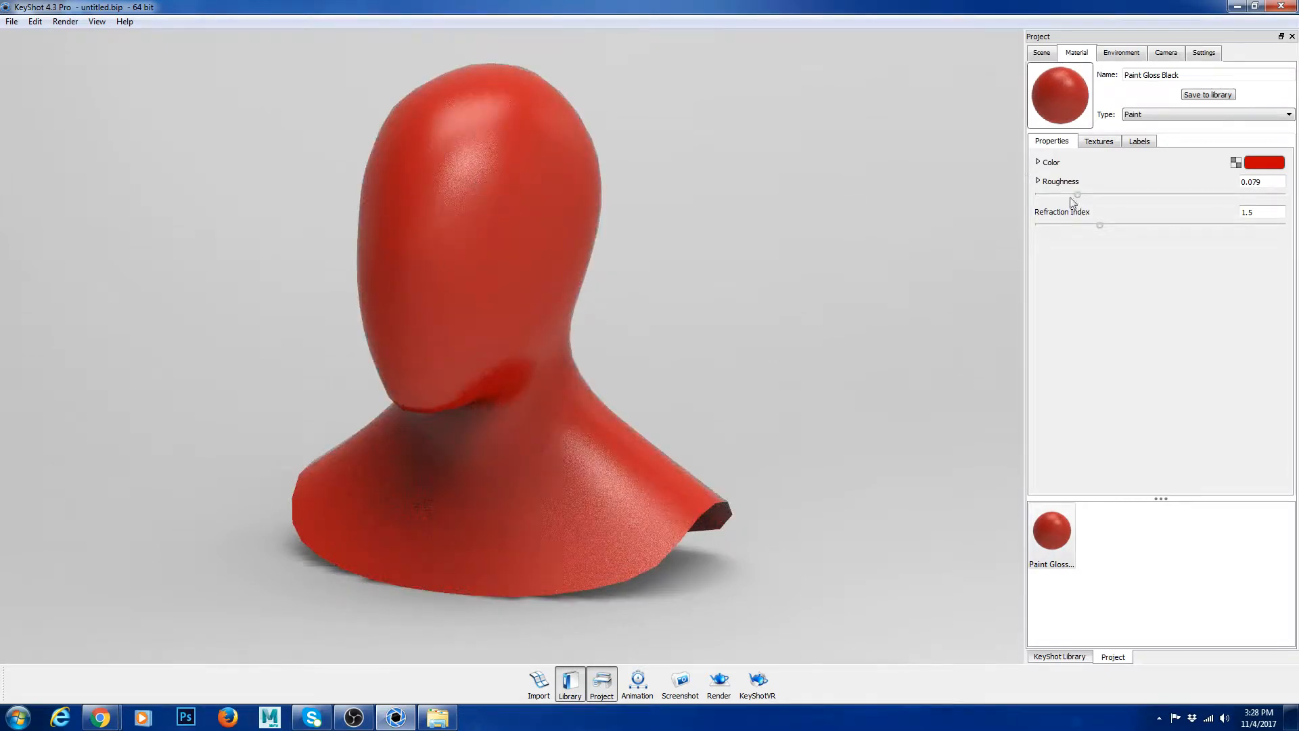
pyautogui.moveTo(1071, 198); pyautogui.dragTo(1034, 197)
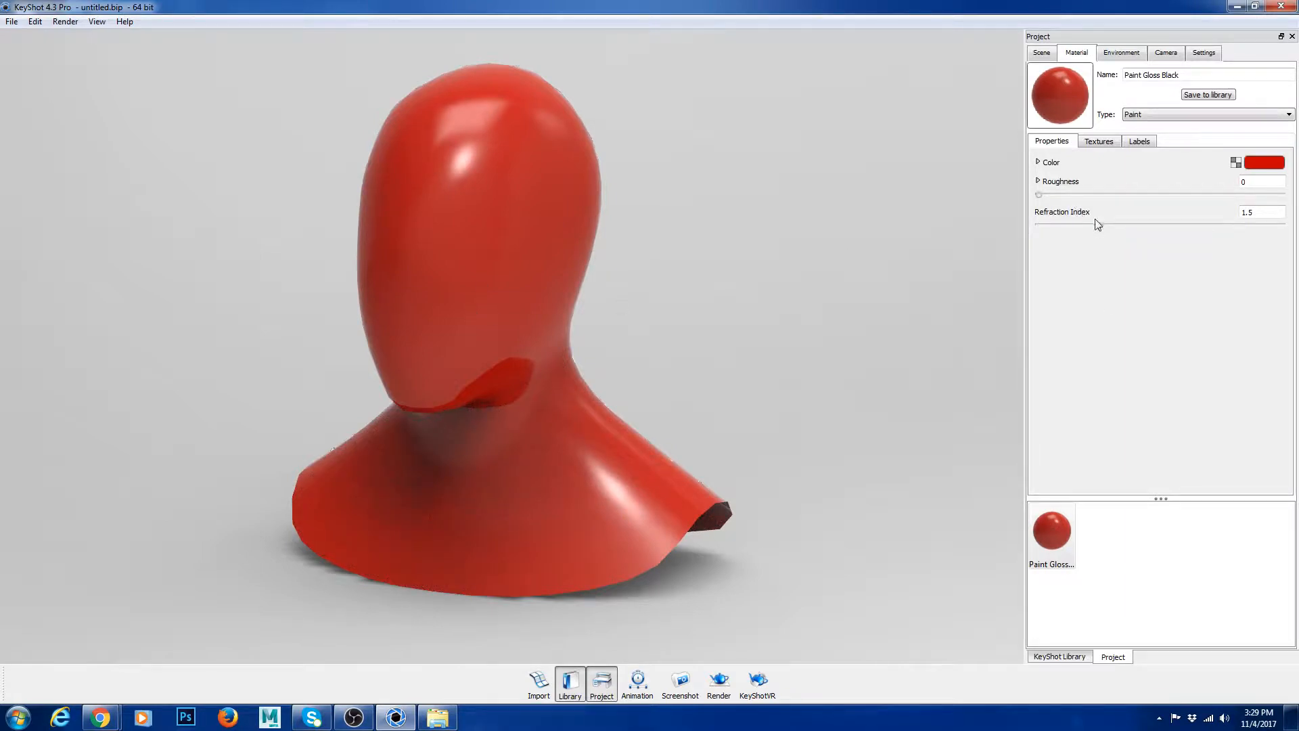
# Step: Try refraction index values of 1, 3 and 1.928 on the red paint
pyautogui.moveTo(1097, 225); pyautogui.dragTo(1021, 232)
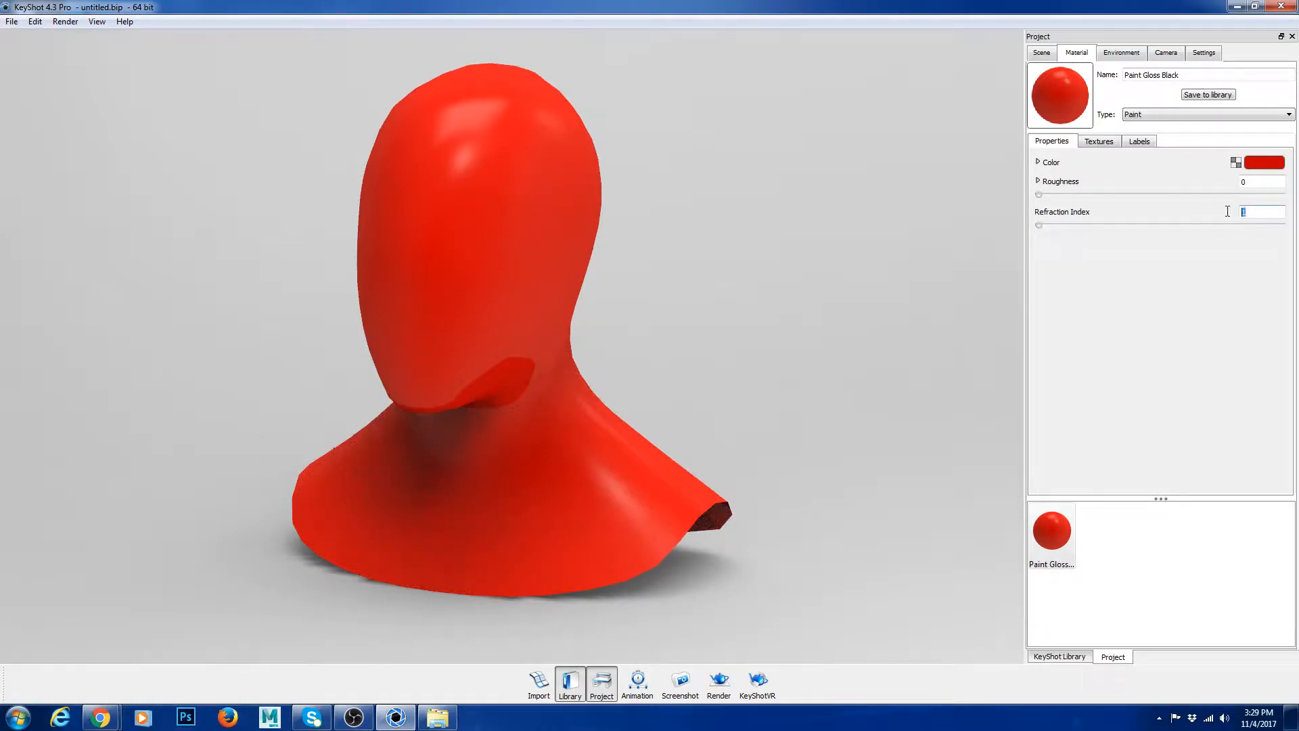
pyautogui.moveTo(1039, 226); pyautogui.dragTo(1298, 230)
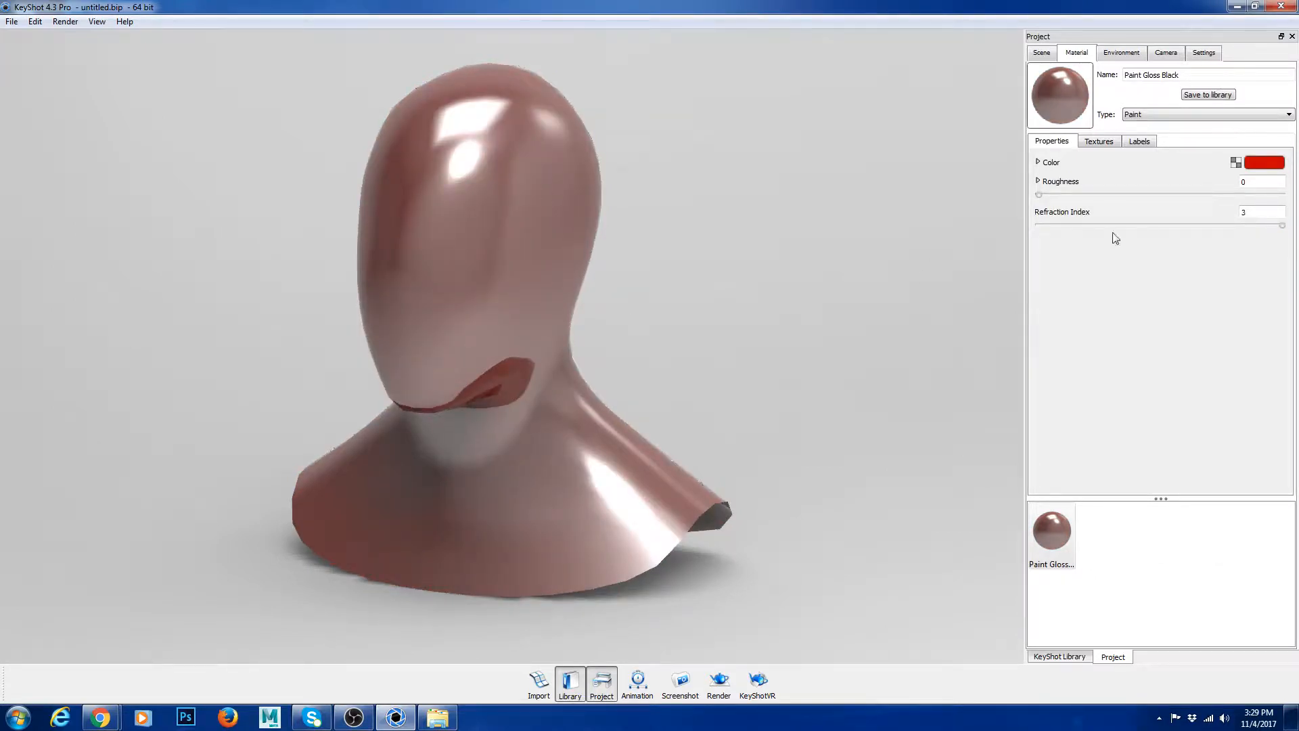
pyautogui.click(1081, 226)
pyautogui.click(1082, 224)
pyautogui.moveTo(1277, 231); pyautogui.dragTo(1153, 225)
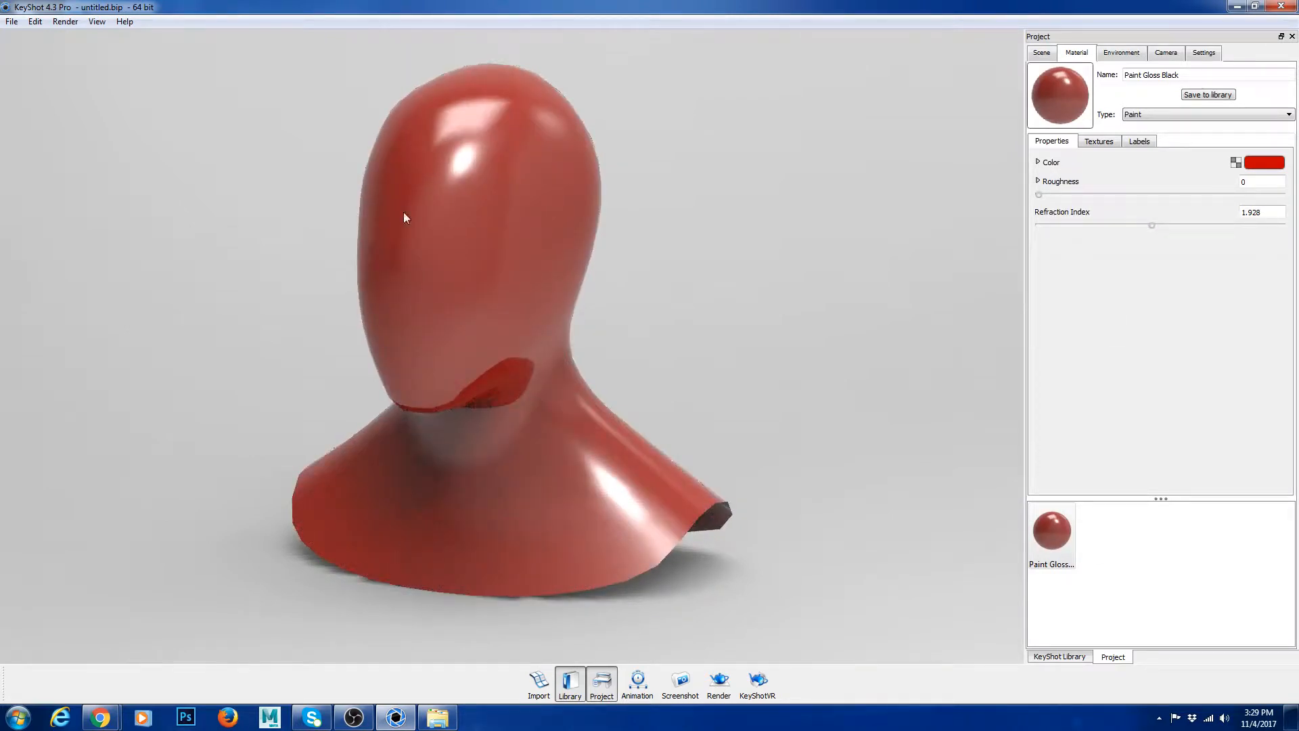
# Step: Set the paint's refraction index to 1.65
pyautogui.moveTo(1263, 213); pyautogui.dragTo(1228, 212)
pyautogui.write('1.65')
pyautogui.press('Return')
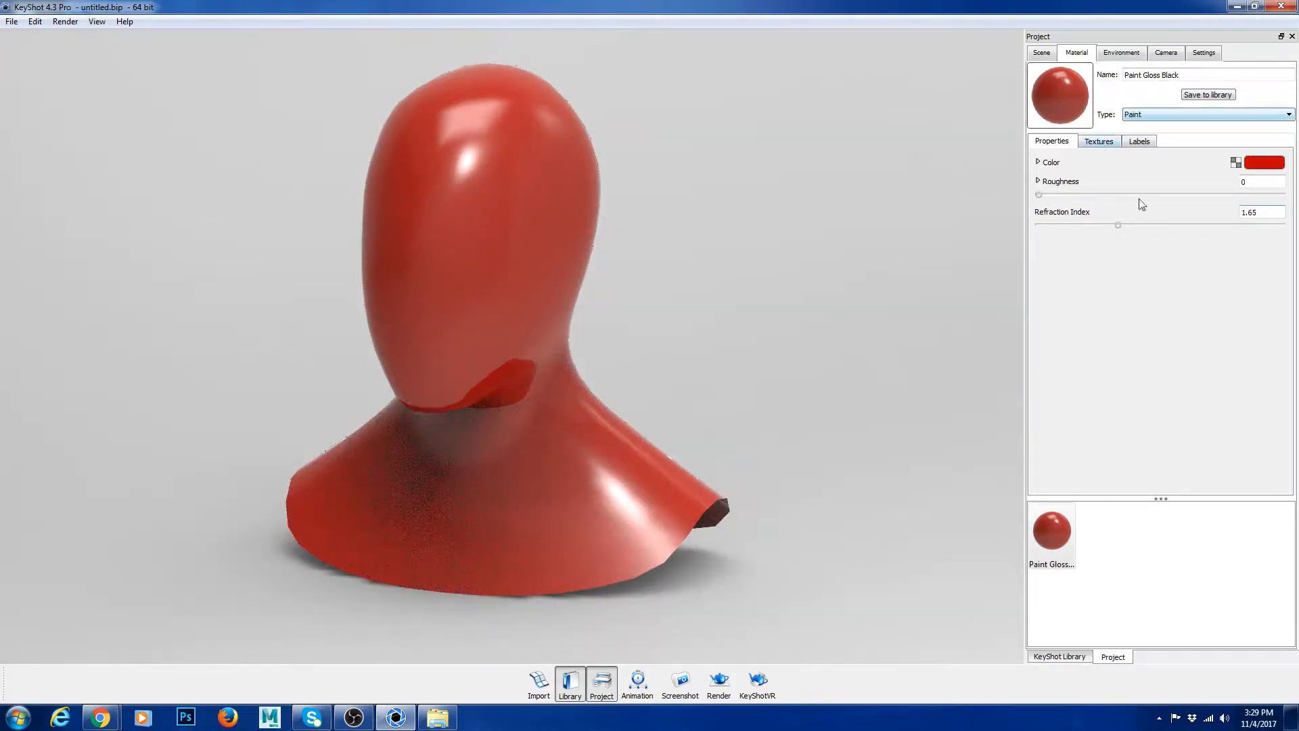
# Step: Try the Granite and Leather procedural textures as the paint's color texture
pyautogui.click(1098, 141)
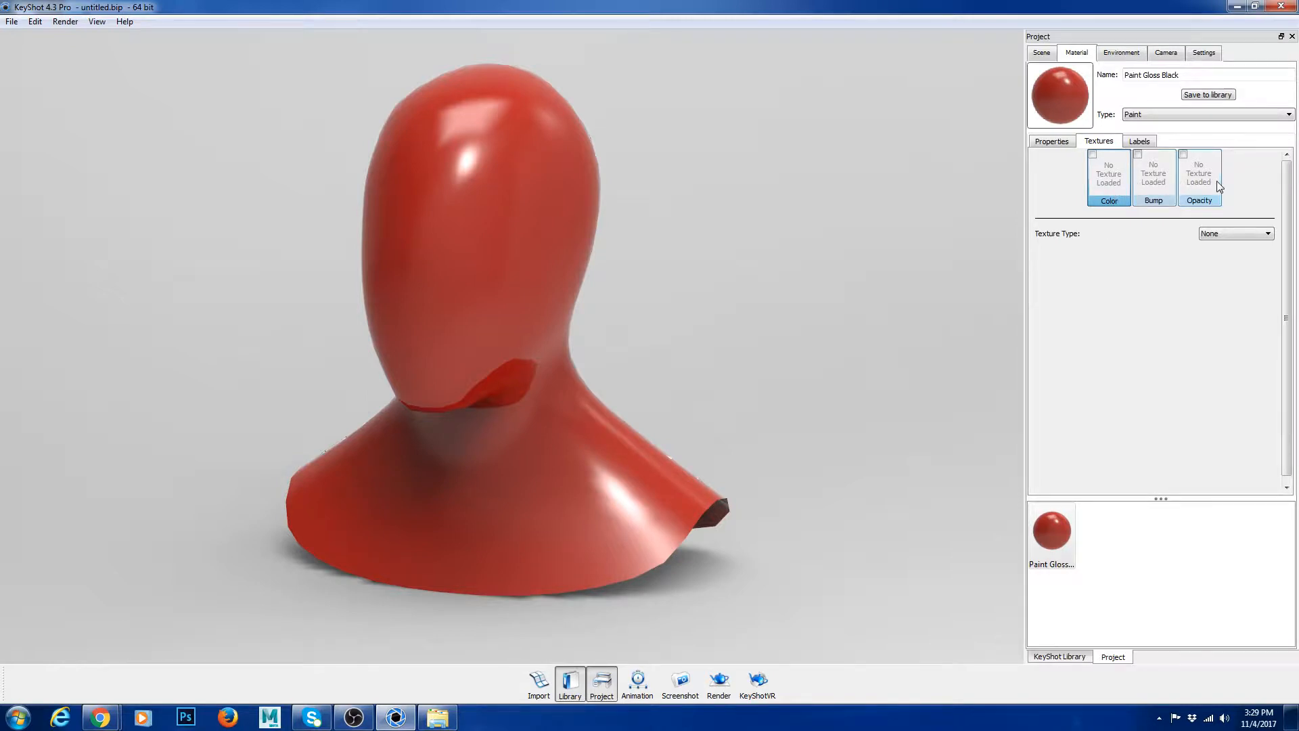
pyautogui.click(1236, 233)
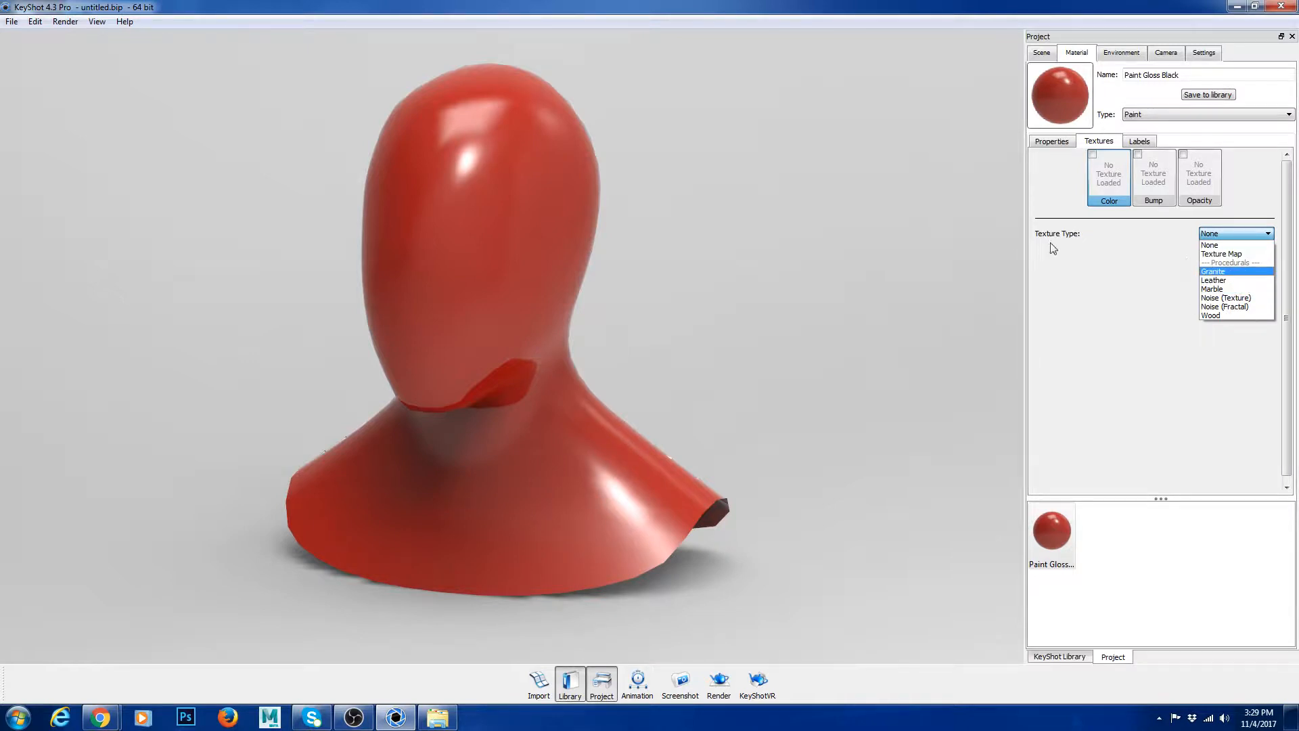
pyautogui.click(1226, 273)
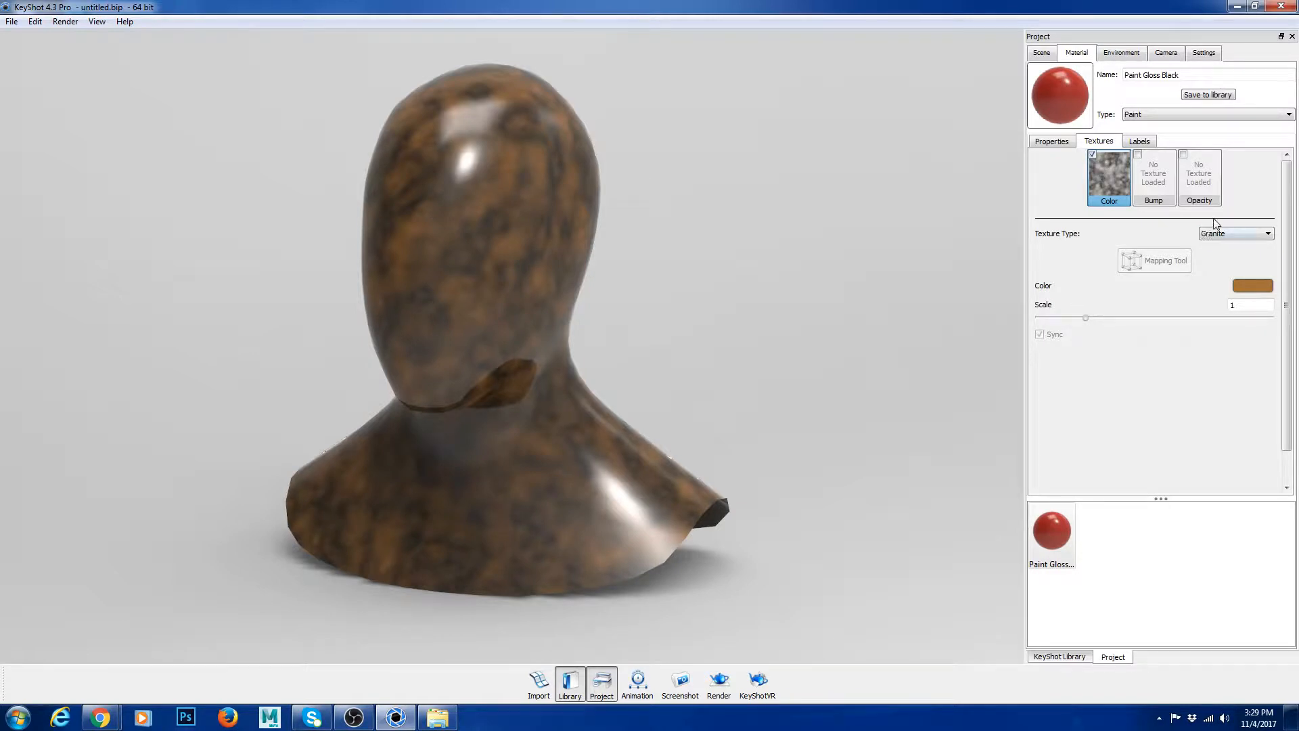
pyautogui.click(1233, 233)
pyautogui.click(1215, 255)
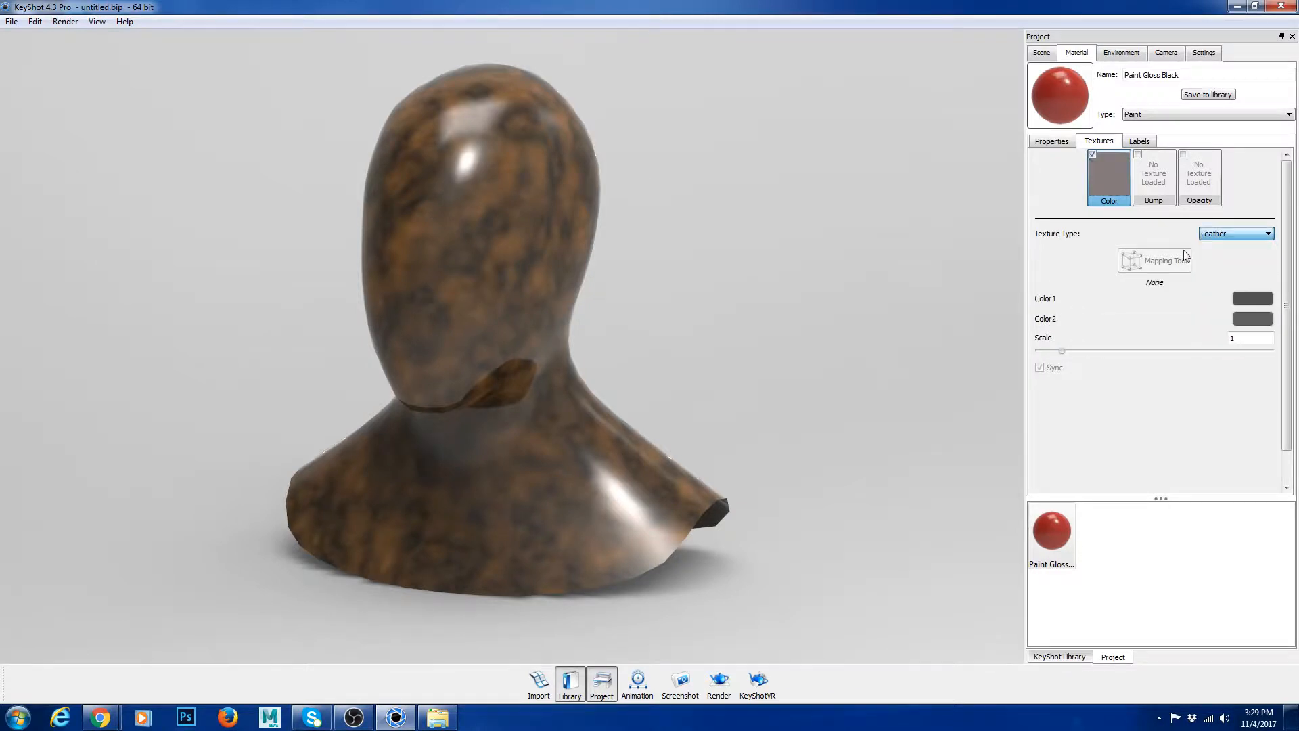
pyautogui.click(1240, 236)
pyautogui.click(1248, 236)
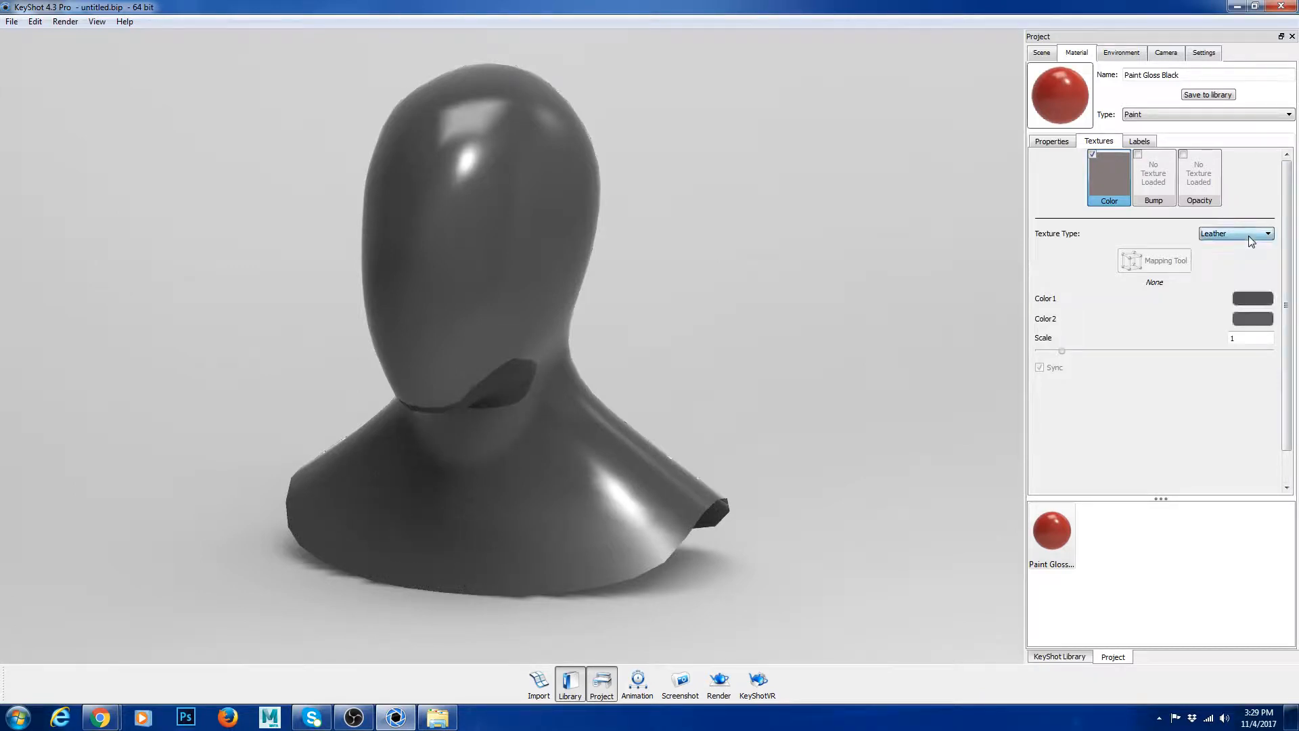
# Step: Try the Noise (Fractal) and Wood procedurals as the color texture, and reset the texture type to None
pyautogui.click(1249, 237)
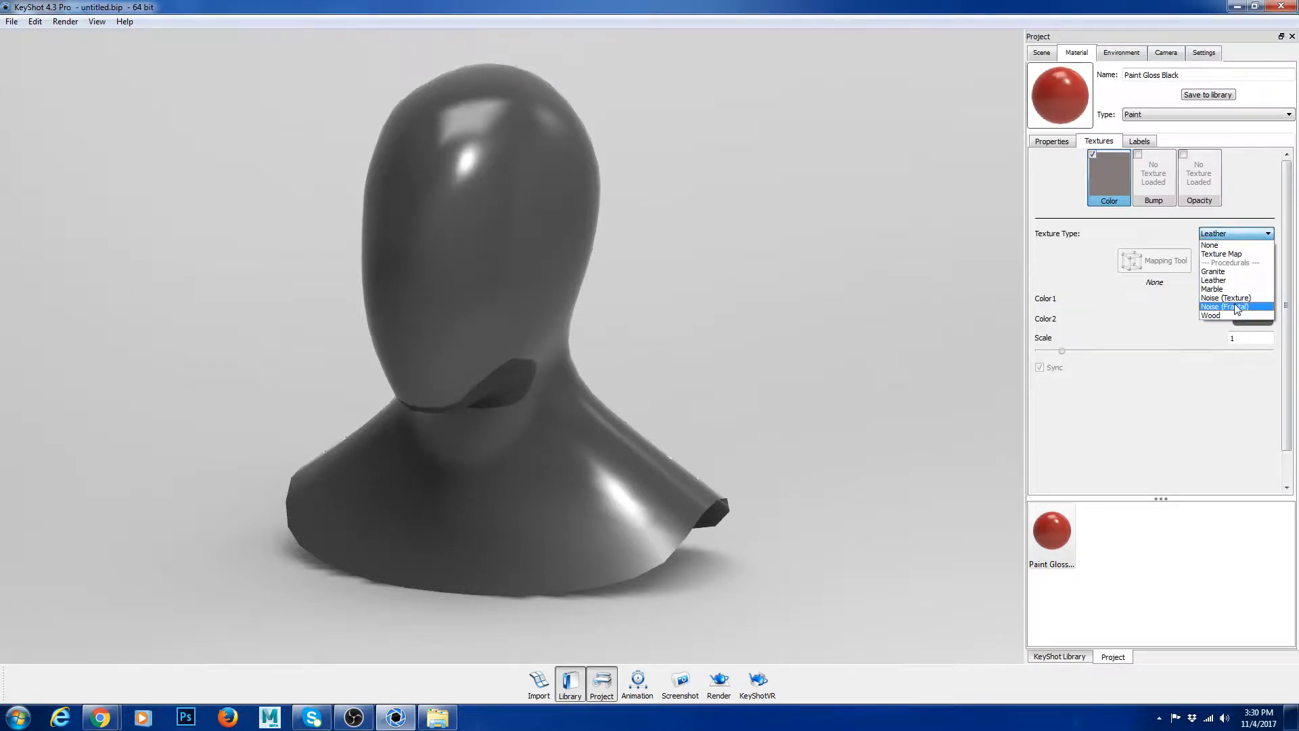
pyautogui.click(1237, 307)
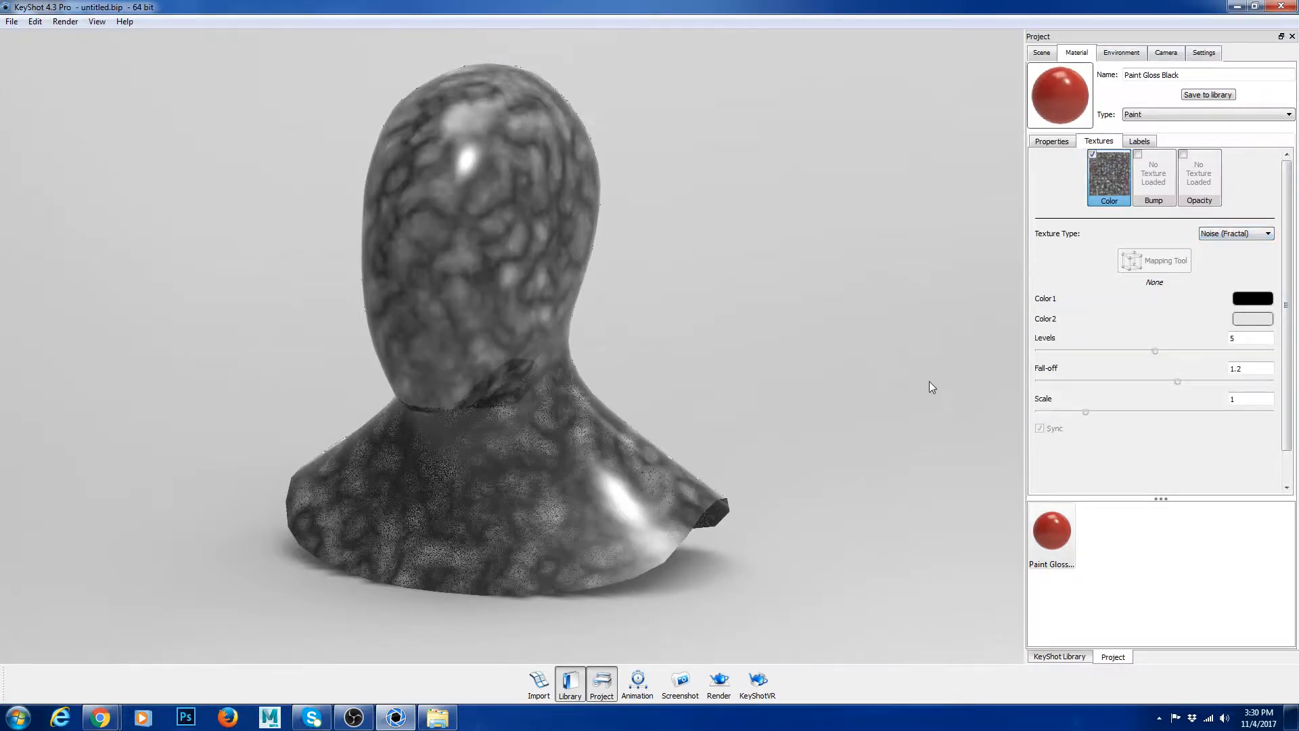
pyautogui.click(1246, 235)
pyautogui.click(1231, 315)
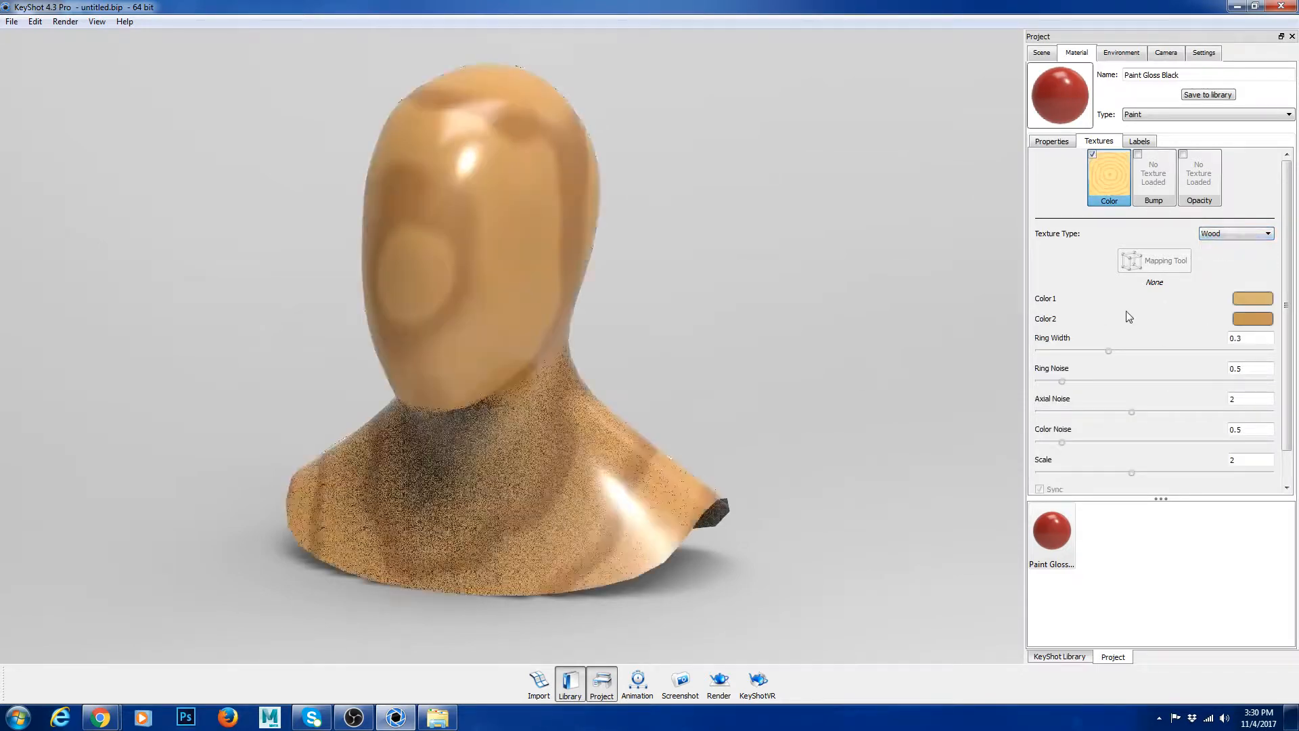
pyautogui.click(1223, 238)
pyautogui.click(1221, 244)
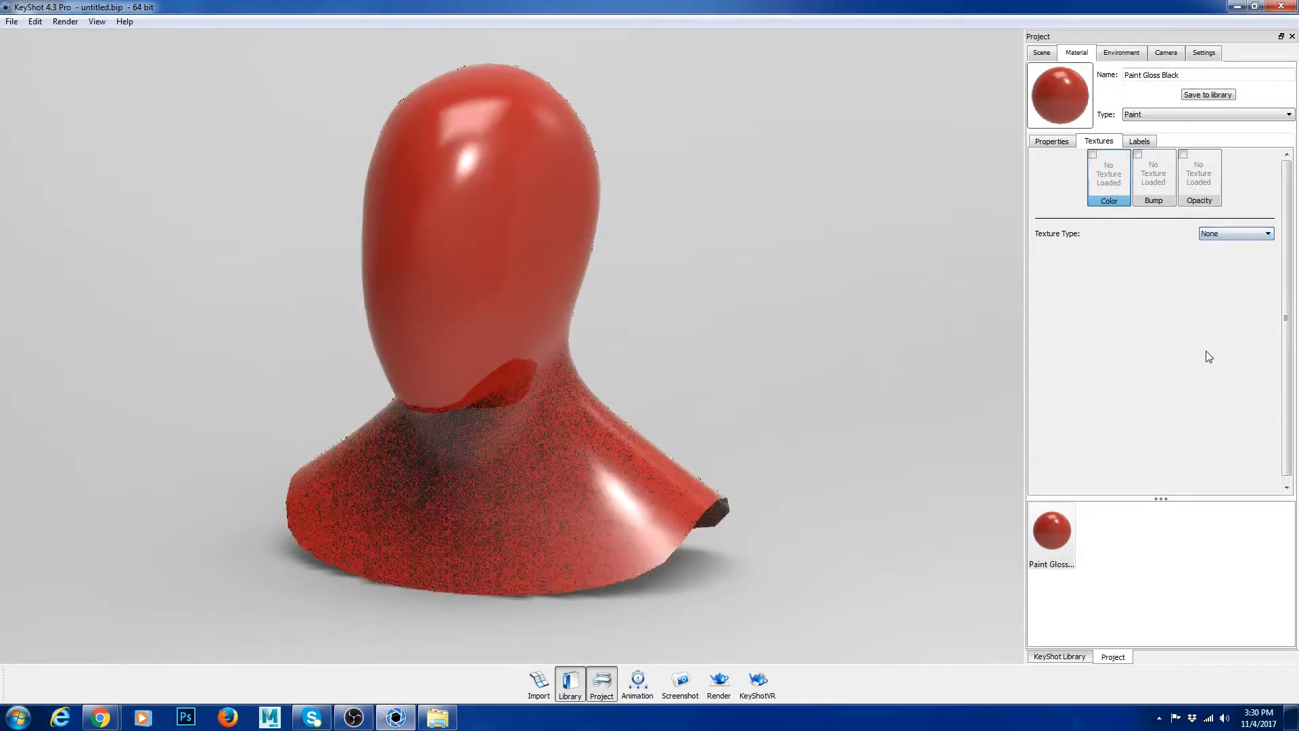
# Step: Load 05.jpg from E:\Reference\reflectionMaps as the paint's color texture, taking the folder path from the open Explorer window
pyautogui.click(1112, 177)
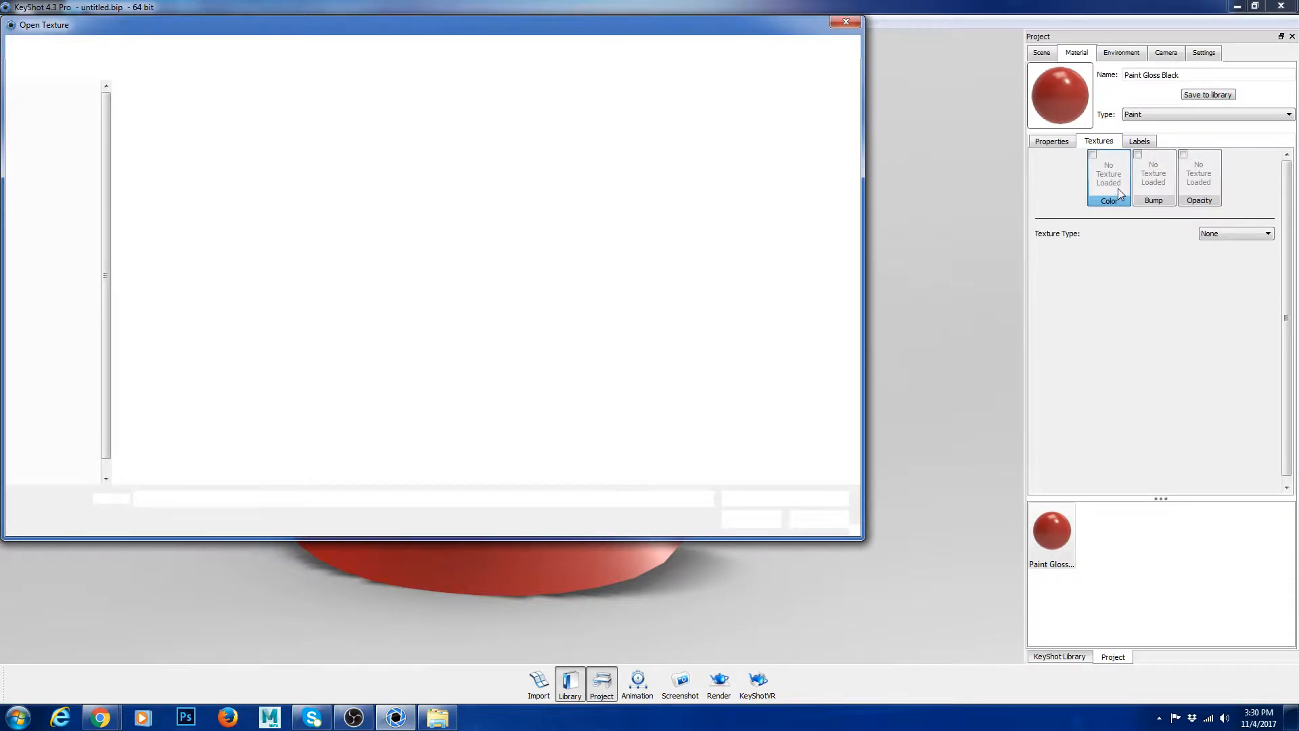
pyautogui.click(437, 717)
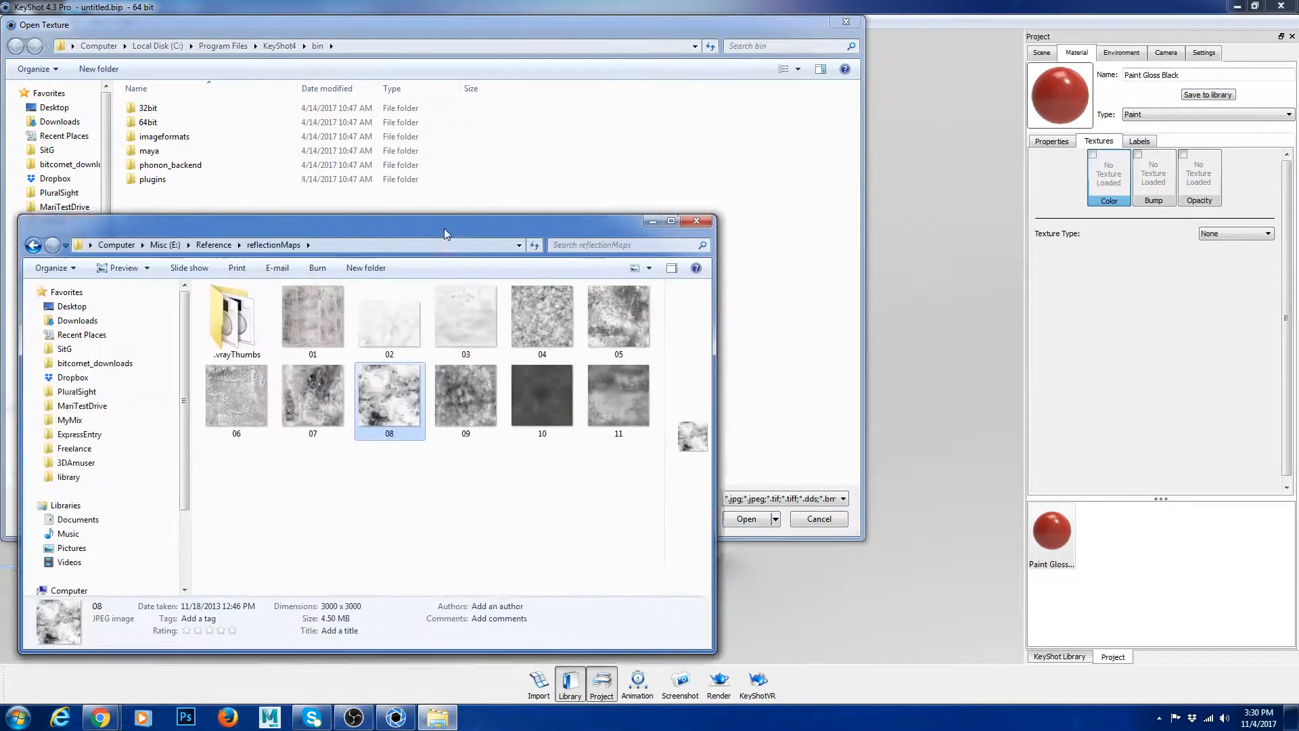
pyautogui.click(479, 216)
pyautogui.hotkey('ctrl', 'c')
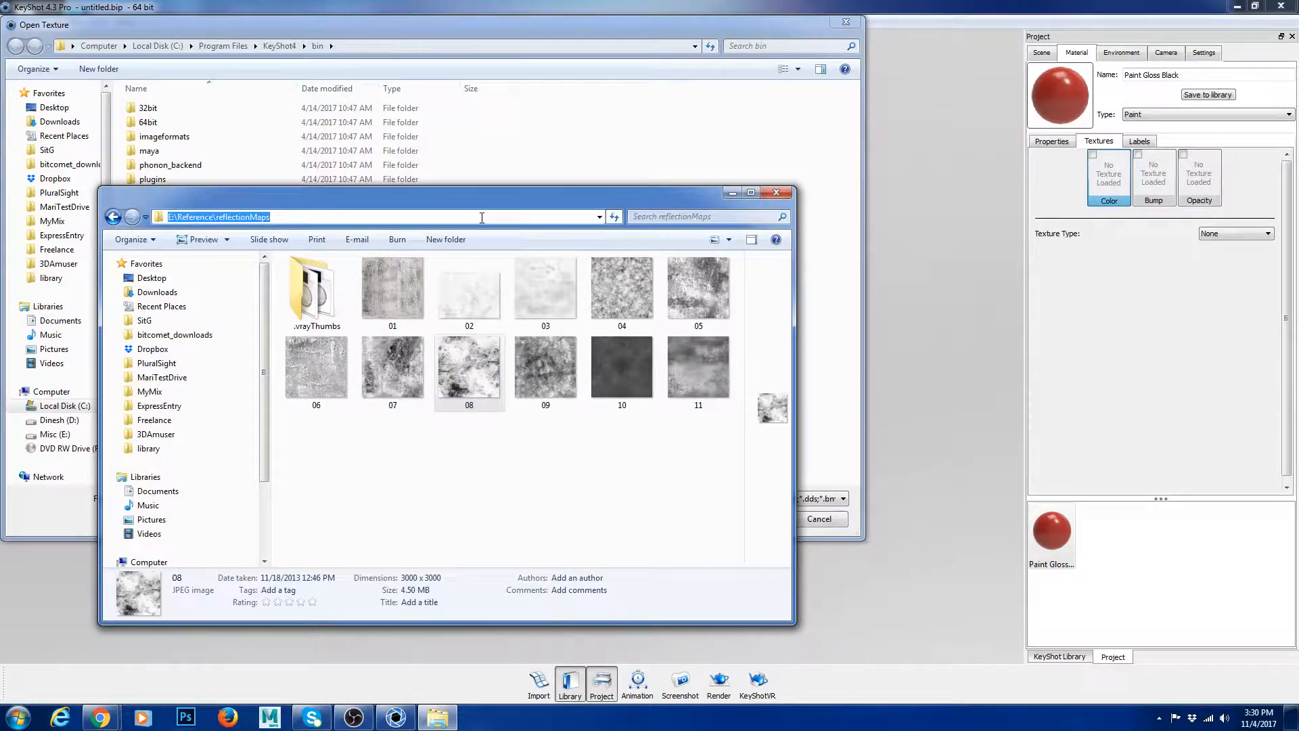
pyautogui.click(776, 192)
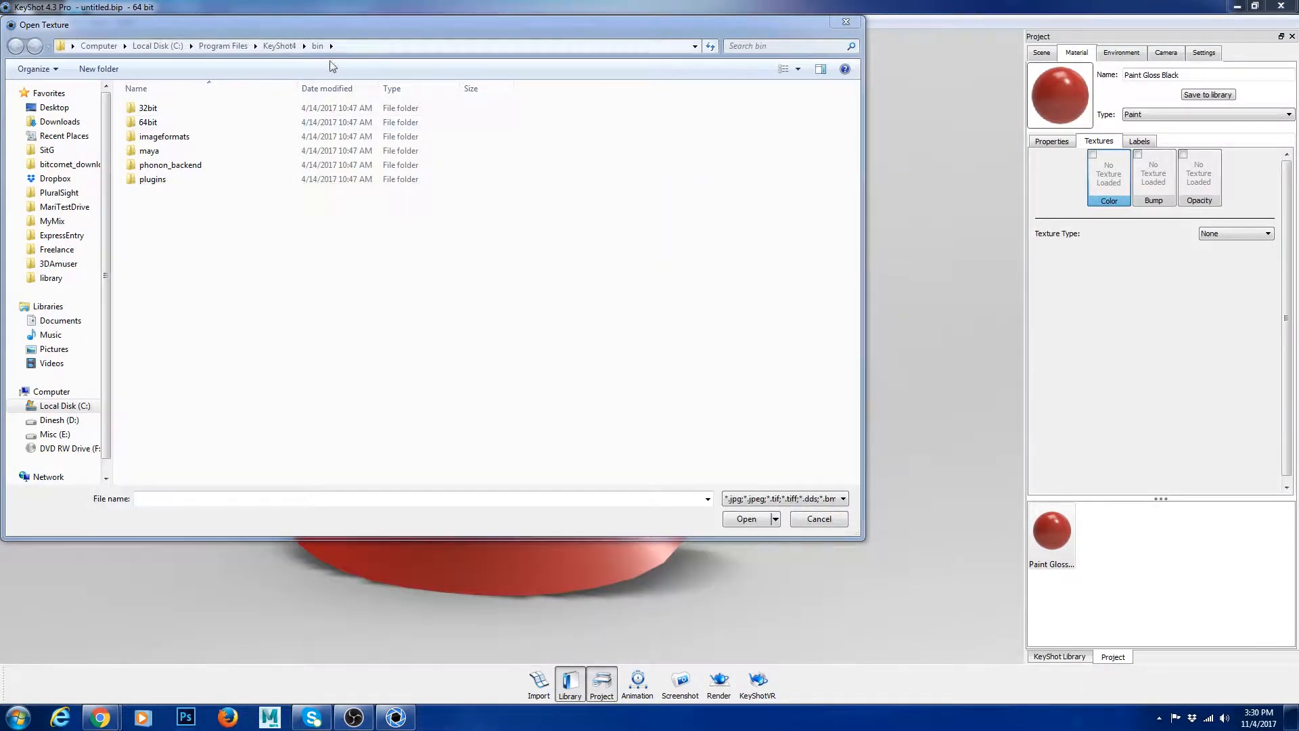
pyautogui.click(381, 47)
pyautogui.hotkey('ctrl', 'v')
pyautogui.press('Return')
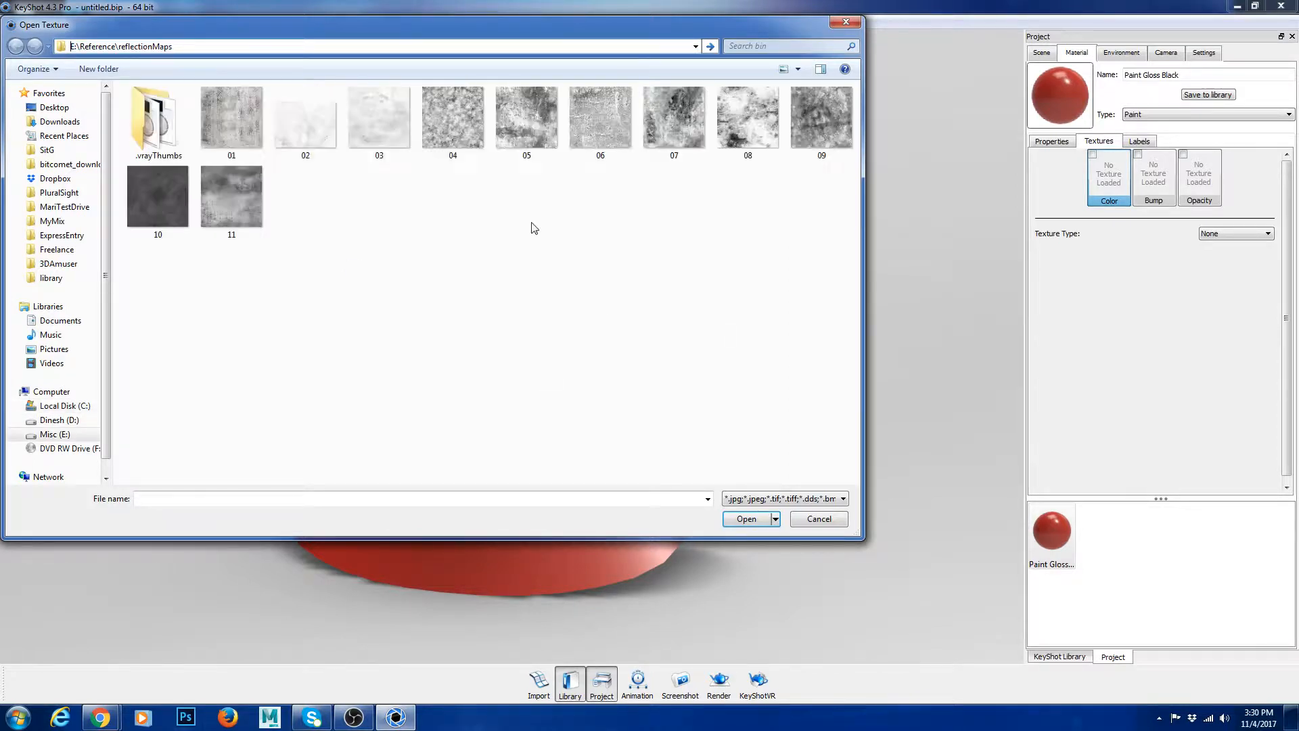
pyautogui.click(526, 120)
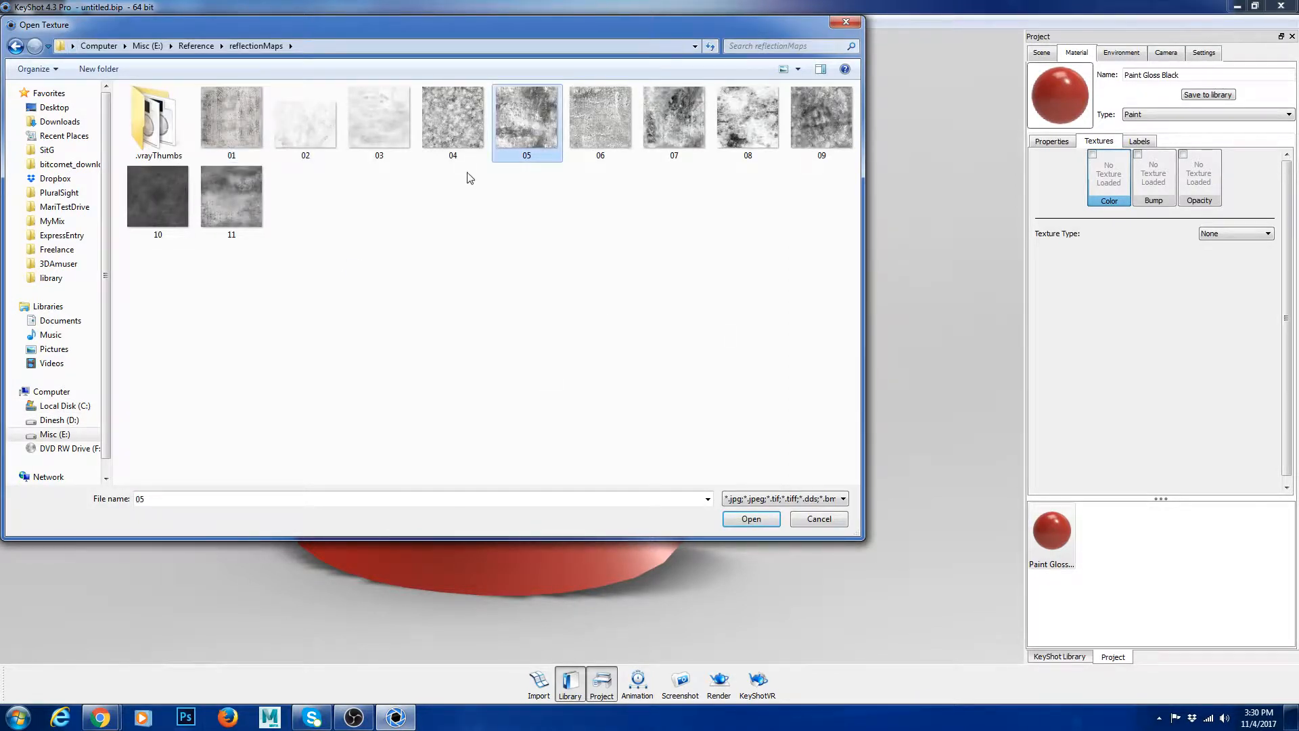
pyautogui.click(752, 519)
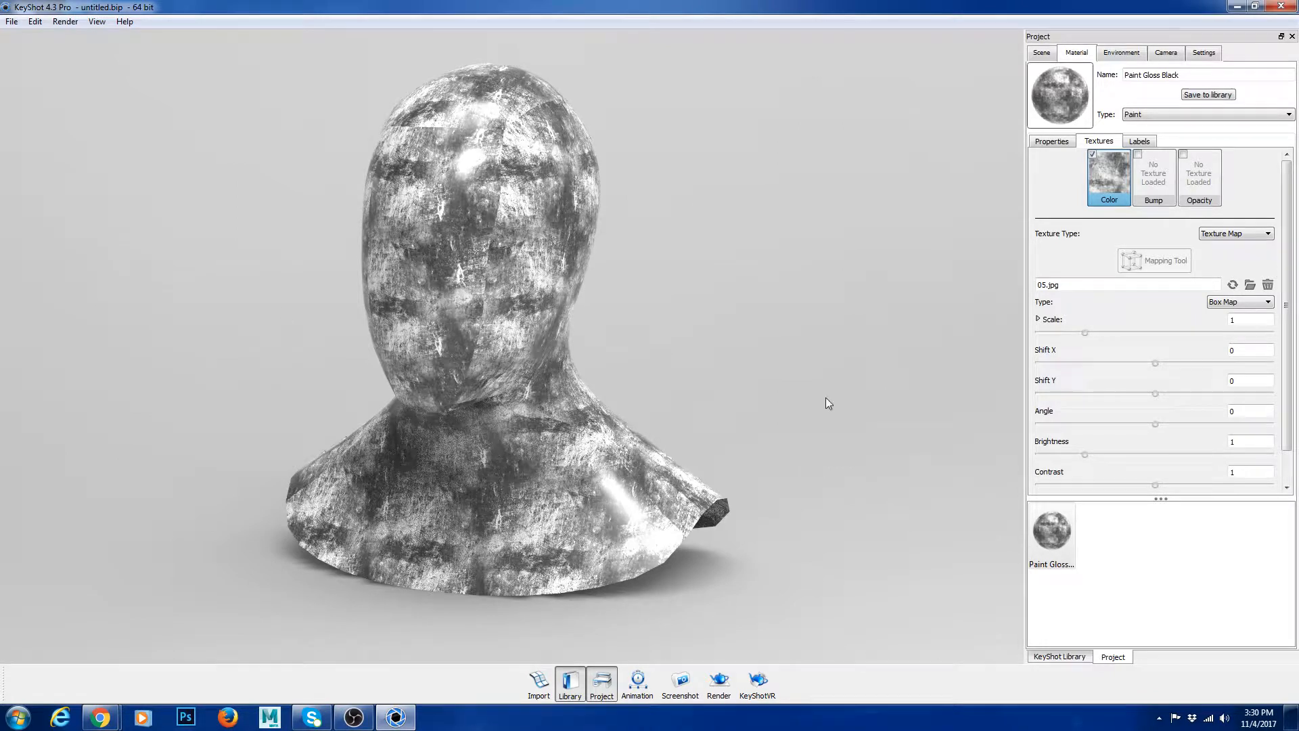
# Step: Set the color texture's scale to 1.12
pyautogui.click(1232, 239)
pyautogui.click(1232, 238)
pyautogui.moveTo(1086, 332); pyautogui.dragTo(1093, 332)
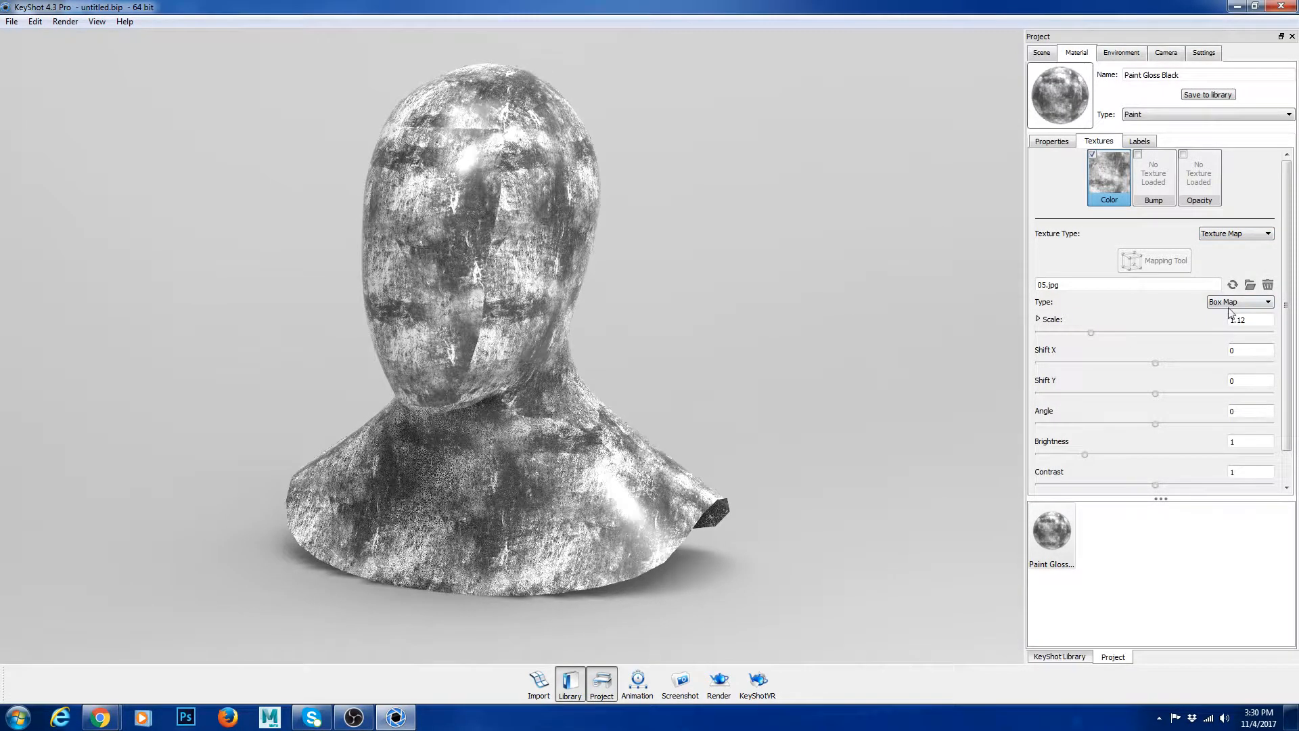
# Step: Try the Cylindrical and Spherical mapping types on the color texture and check the bust from the front
pyautogui.click(1238, 302)
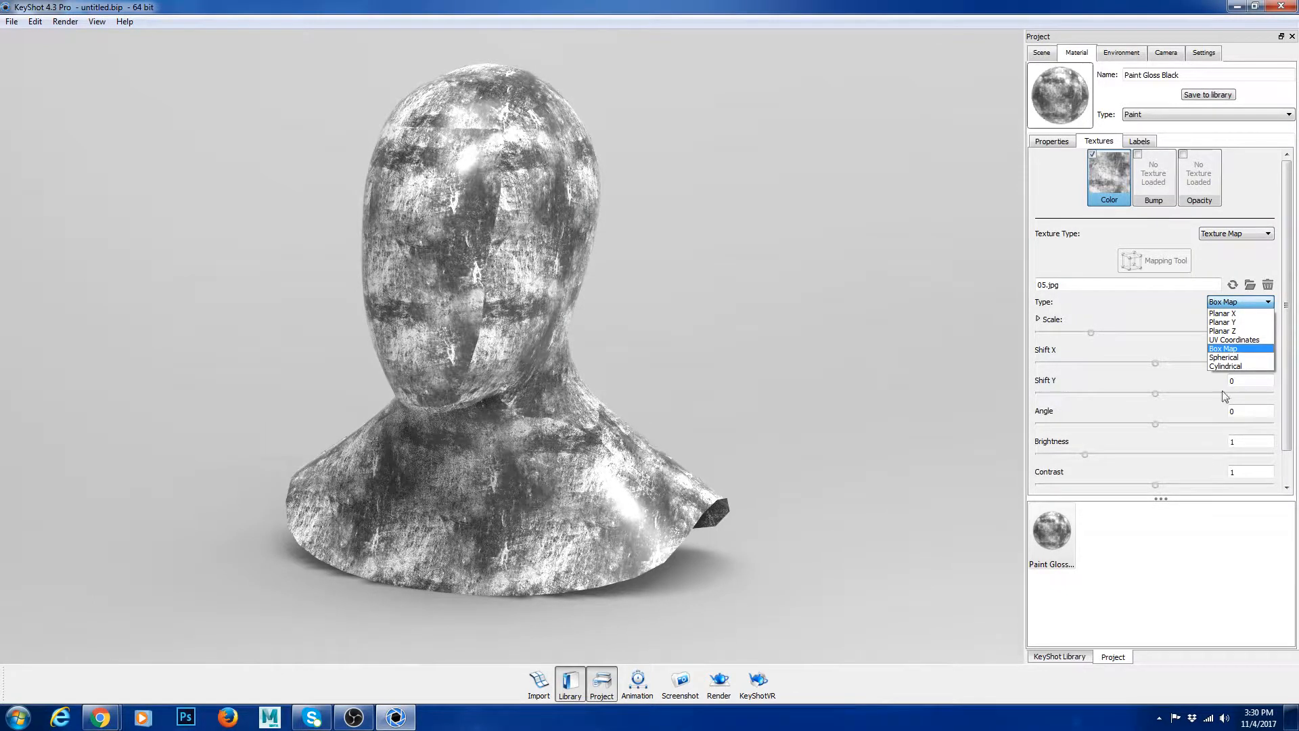
pyautogui.click(1229, 365)
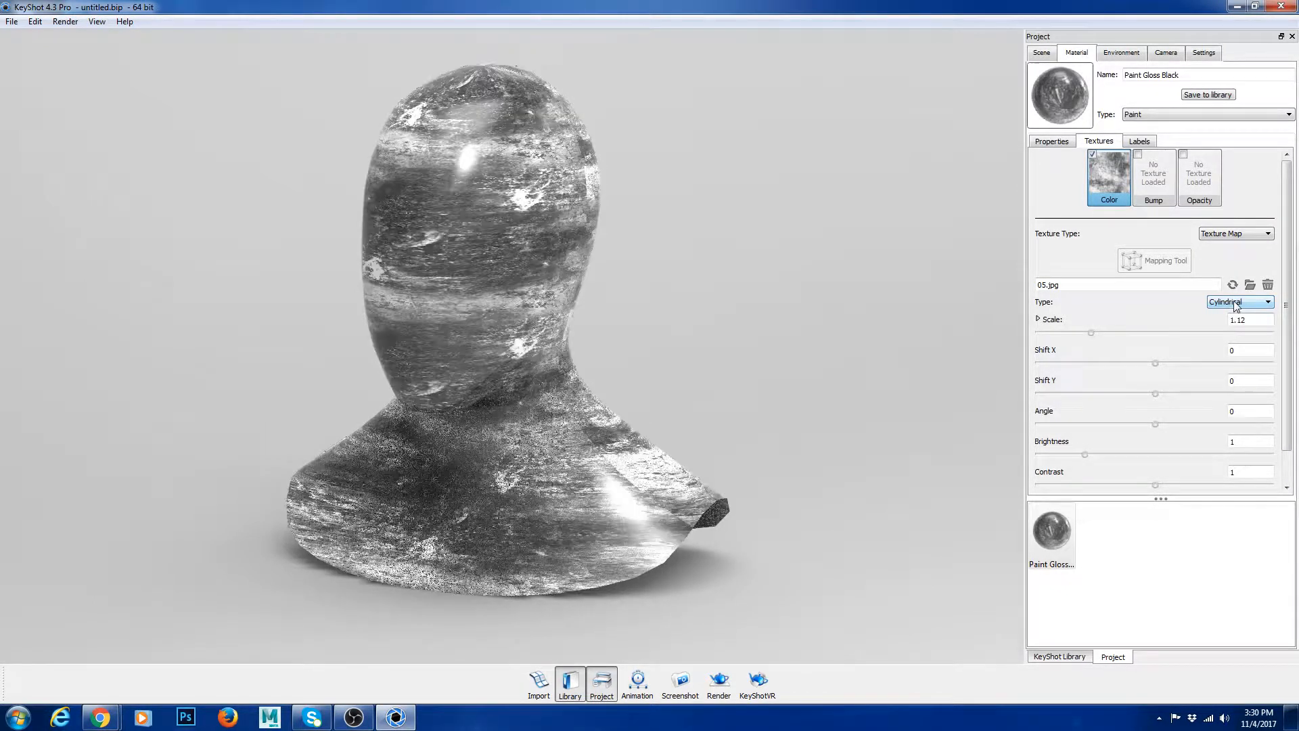
pyautogui.click(1236, 305)
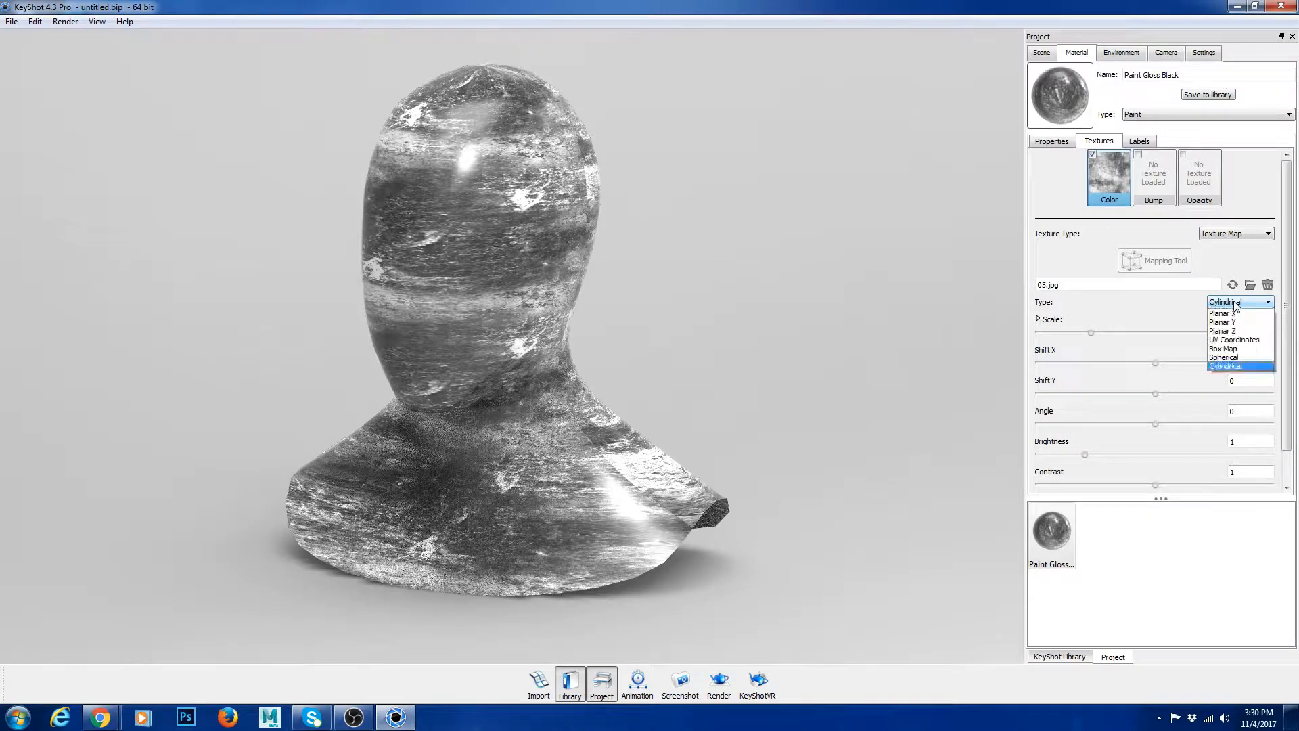
pyautogui.click(1238, 357)
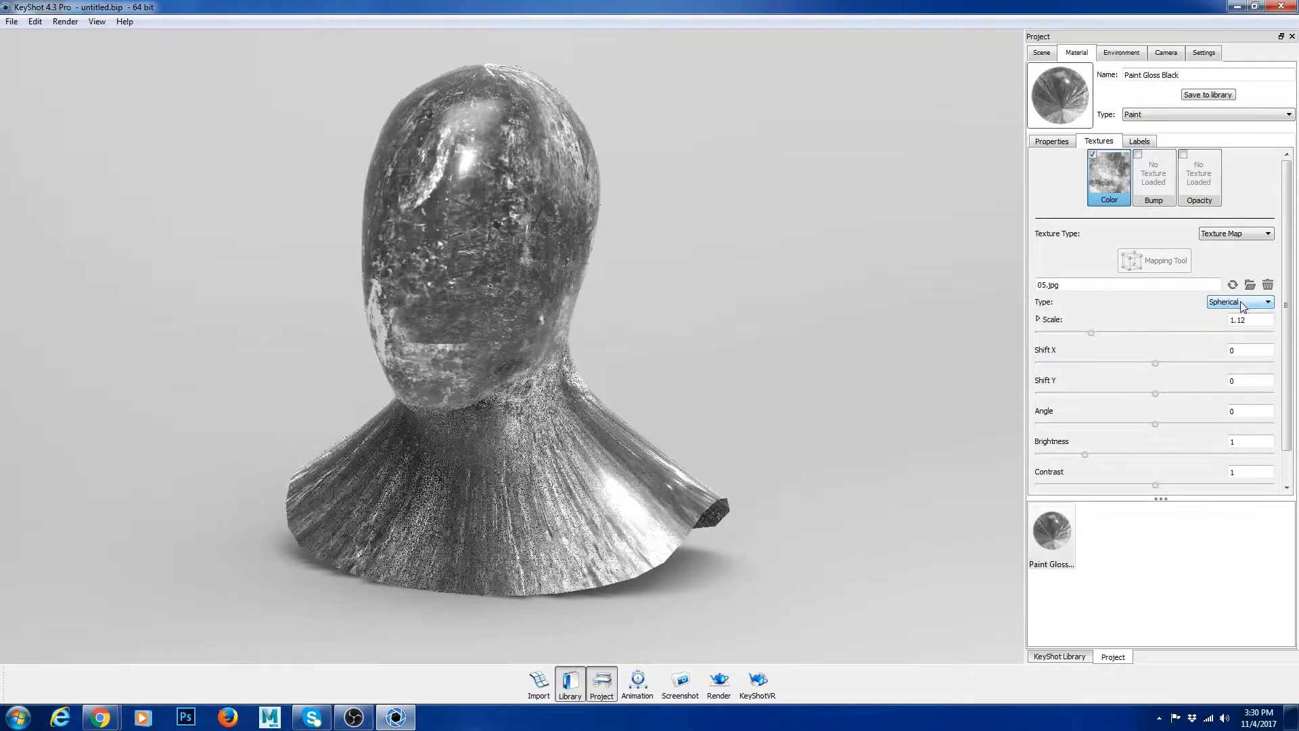
pyautogui.click(1242, 302)
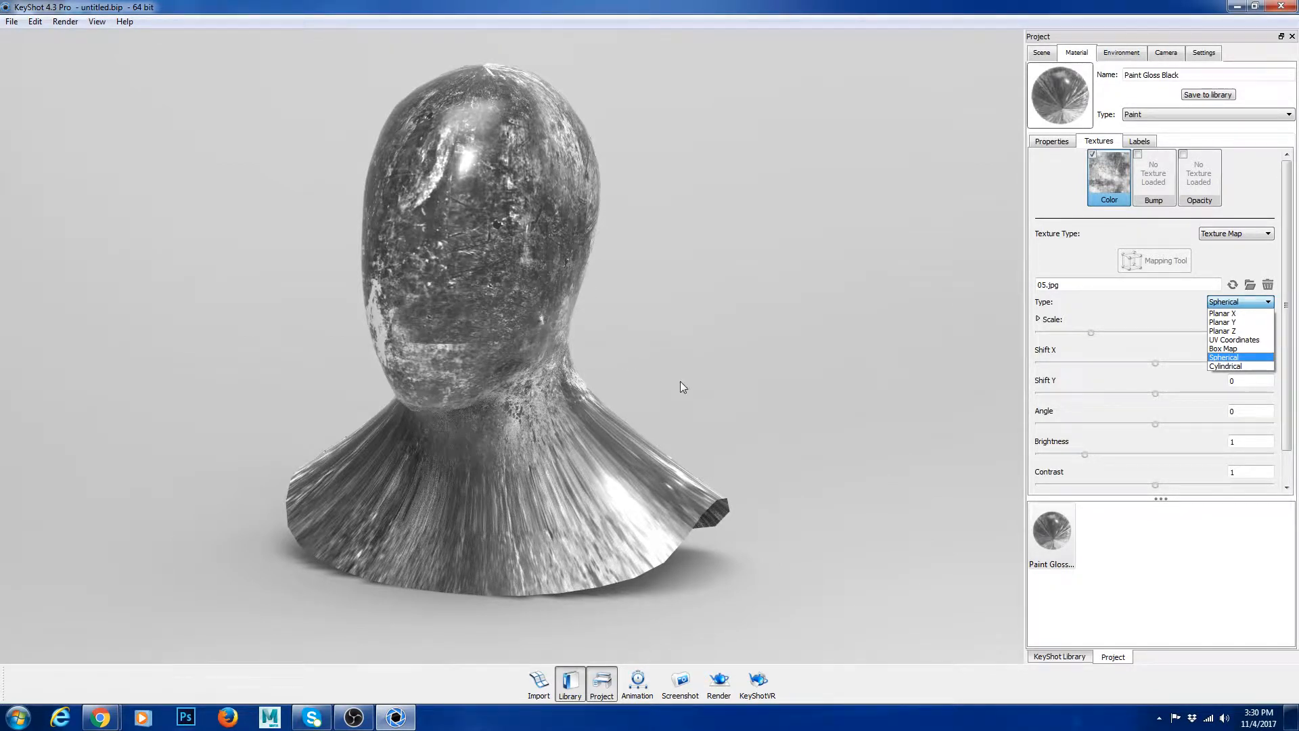
pyautogui.moveTo(680, 387); pyautogui.dragTo(827, 387)
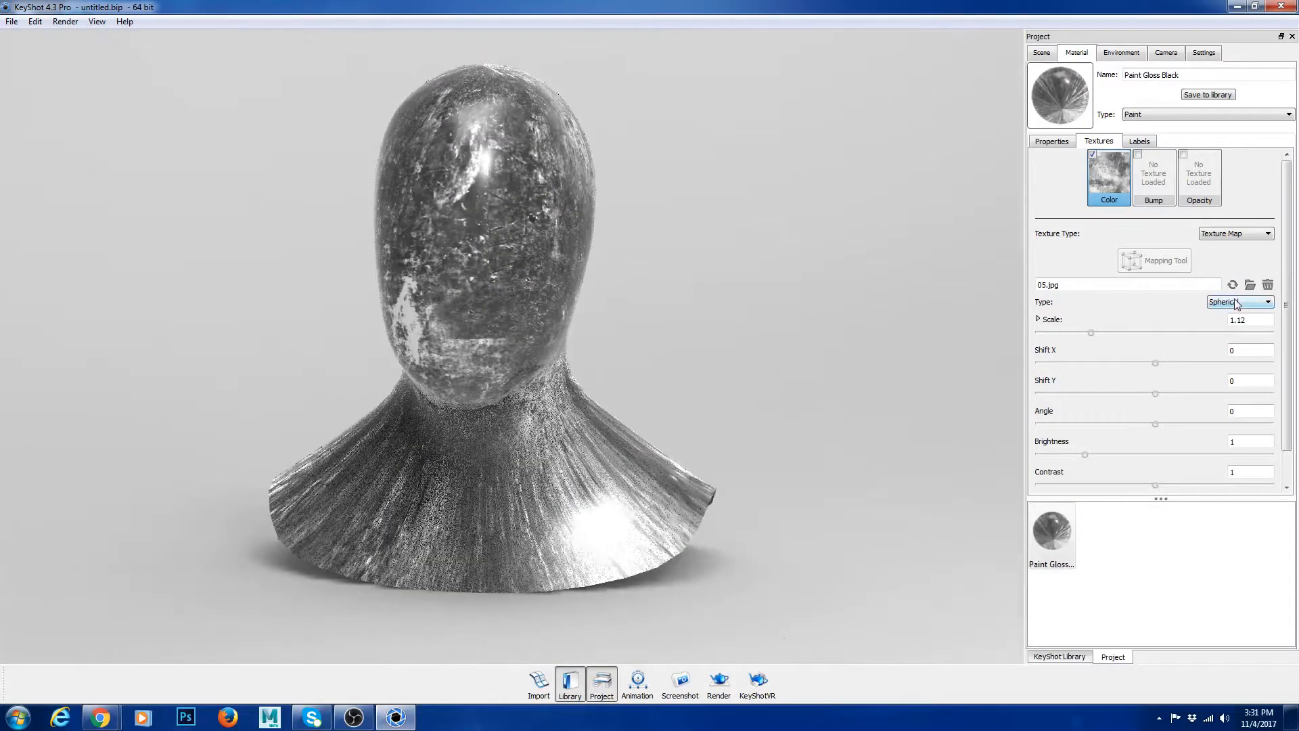
# Step: Try UV Coordinates mapping on the color texture, inspect the bust from the side, and return the mapping to Box Map
pyautogui.click(1235, 303)
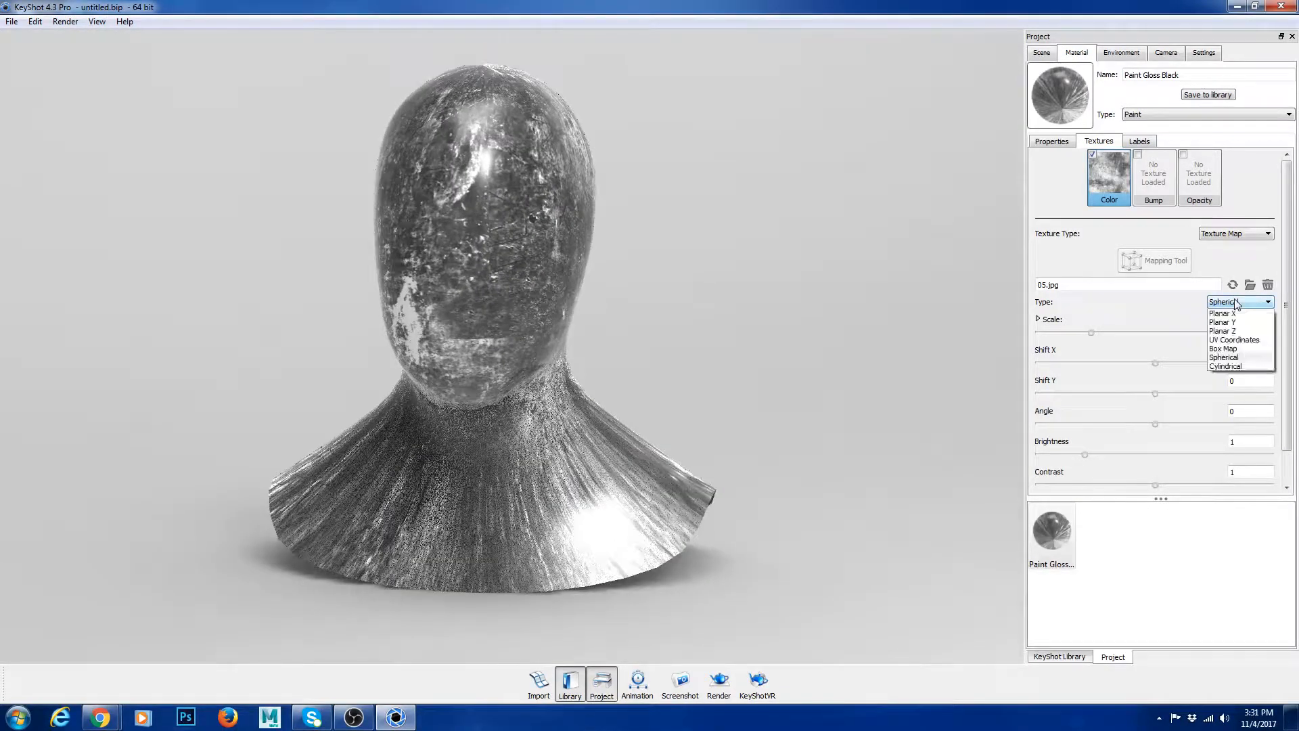
pyautogui.click(1233, 339)
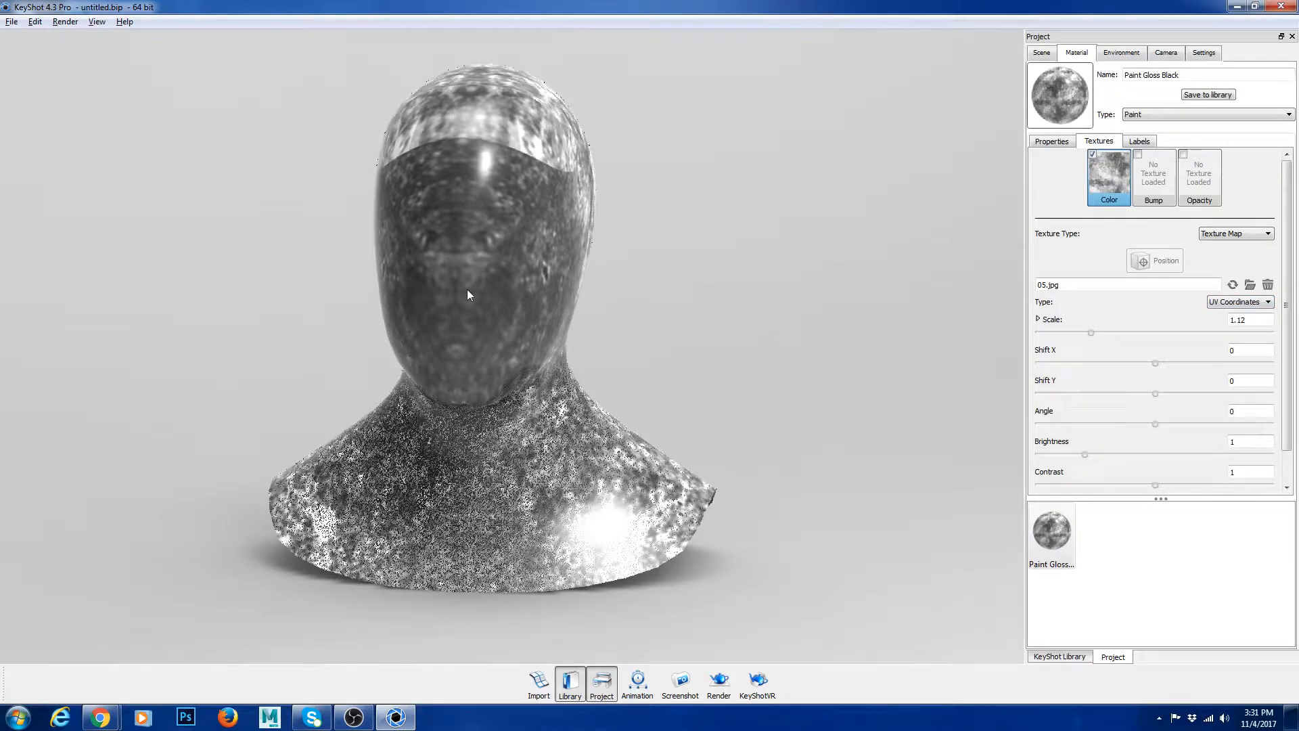
pyautogui.moveTo(466, 294); pyautogui.dragTo(360, 293)
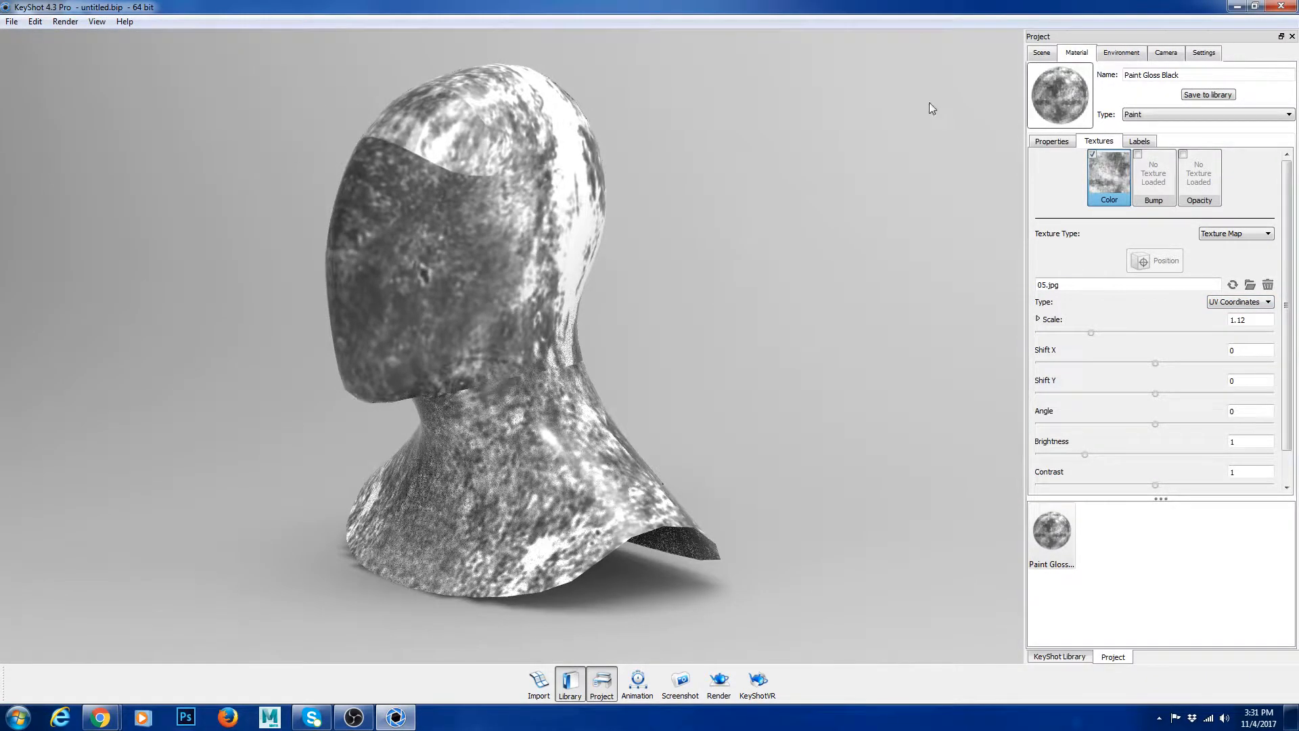
pyautogui.click(1229, 304)
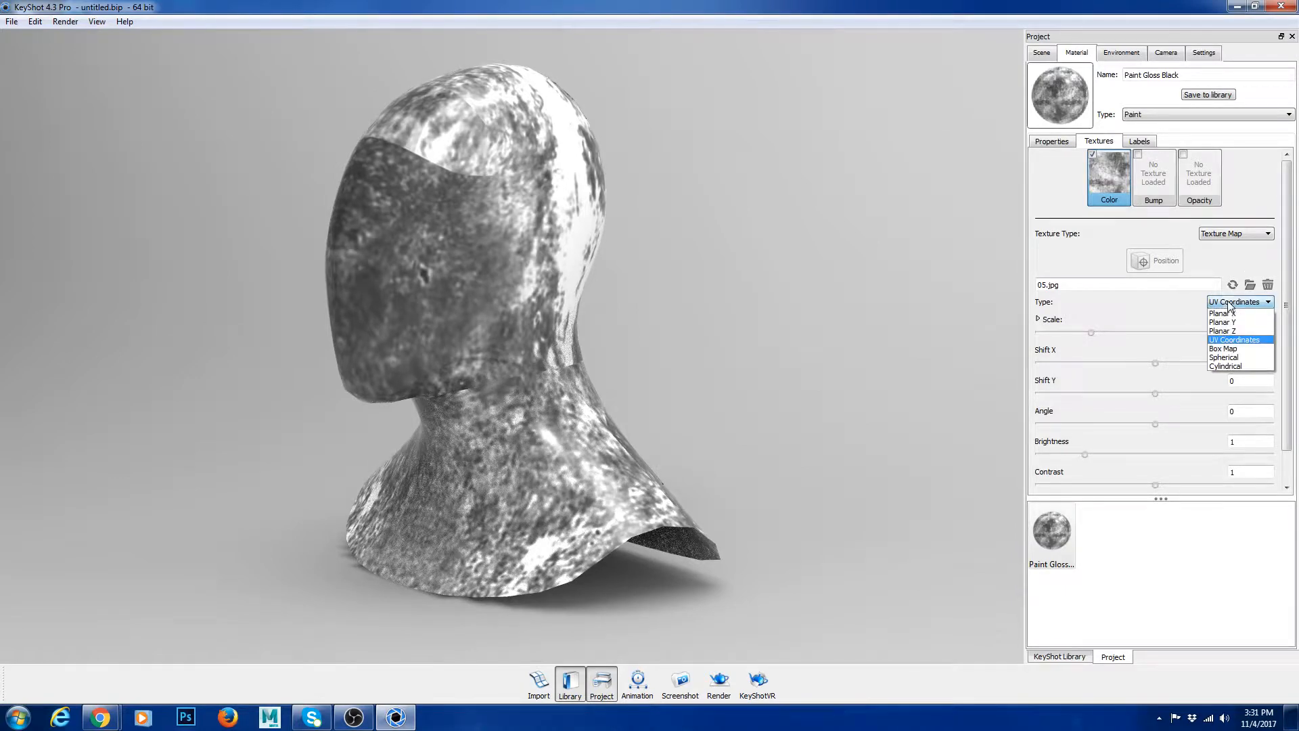
pyautogui.click(1231, 349)
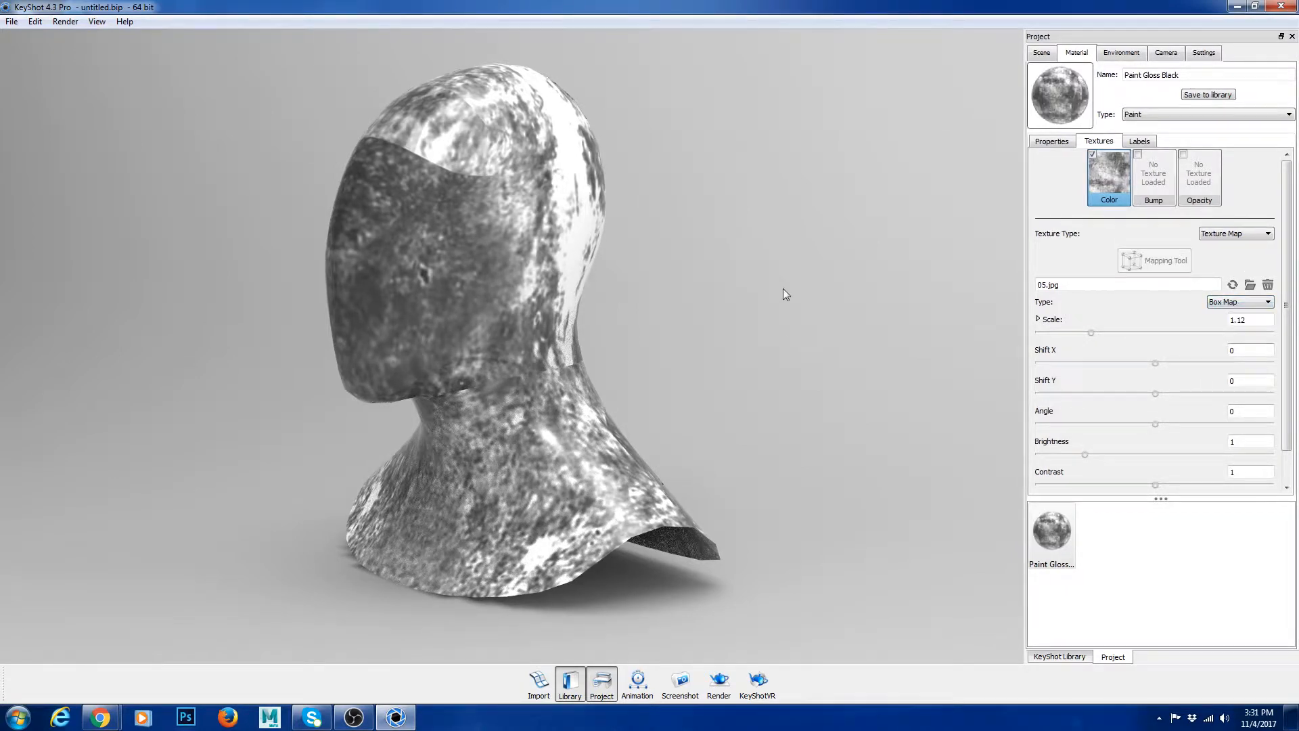
pyautogui.moveTo(654, 284); pyautogui.dragTo(689, 292)
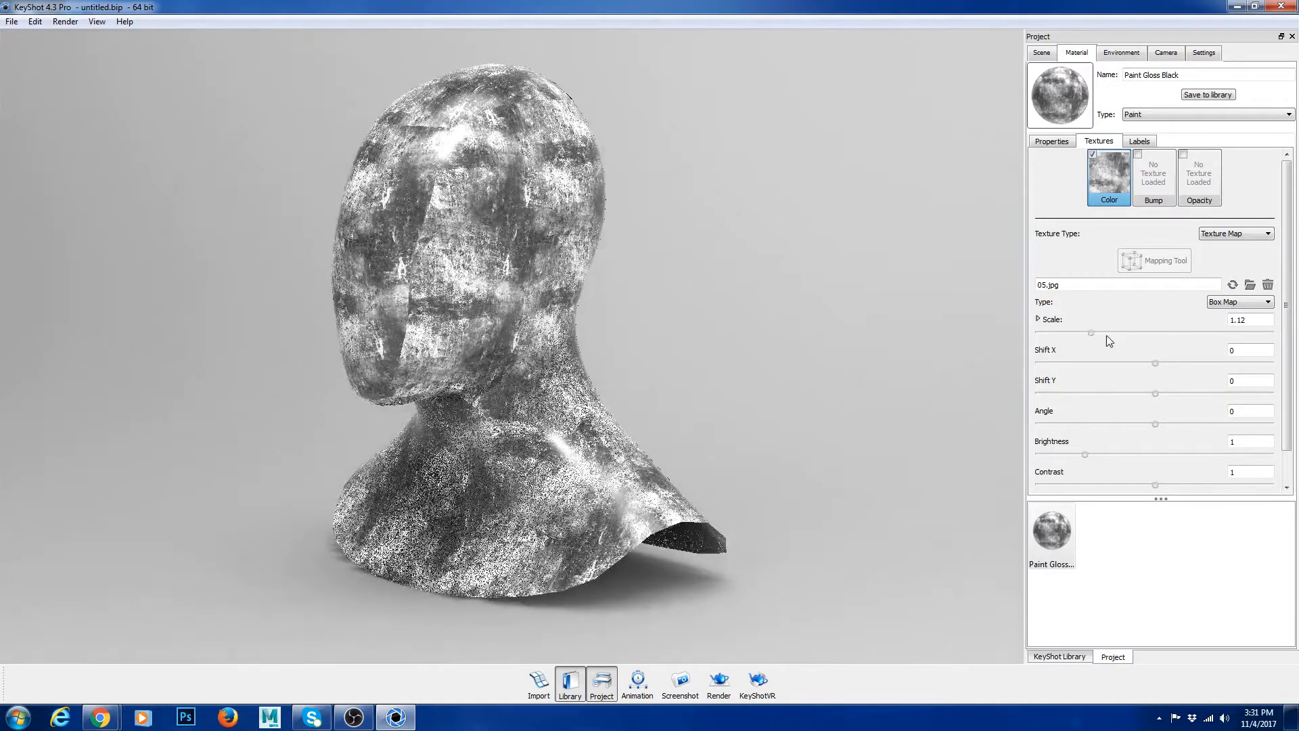
# Step: Set the color texture's scale to 0.1
pyautogui.moveTo(1246, 319); pyautogui.dragTo(1238, 319)
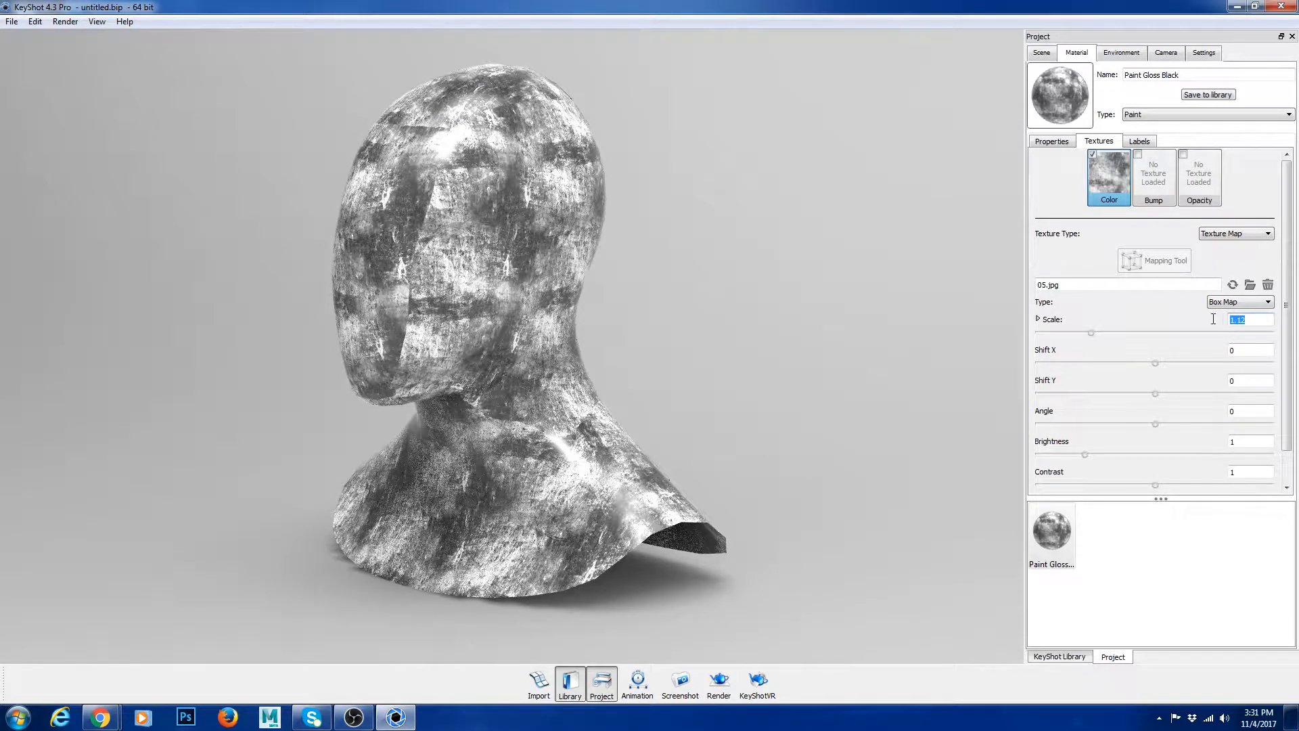
pyautogui.write('0.1')
pyautogui.press('Tab')
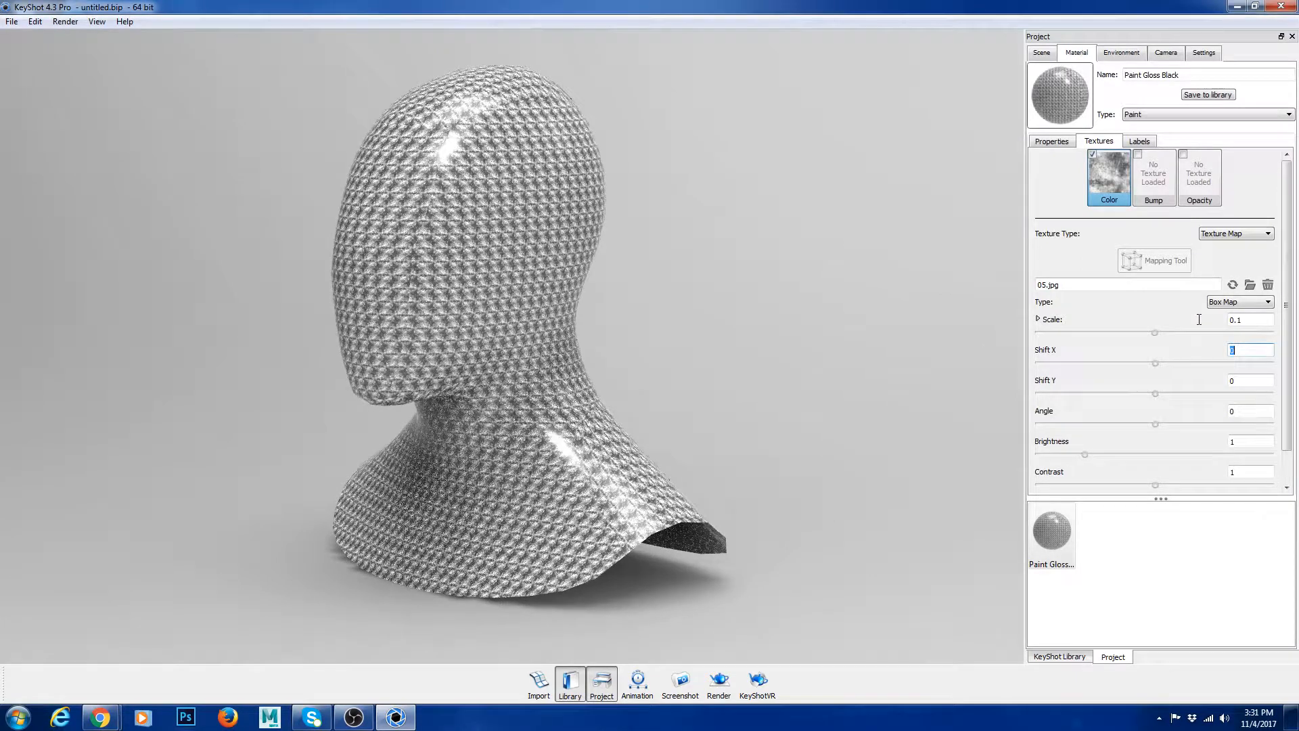
# Step: Try scale values of 1 and 2 on the color texture and check the pattern on the bust
pyautogui.moveTo(1246, 320); pyautogui.dragTo(1198, 319)
pyautogui.write('1')
pyautogui.press('Tab')
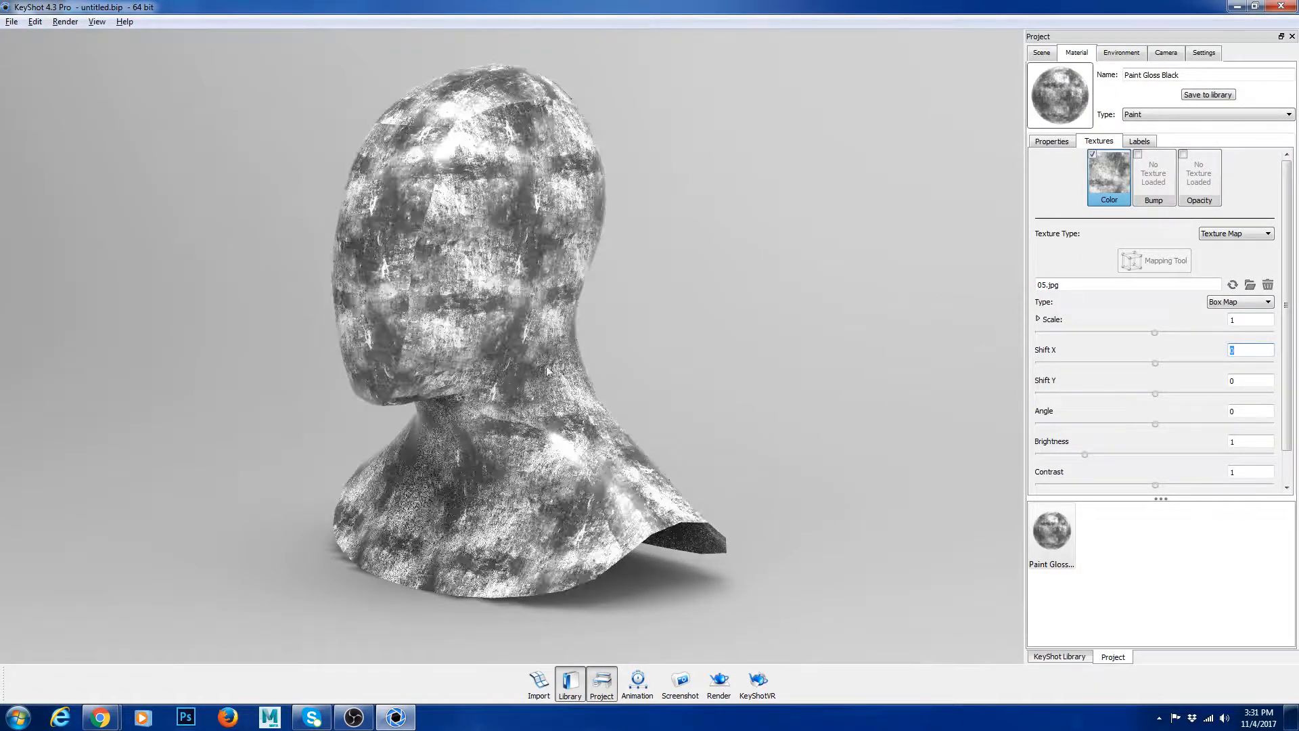
pyautogui.moveTo(1246, 320)
pyautogui.mouseDown()
pyautogui.moveTo(1199, 321)
pyautogui.moveTo(1228, 319)
pyautogui.mouseUp()
pyautogui.write('2')
pyautogui.press('Tab')
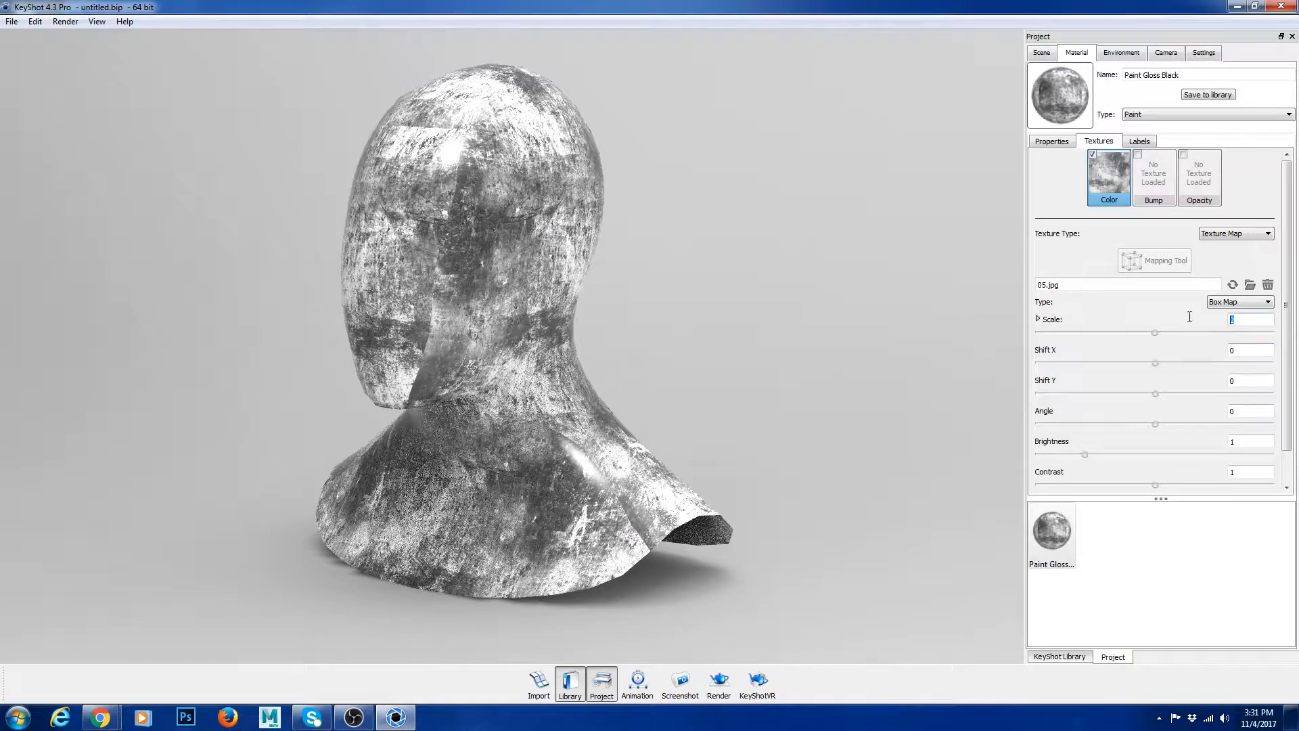
# Step: Set the color texture's scale to 3 and inspect the bust from several angles
pyautogui.write('3')
pyautogui.press('Tab')
pyautogui.moveTo(456, 376); pyautogui.dragTo(640, 376)
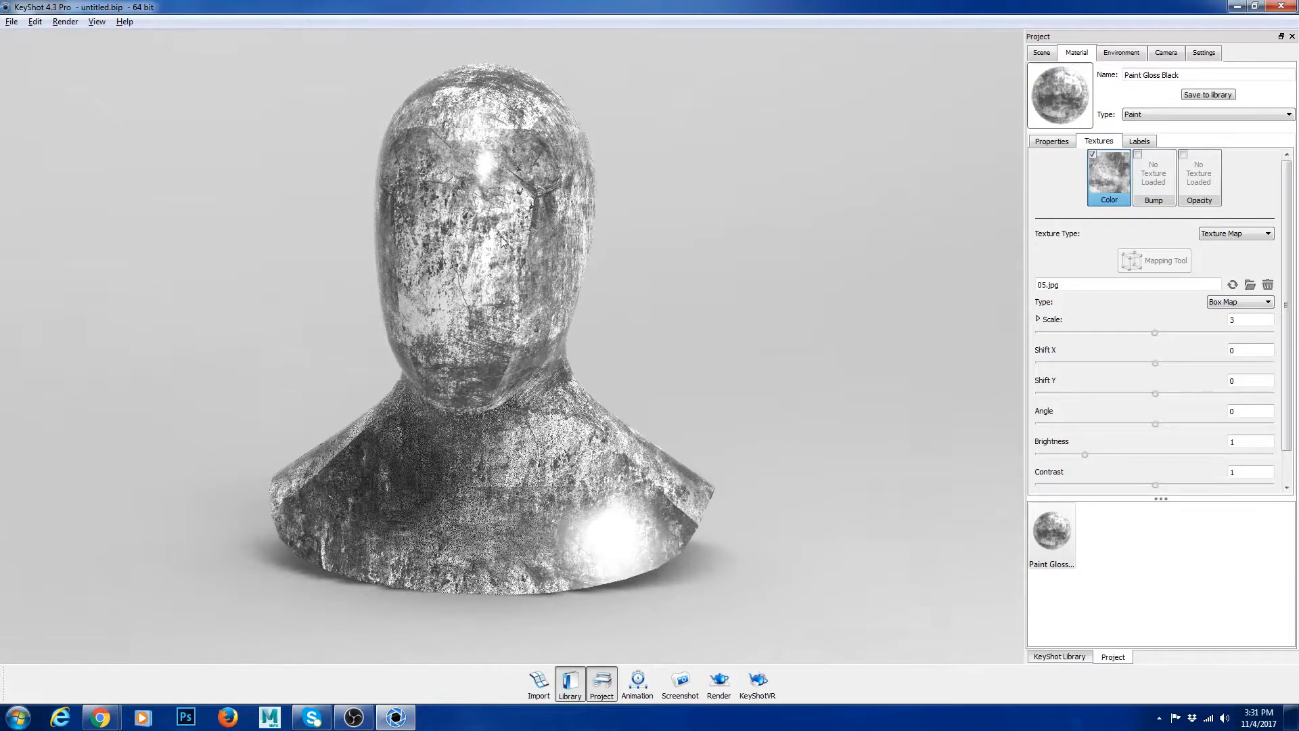
pyautogui.moveTo(541, 288); pyautogui.dragTo(477, 278)
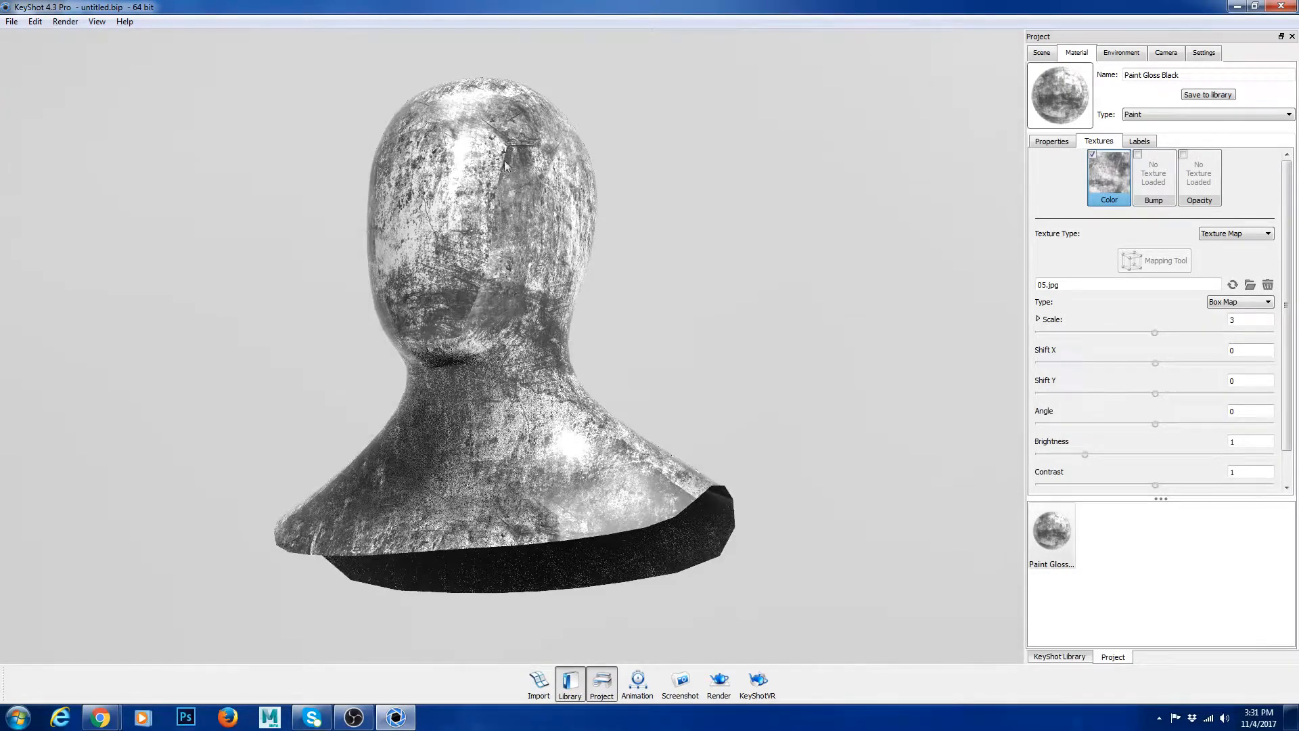
pyautogui.moveTo(578, 354); pyautogui.dragTo(362, 308)
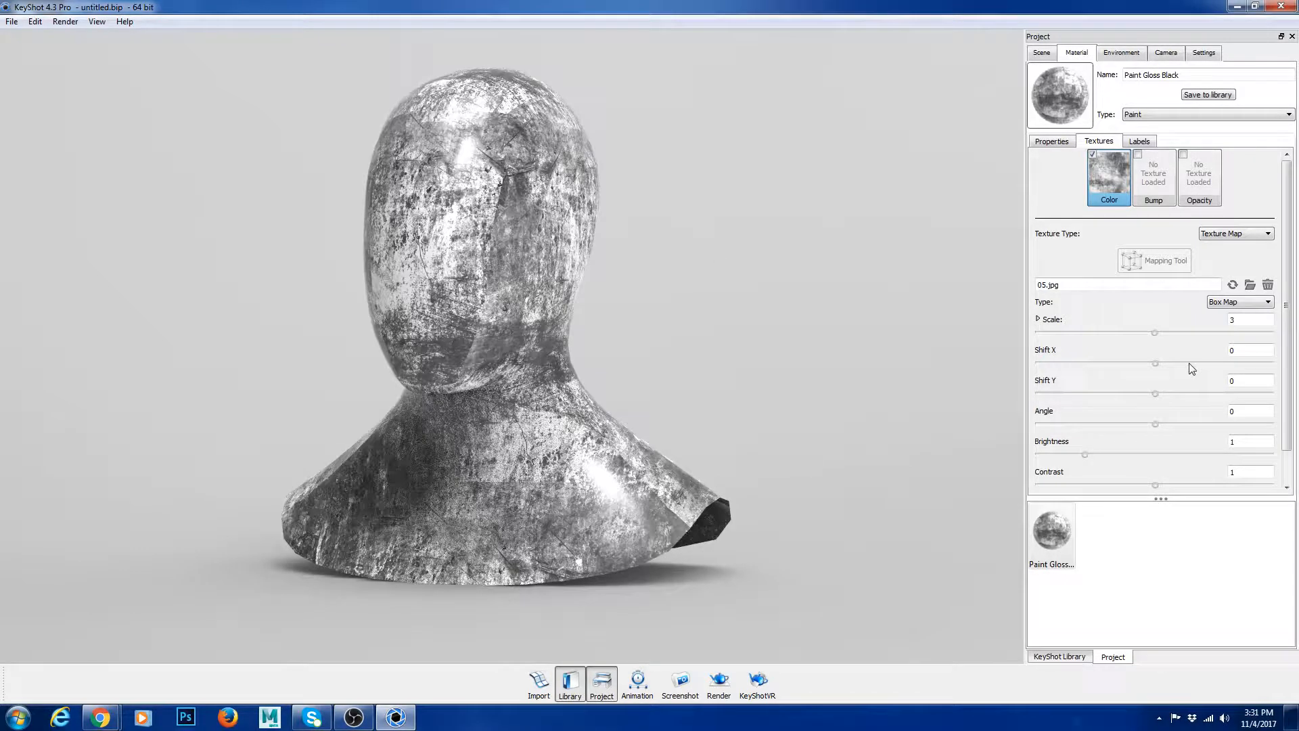
# Step: Try rotating the color texture to an angle of 72 and undo the rotation
pyautogui.moveTo(1155, 424); pyautogui.dragTo(1200, 424)
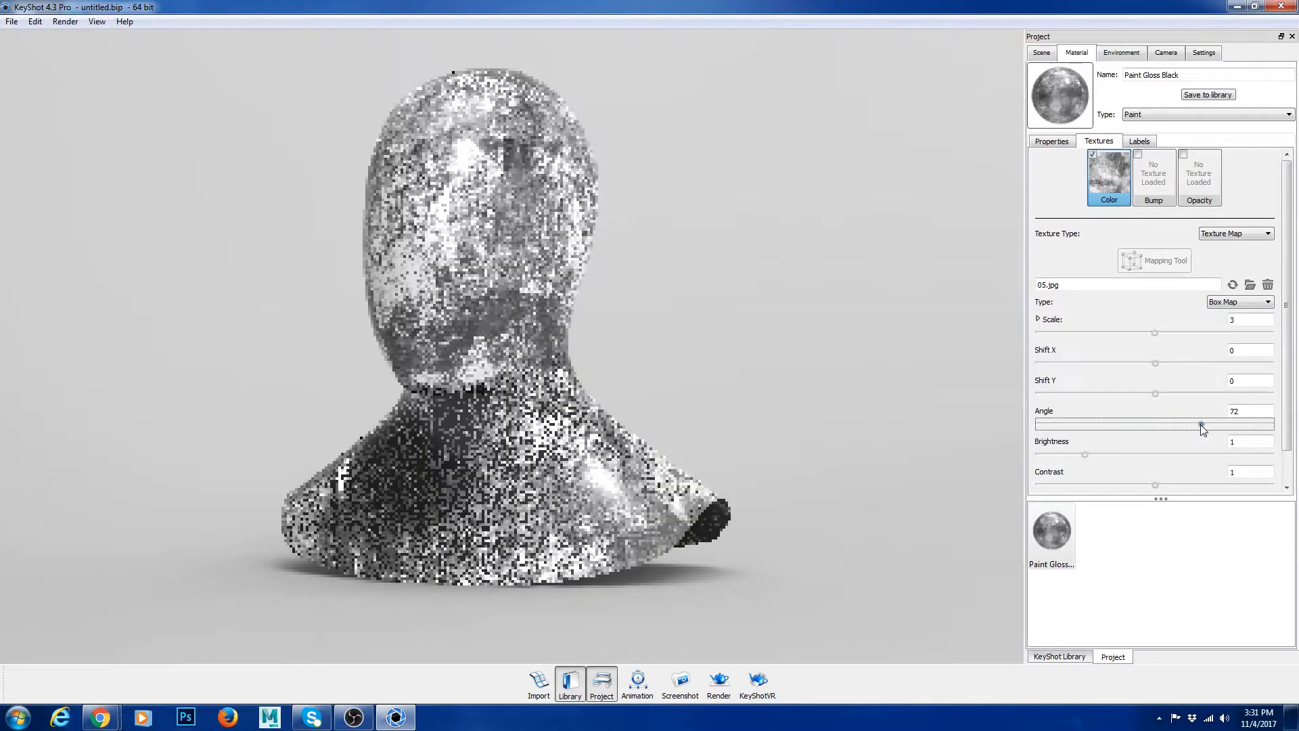
pyautogui.hotkey('ctrl', 'z')
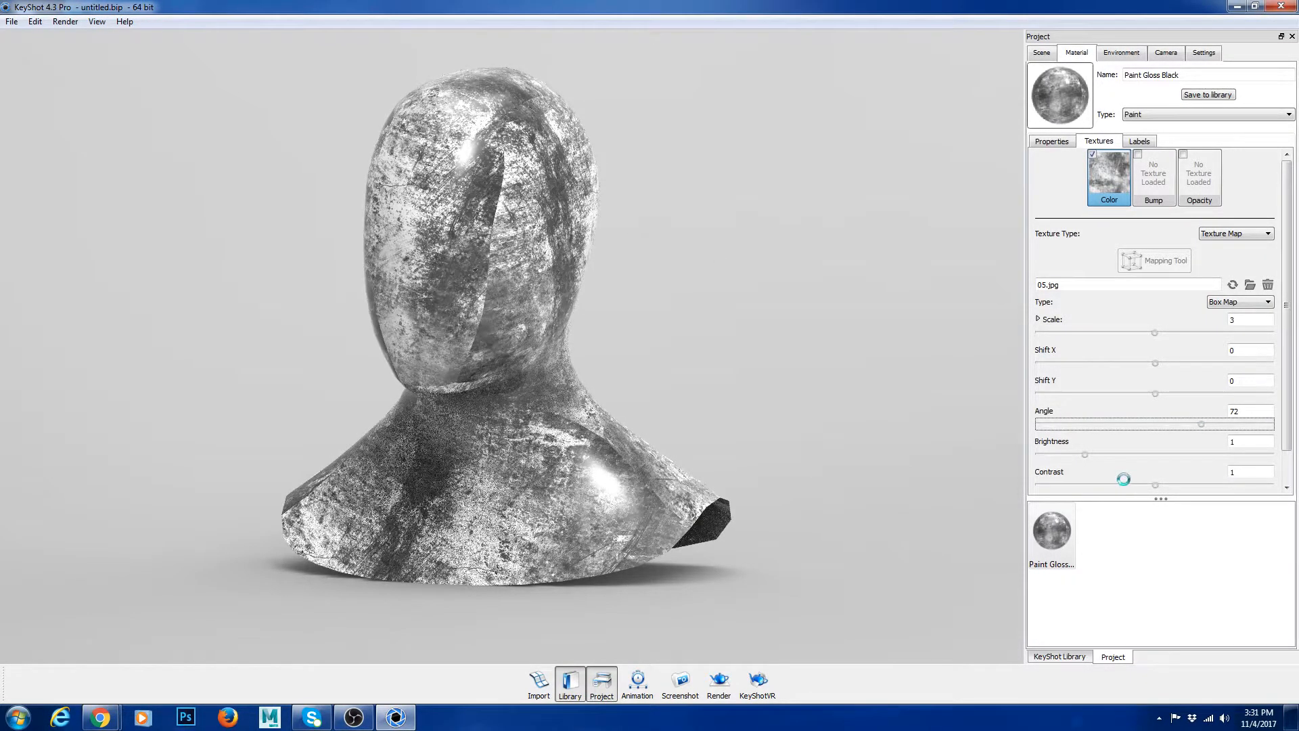
# Step: Lower the color texture's brightness to 0.424 and raise its contrast to 1.434
pyautogui.moveTo(1285, 425); pyautogui.dragTo(1290, 462)
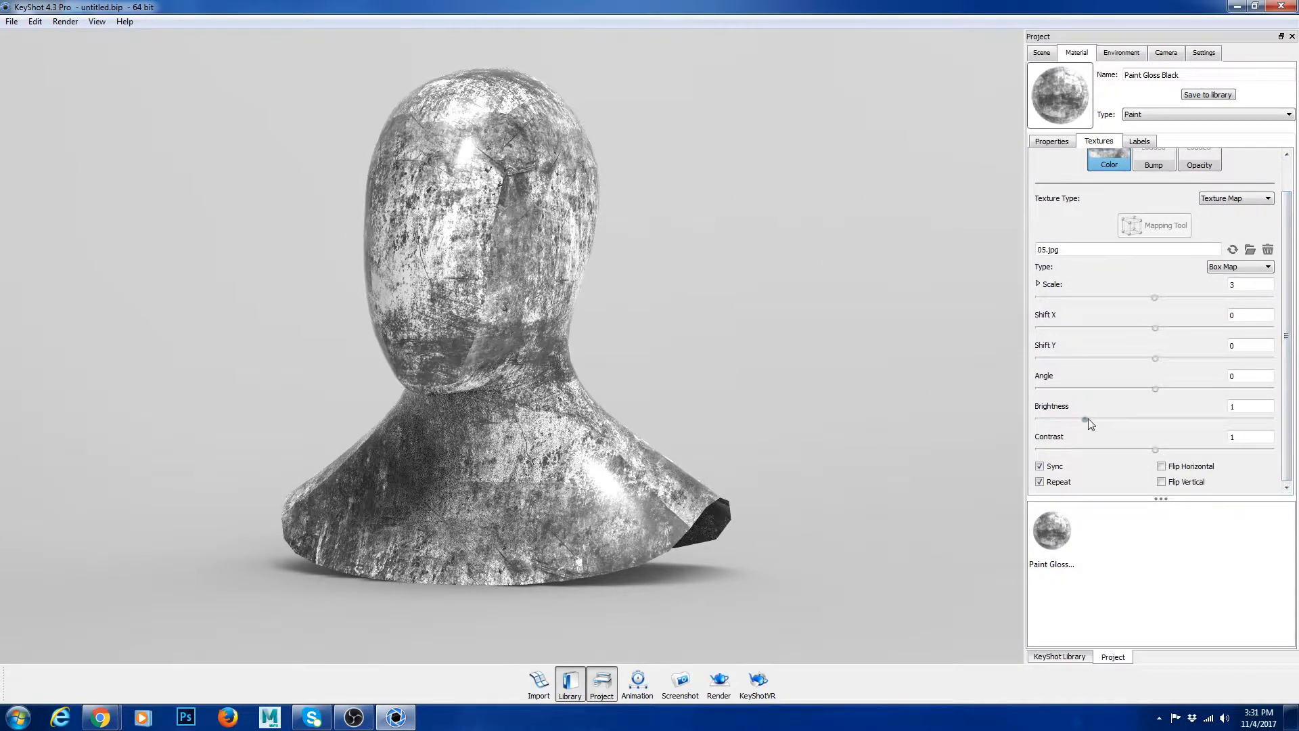
pyautogui.moveTo(1084, 420); pyautogui.dragTo(1053, 419)
pyautogui.moveTo(1155, 449); pyautogui.dragTo(1208, 450)
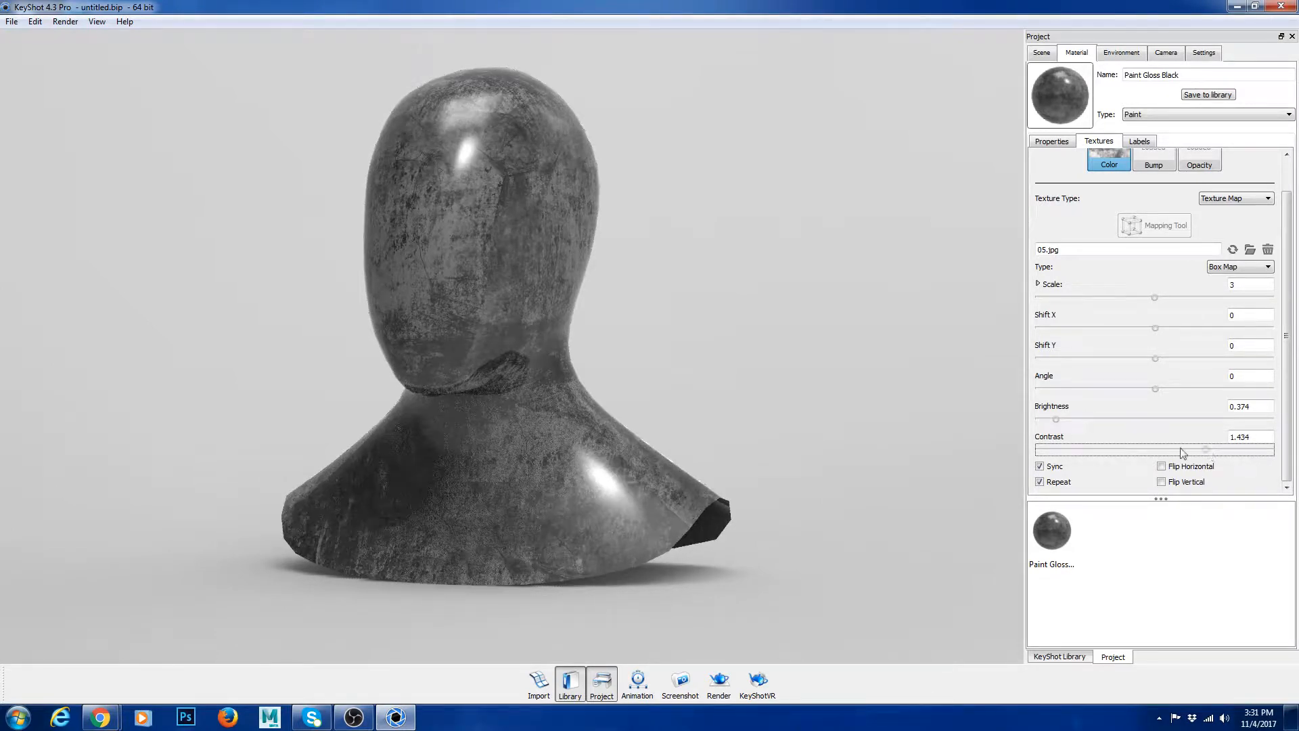
pyautogui.click(1066, 420)
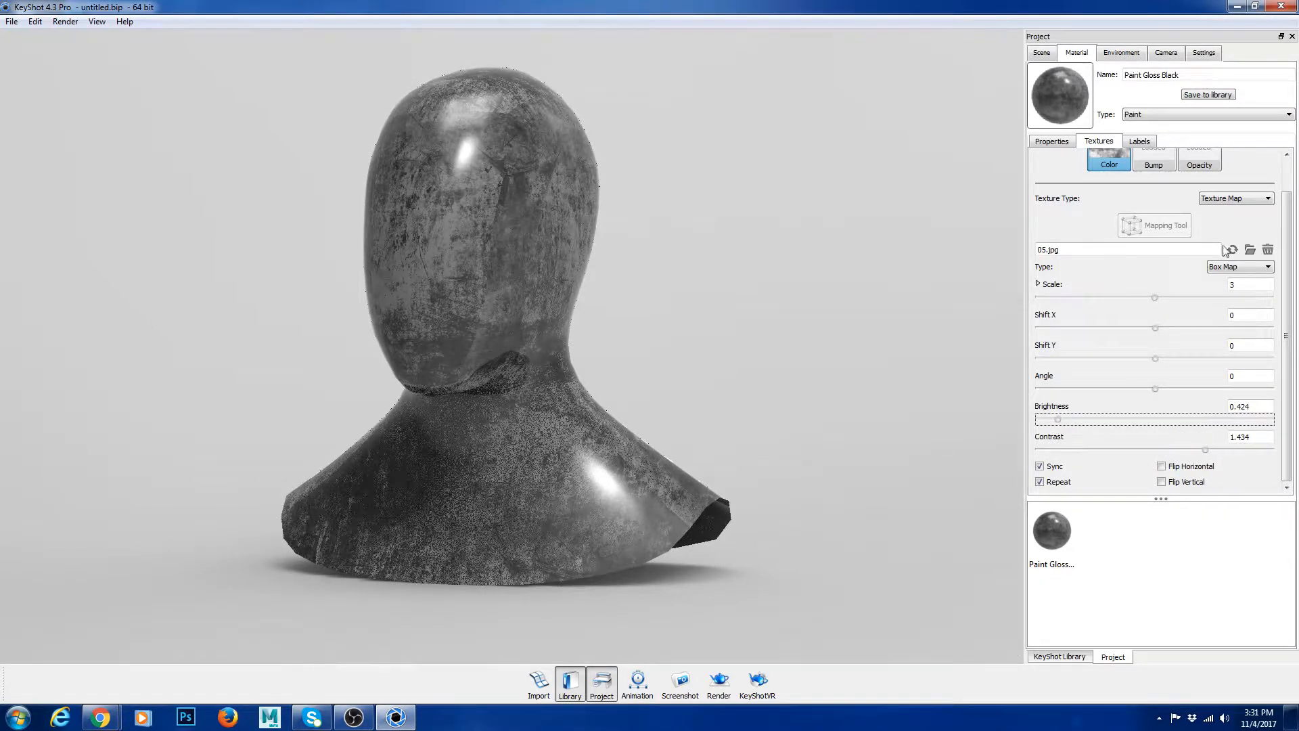
# Step: Load 02.png from the reflectionMaps folder as the bump texture and set the X scale to 5
pyautogui.scroll(1, 1154, 258)
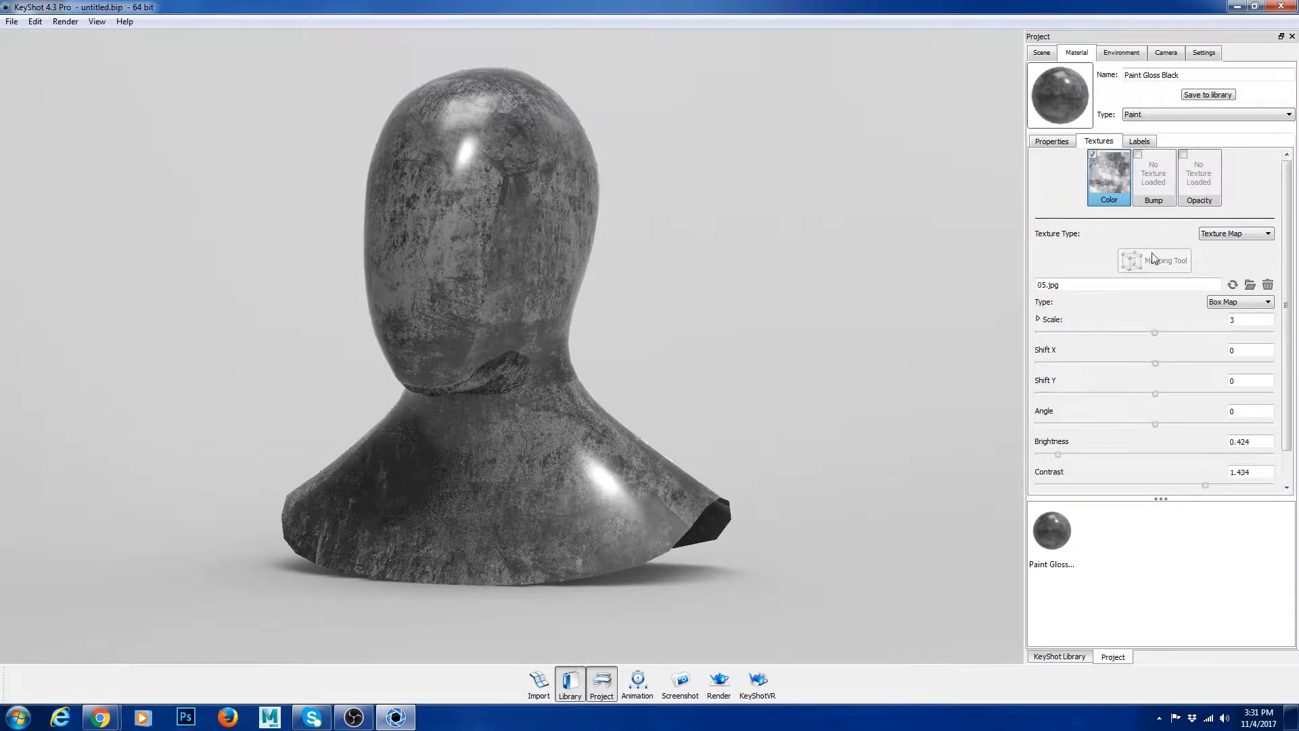
pyautogui.click(1138, 154)
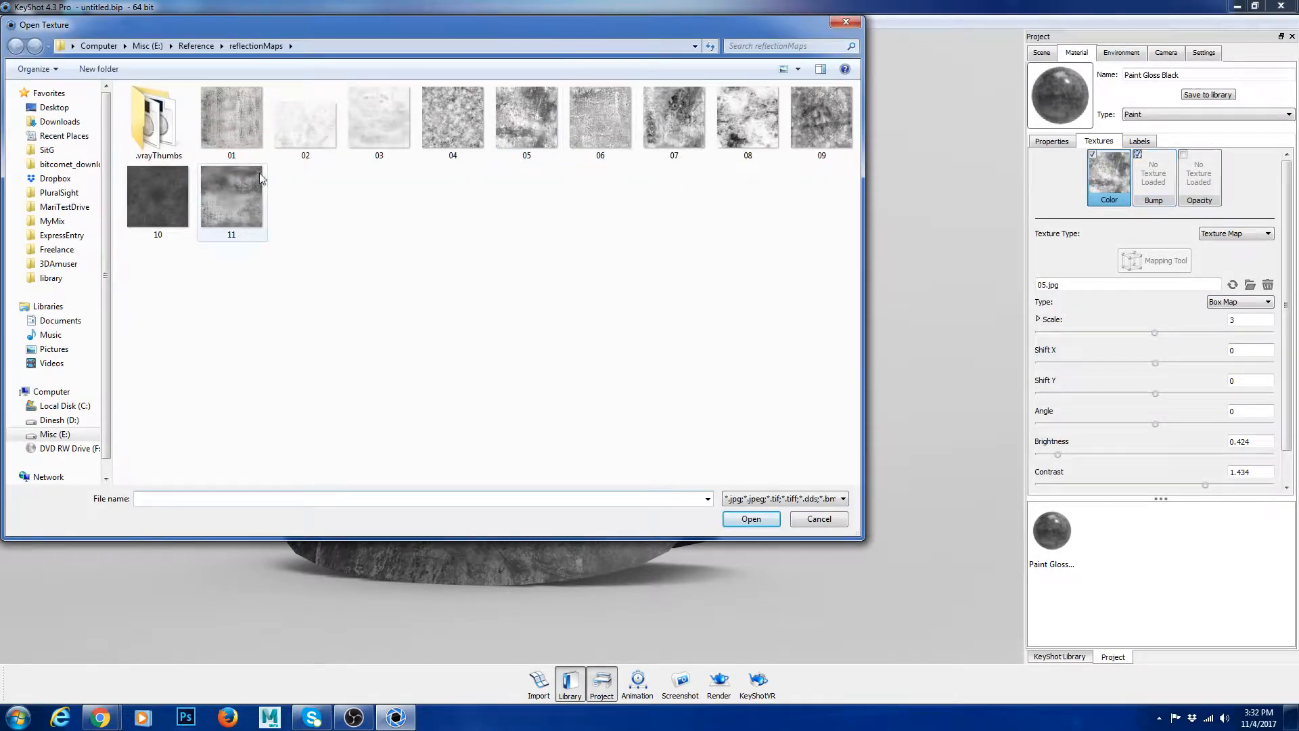
pyautogui.doubleClick(302, 127)
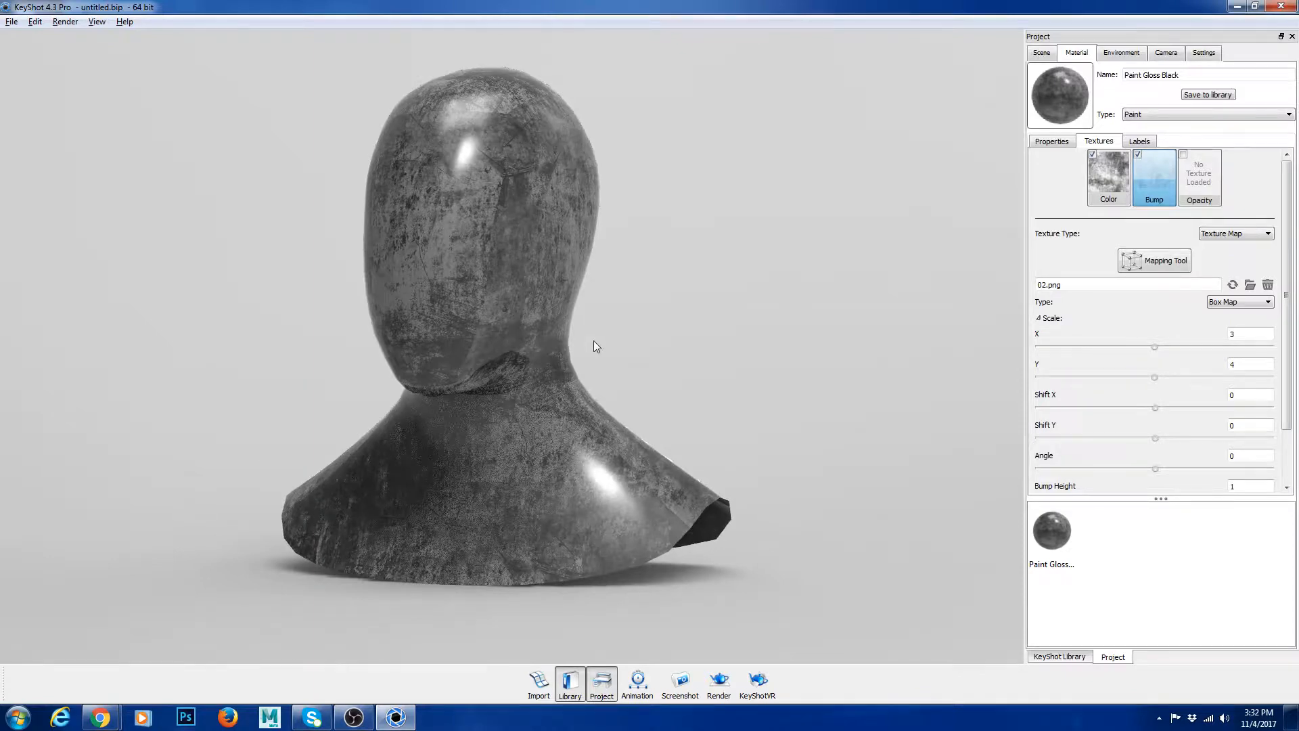
pyautogui.moveTo(594, 339); pyautogui.dragTo(590, 366)
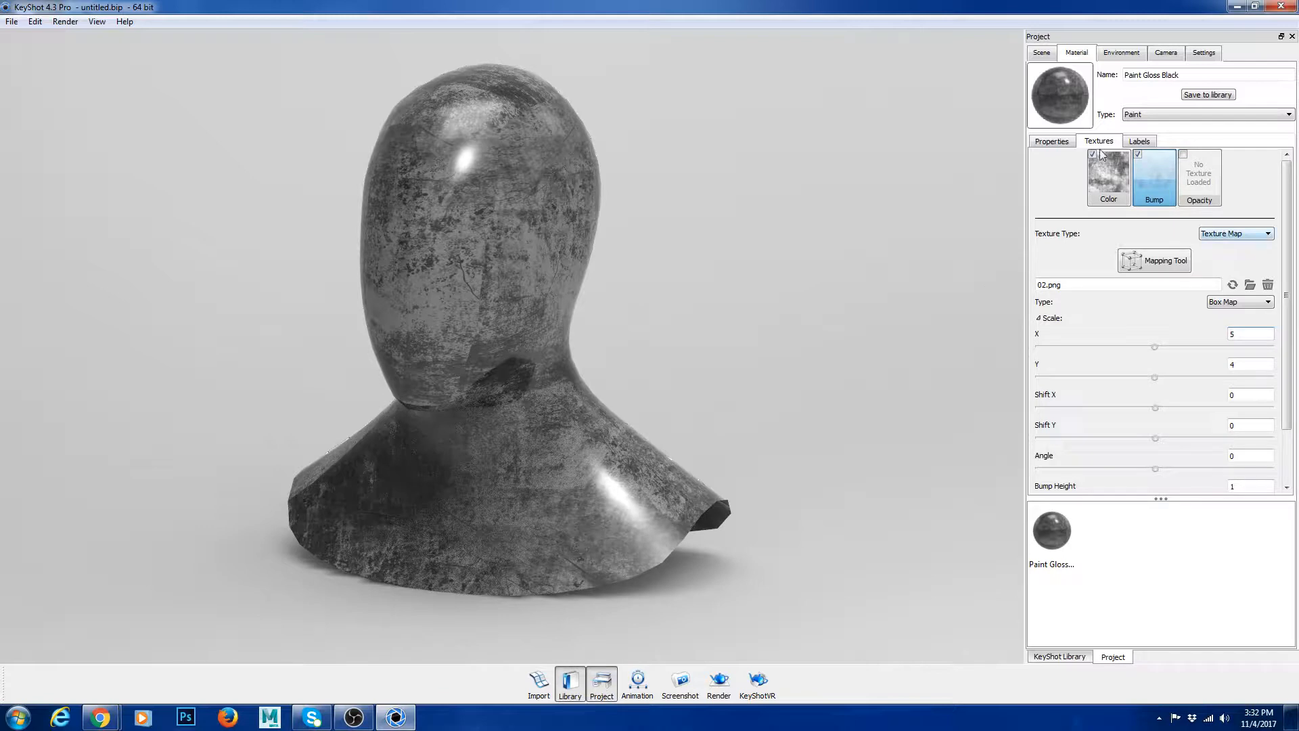
# Step: Set the bump texture's height to 5 and examine the surface relief up close
pyautogui.click(1158, 172)
pyautogui.moveTo(1161, 498); pyautogui.dragTo(1161, 559)
pyautogui.moveTo(1180, 500); pyautogui.dragTo(1205, 487)
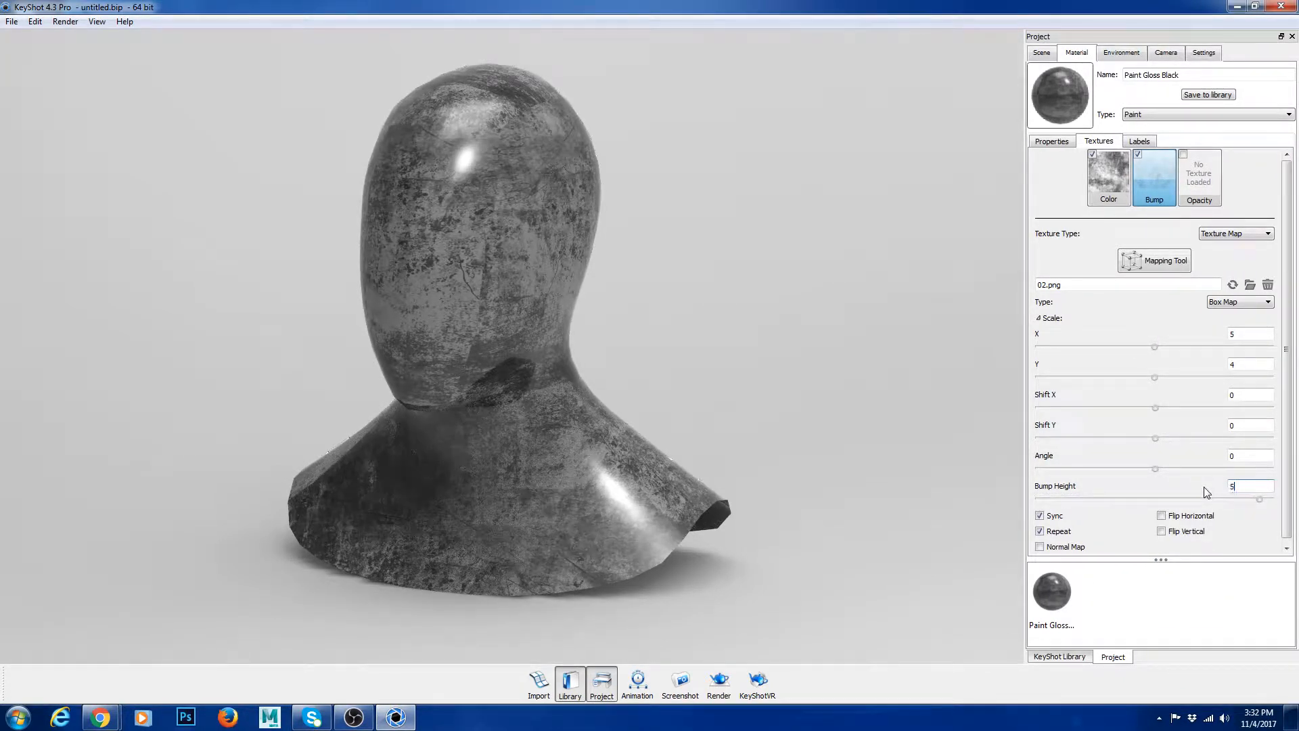
pyautogui.write('5')
pyautogui.press('Tab')
pyautogui.scroll(1, 508, 147)
pyautogui.scroll(-8, 517, 119)
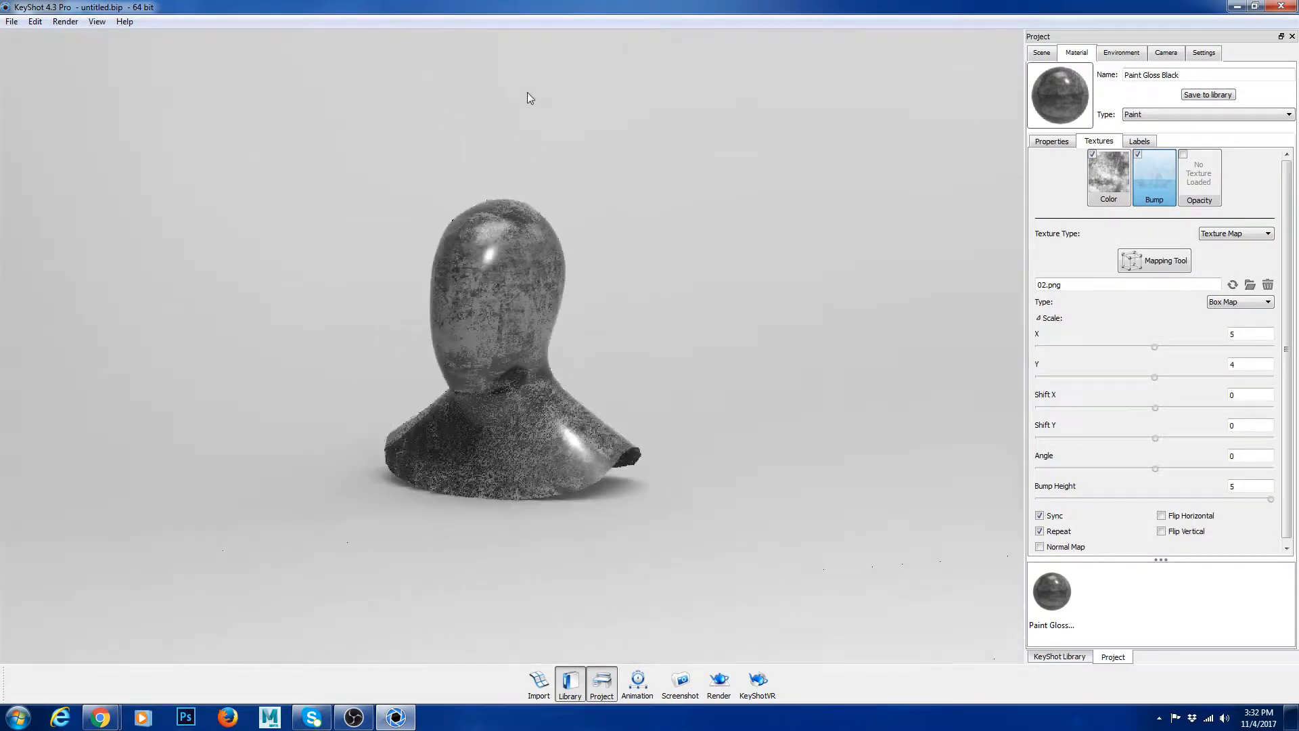
pyautogui.scroll(8, 534, 136)
pyautogui.scroll(5, 494, 91)
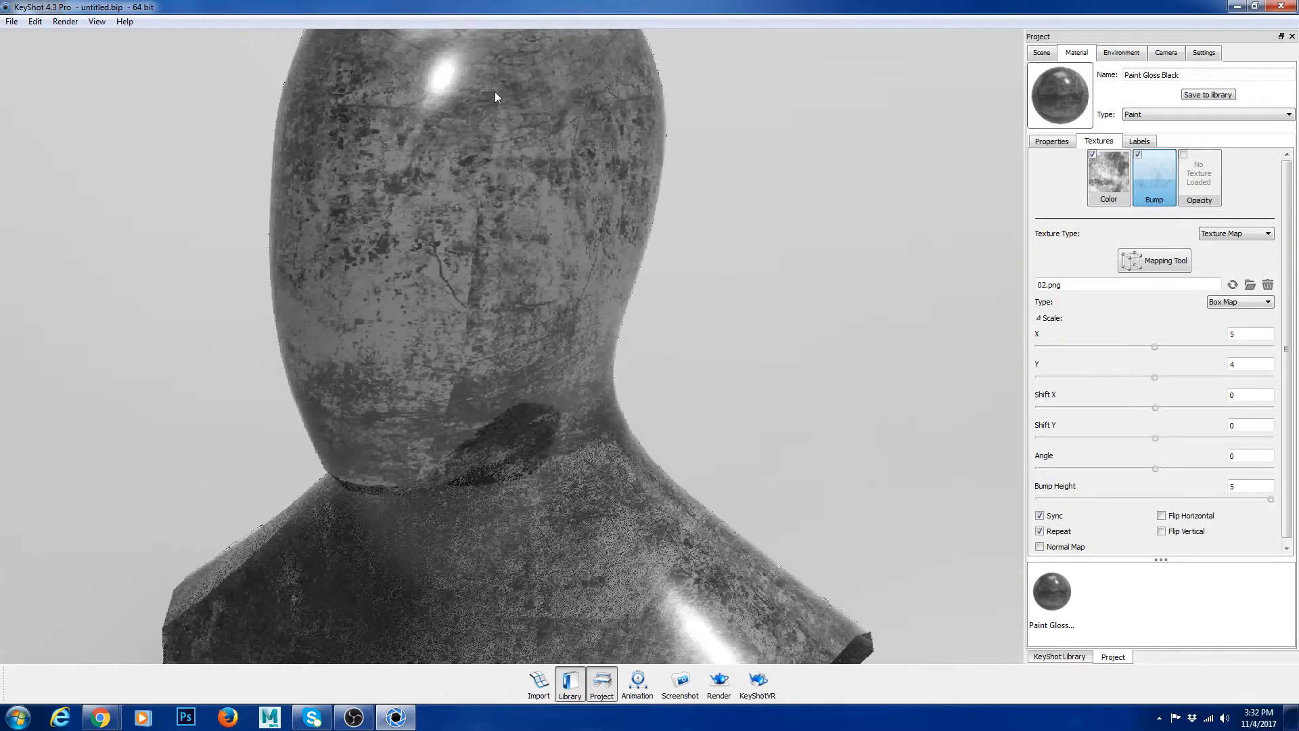
# Step: Toggle the bump texture off and on for comparison, and replace its image with 05.jpg
pyautogui.click(1138, 155)
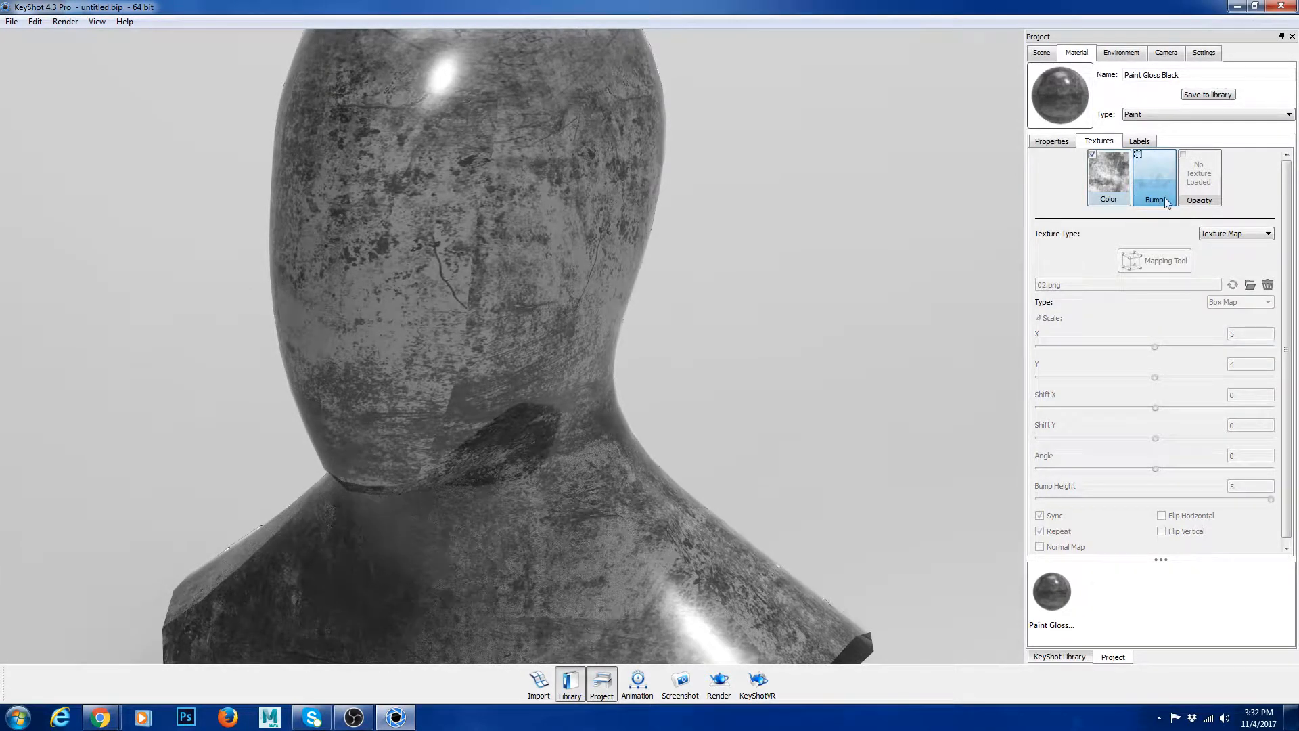
pyautogui.click(1137, 155)
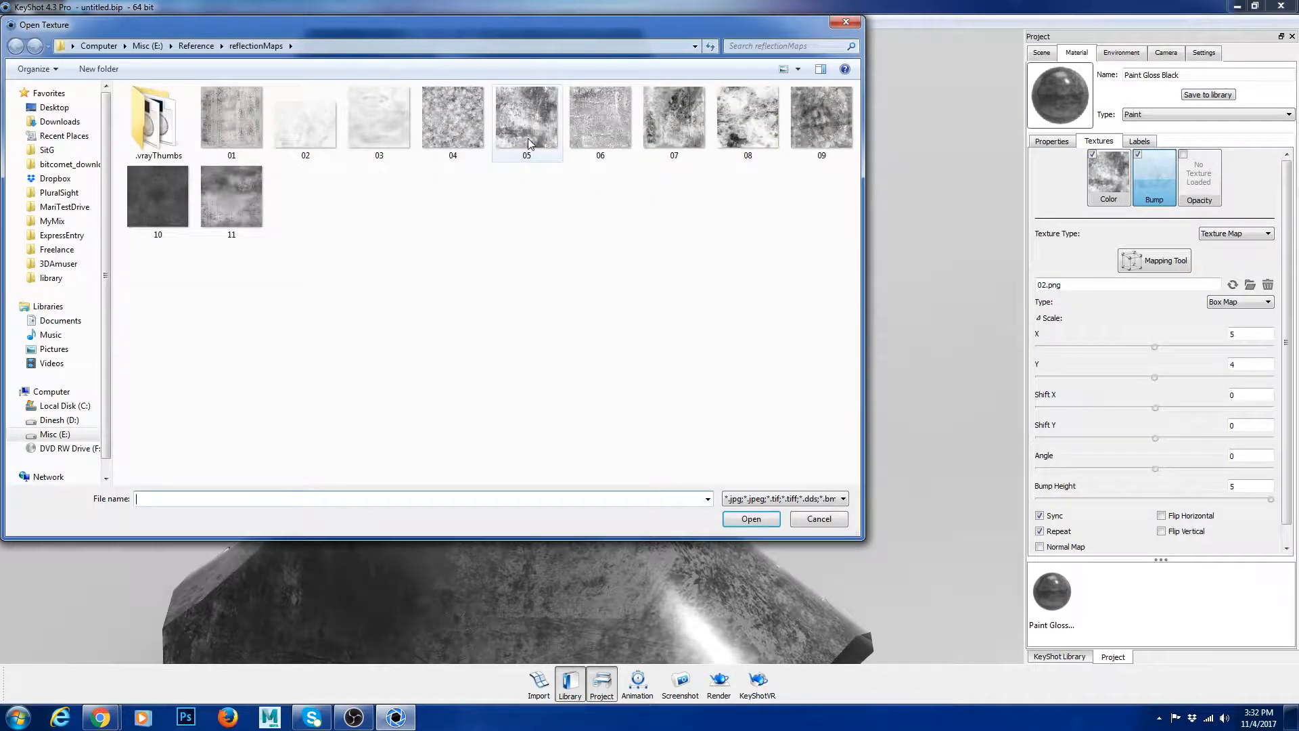
pyautogui.doubleClick(528, 138)
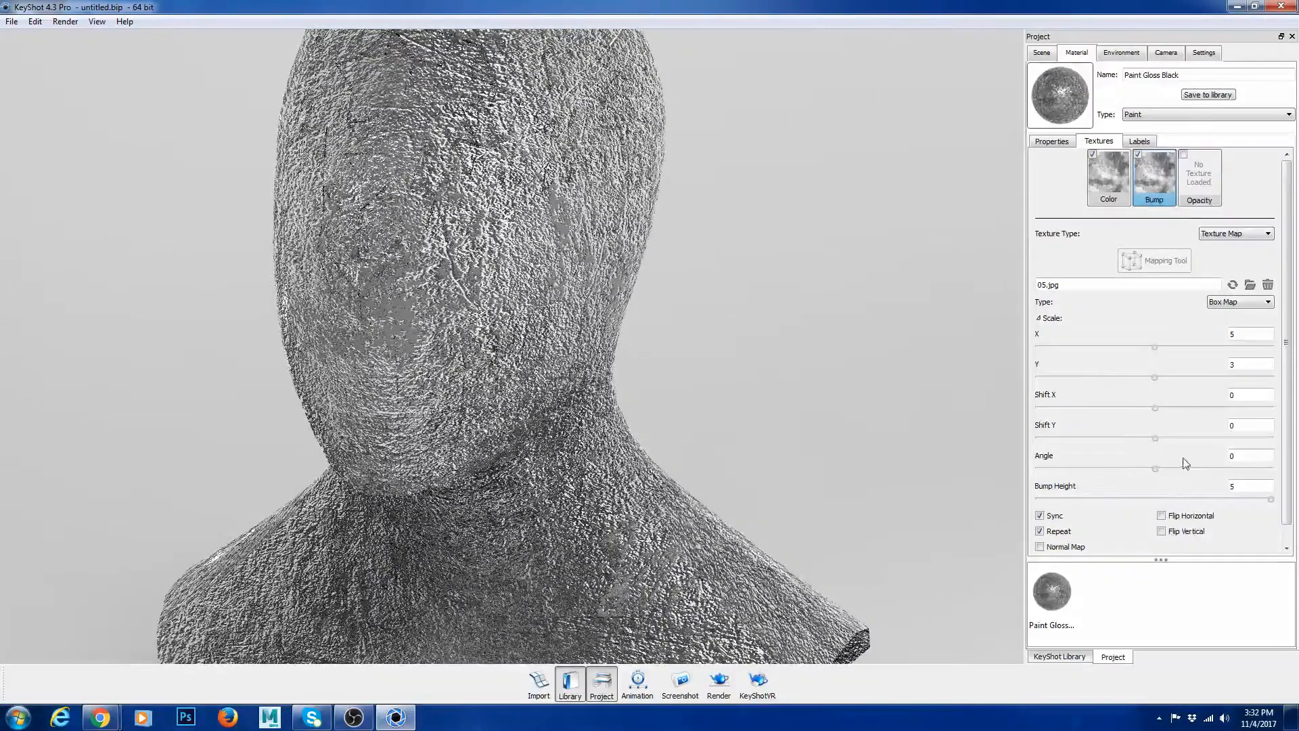
# Step: Reduce the bump height first to 1 and finally to 0.1, and check the whole bust
pyautogui.doubleClick(1233, 486)
pyautogui.write('1')
pyautogui.press('Tab')
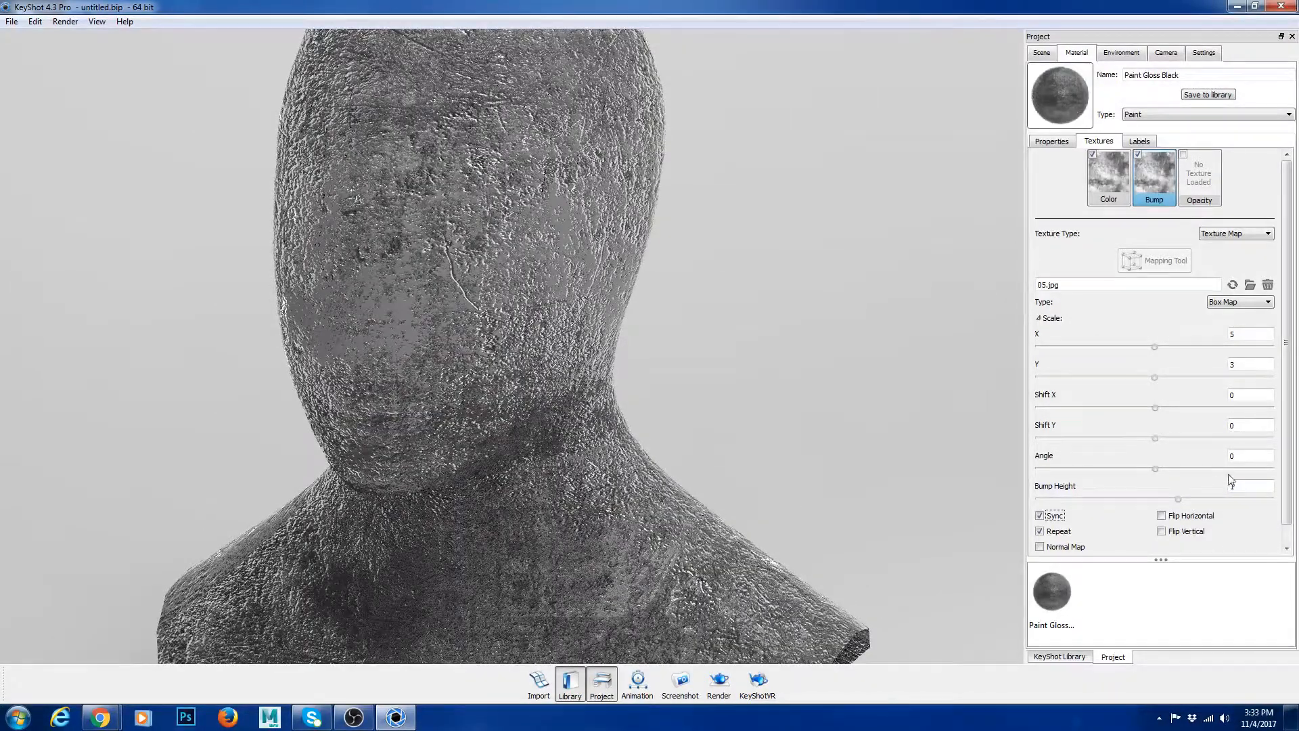
pyautogui.doubleClick(1217, 487)
pyautogui.press('Tab')
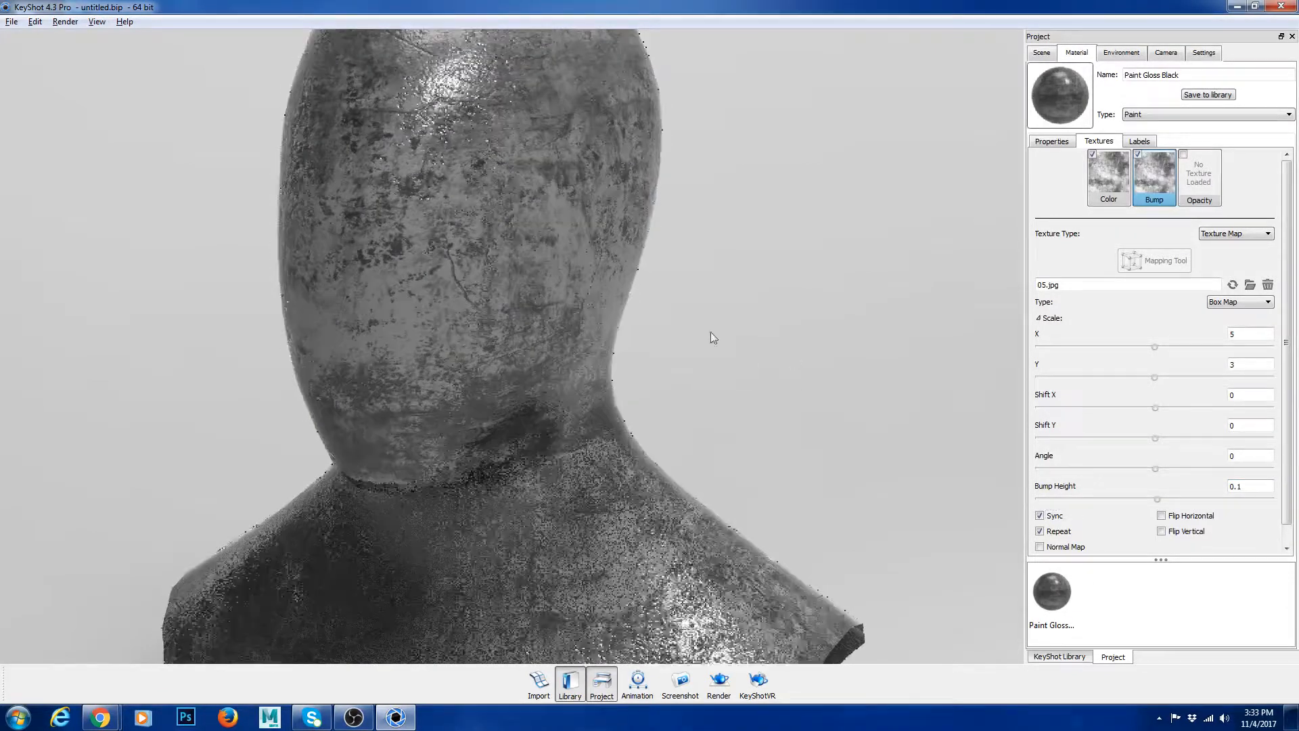
pyautogui.scroll(-6, 710, 332)
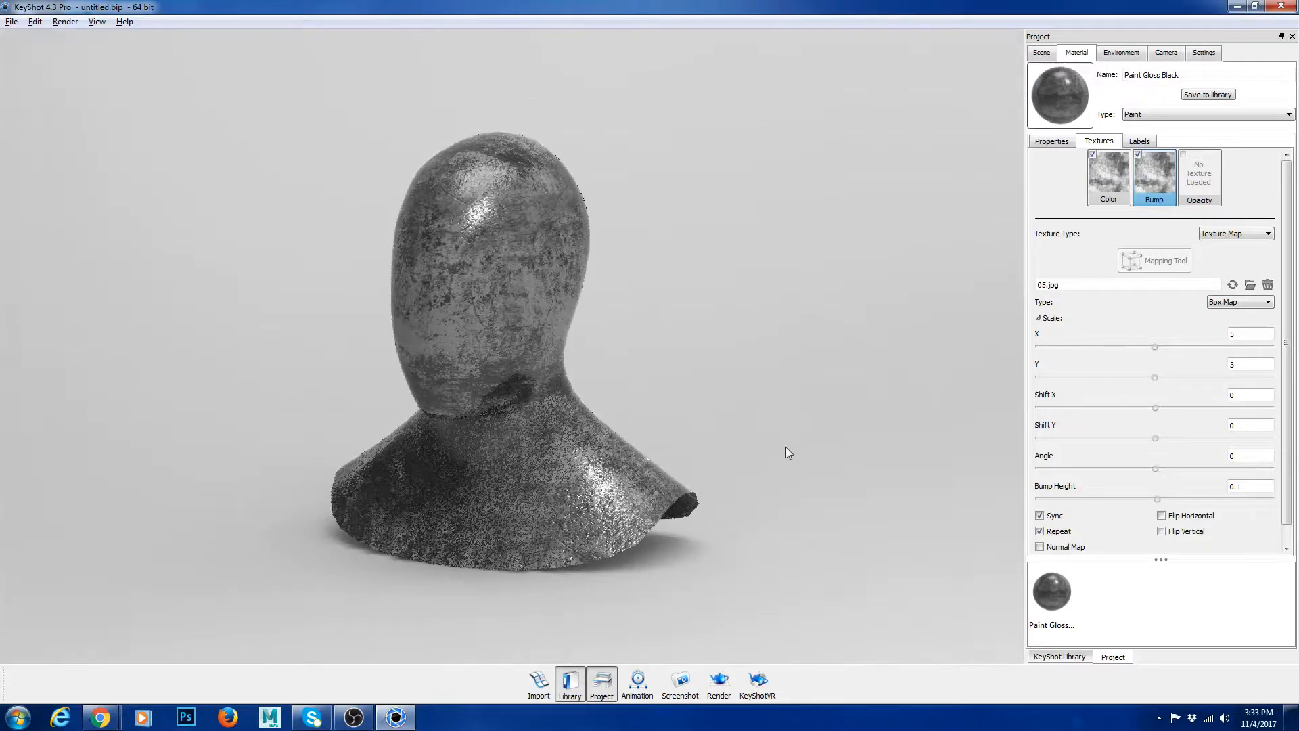
pyautogui.scroll(2, 785, 447)
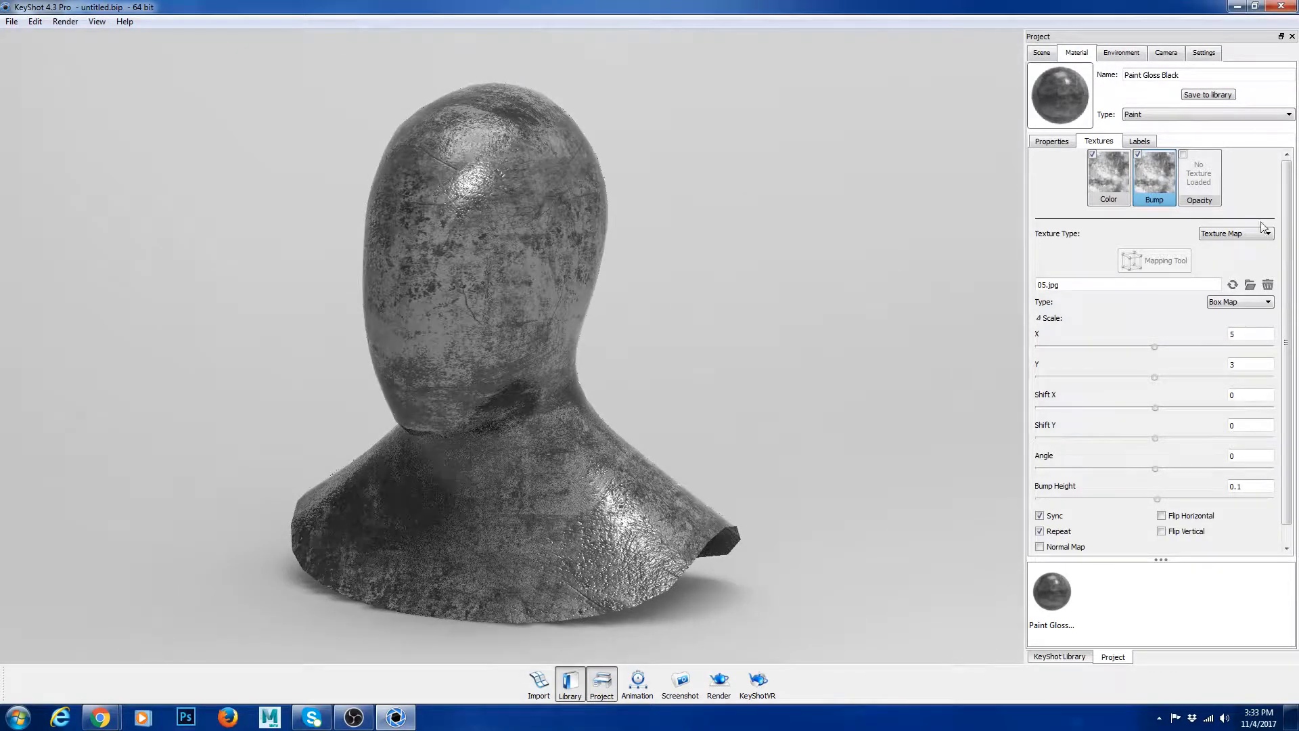
# Step: Load 08.jpg as the opacity texture and inspect the bust's transparency from the side and front
pyautogui.click(1185, 156)
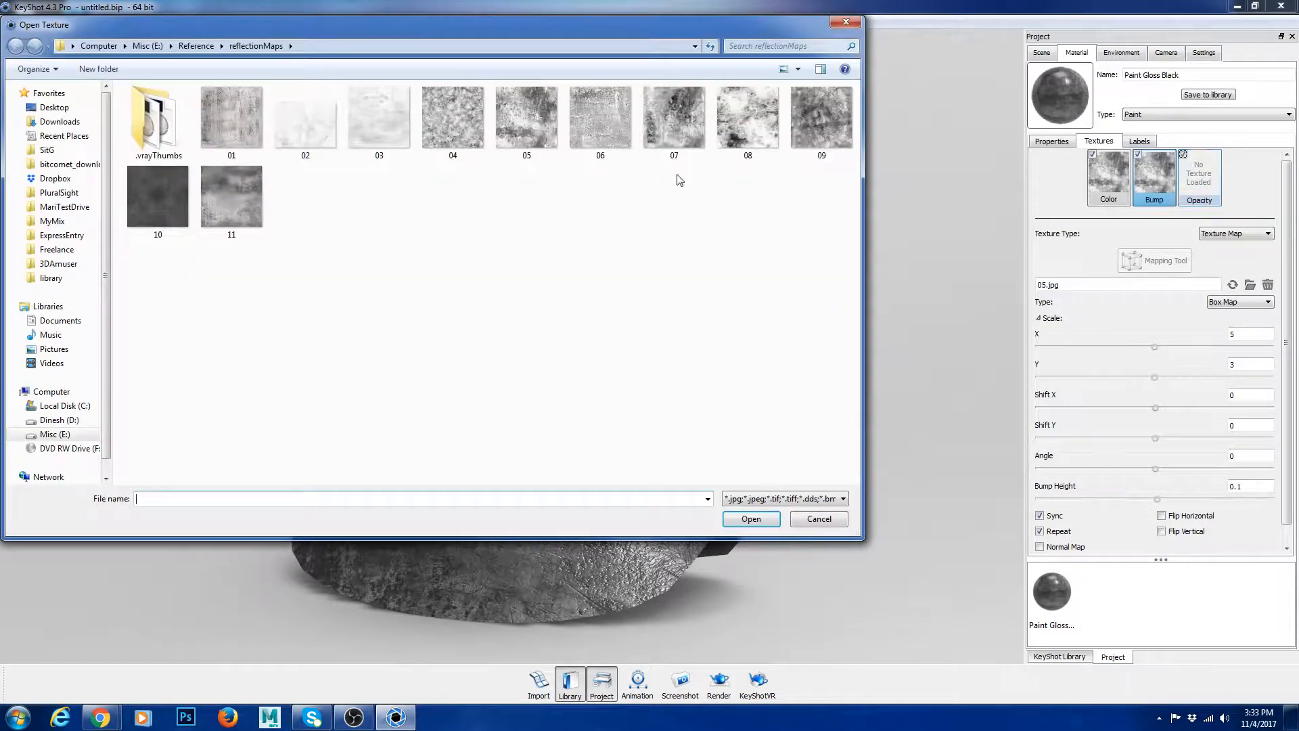
pyautogui.click(723, 147)
pyautogui.doubleClick(721, 144)
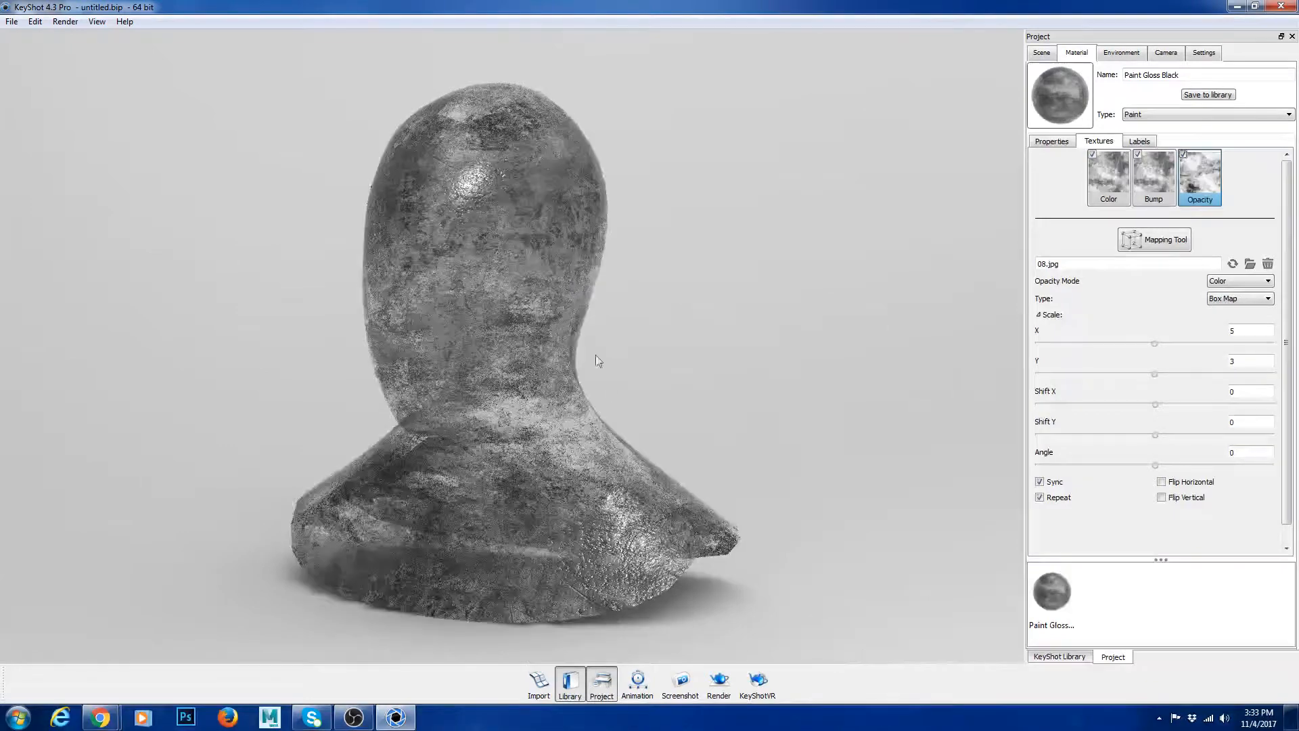
pyautogui.moveTo(652, 398); pyautogui.dragTo(506, 386)
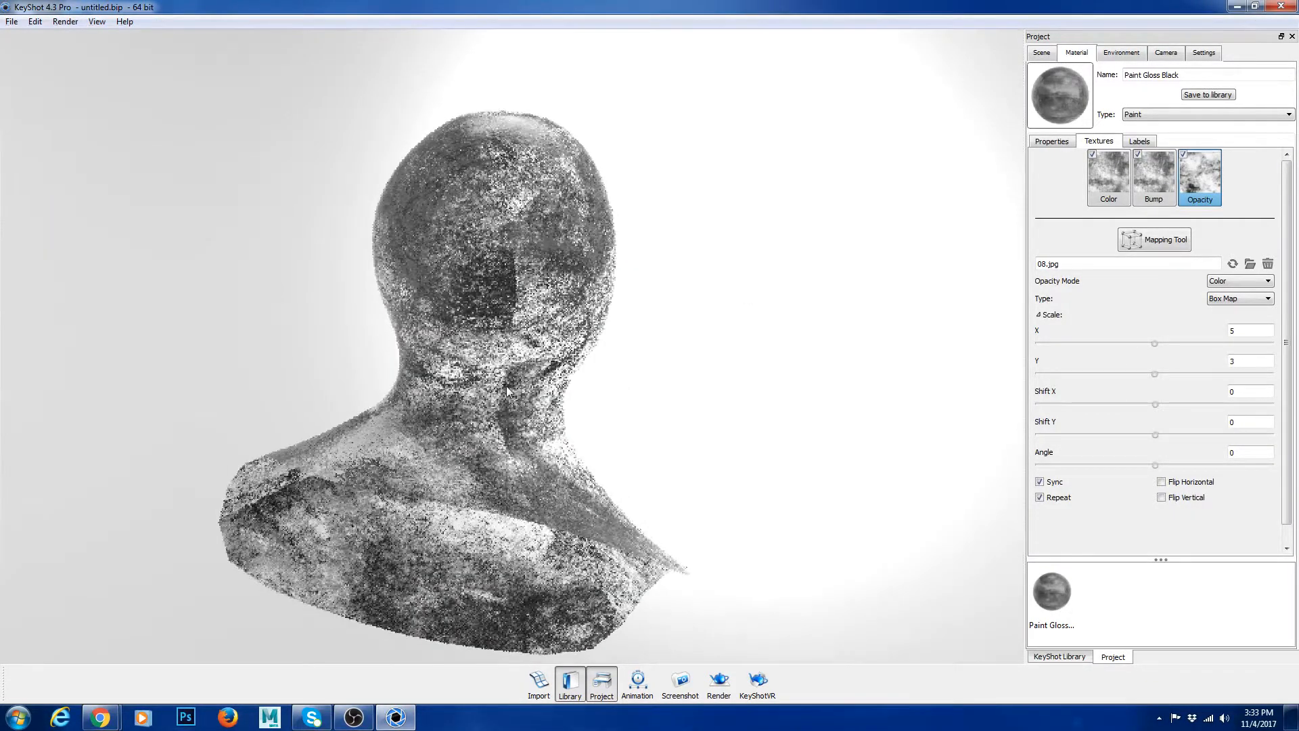
pyautogui.moveTo(369, 433); pyautogui.dragTo(404, 478)
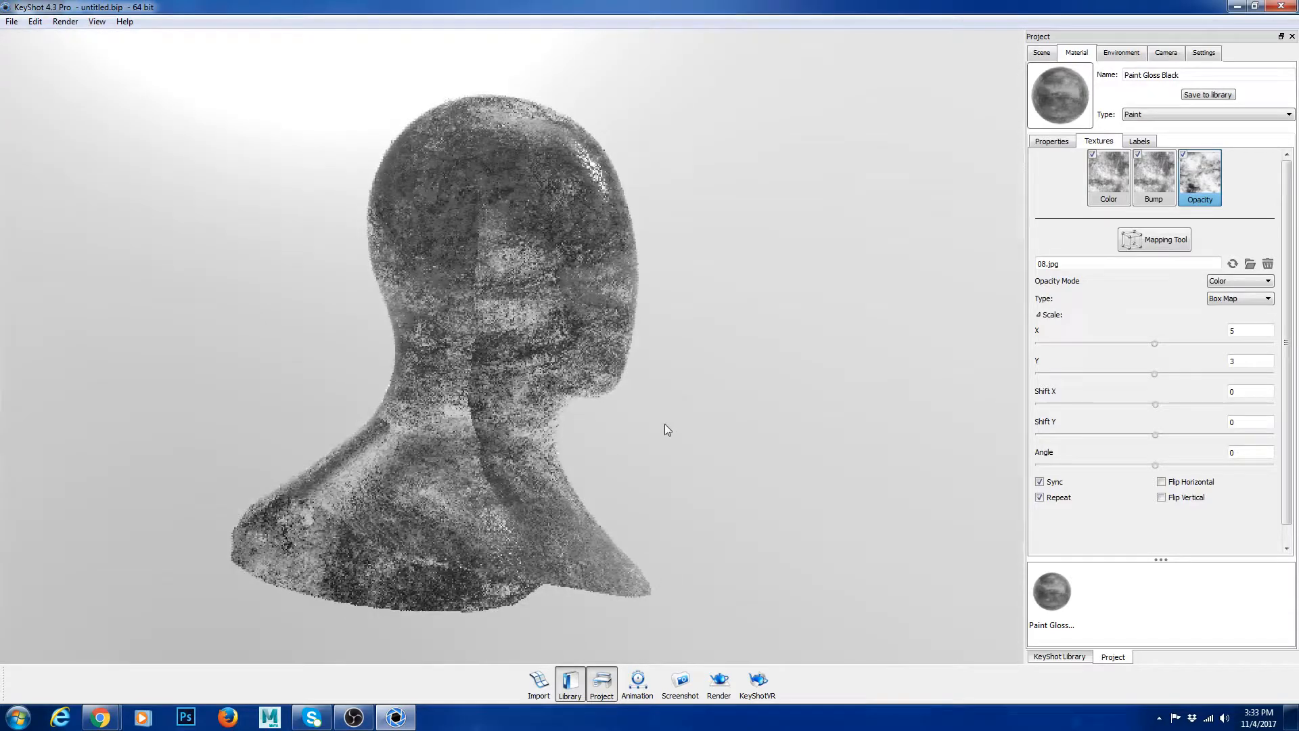
pyautogui.moveTo(583, 449)
pyautogui.mouseDown()
pyautogui.moveTo(291, 464)
pyautogui.moveTo(626, 477)
pyautogui.moveTo(586, 536)
pyautogui.moveTo(582, 460)
pyautogui.mouseUp()
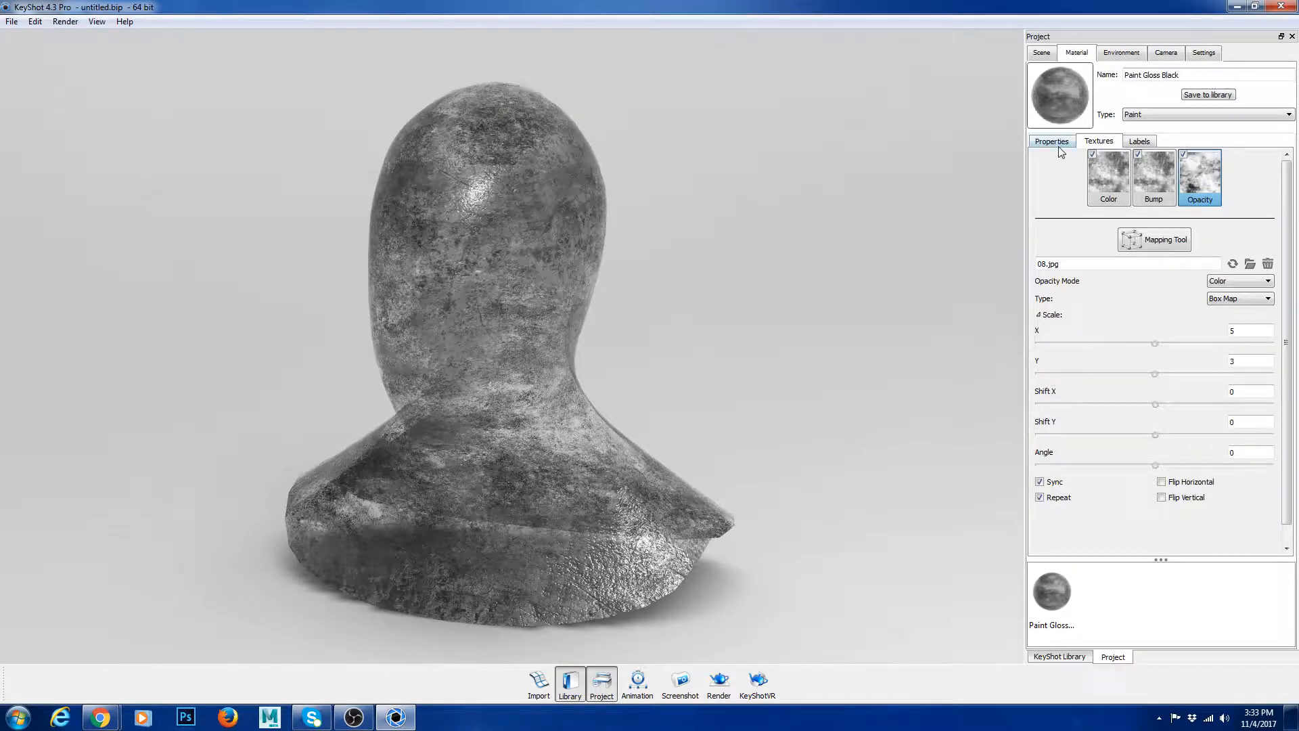
# Step: Look over the material's label settings and enable blending the color texture with red
pyautogui.click(1139, 142)
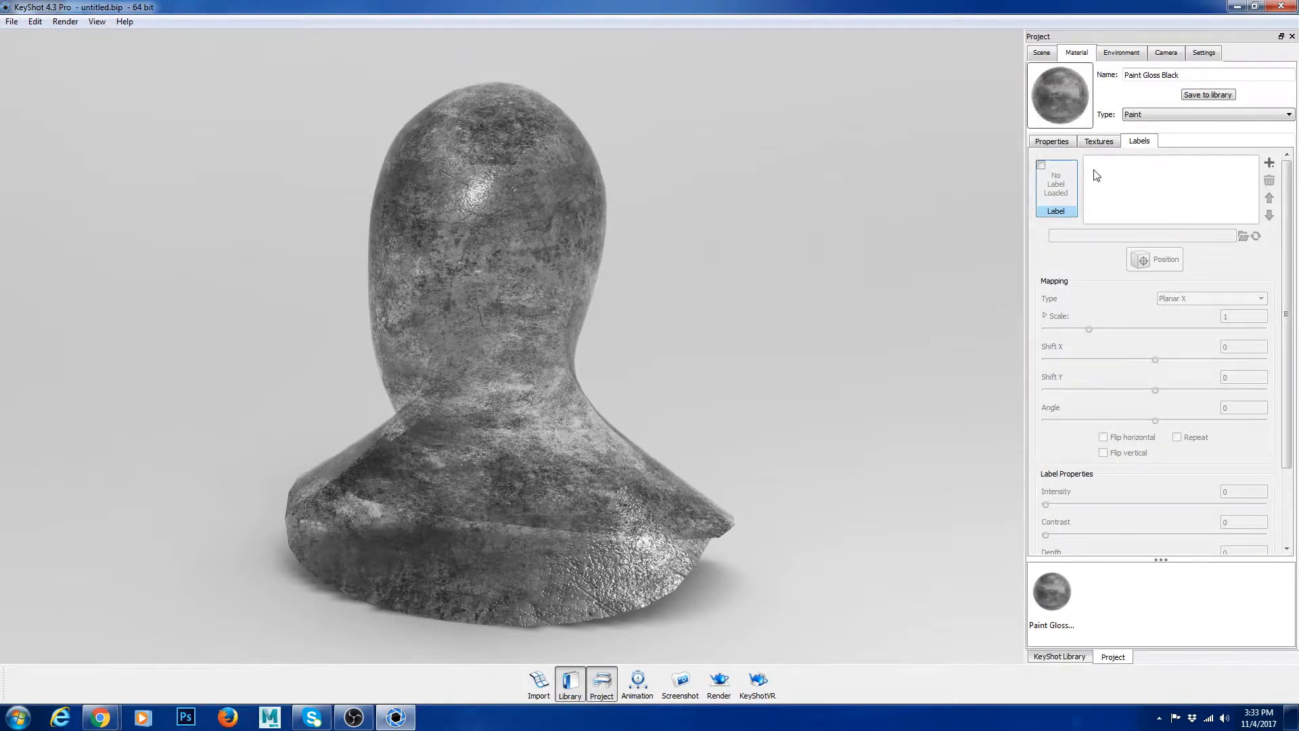
pyautogui.click(1102, 142)
pyautogui.click(1056, 142)
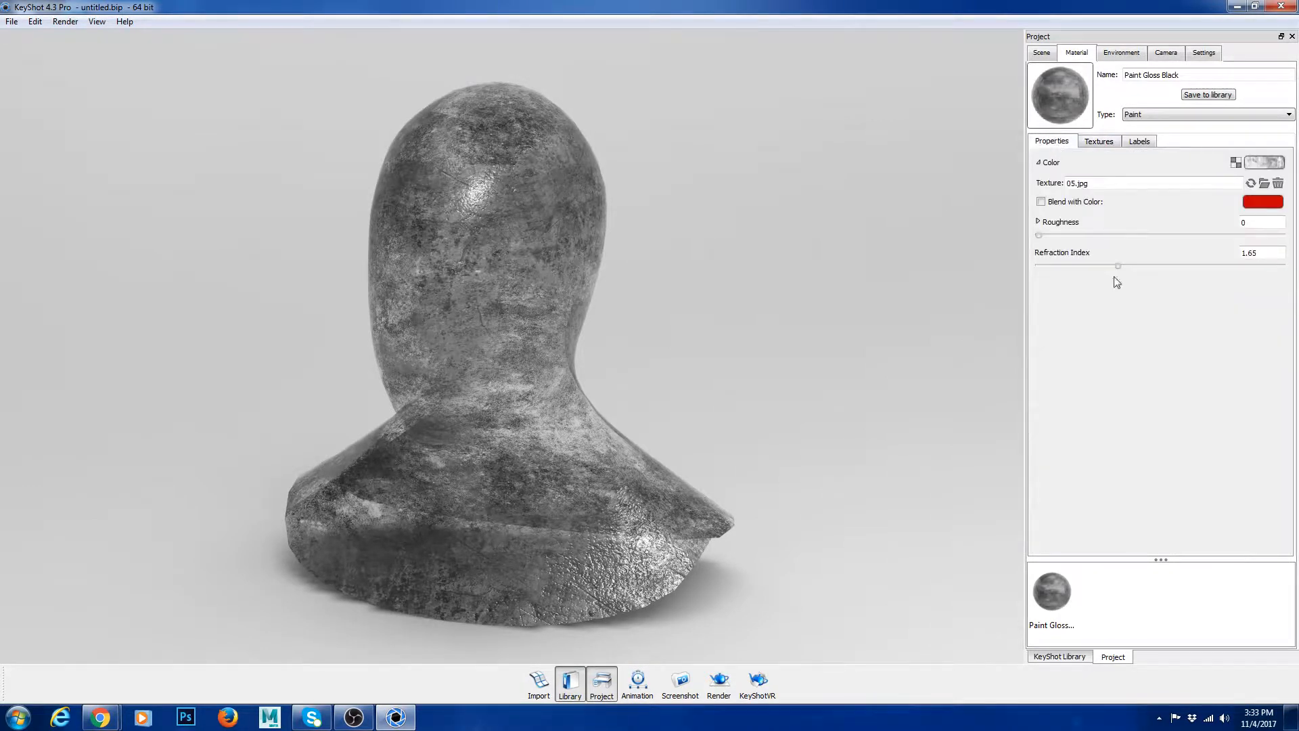
pyautogui.click(1100, 142)
pyautogui.click(1053, 142)
pyautogui.click(1045, 202)
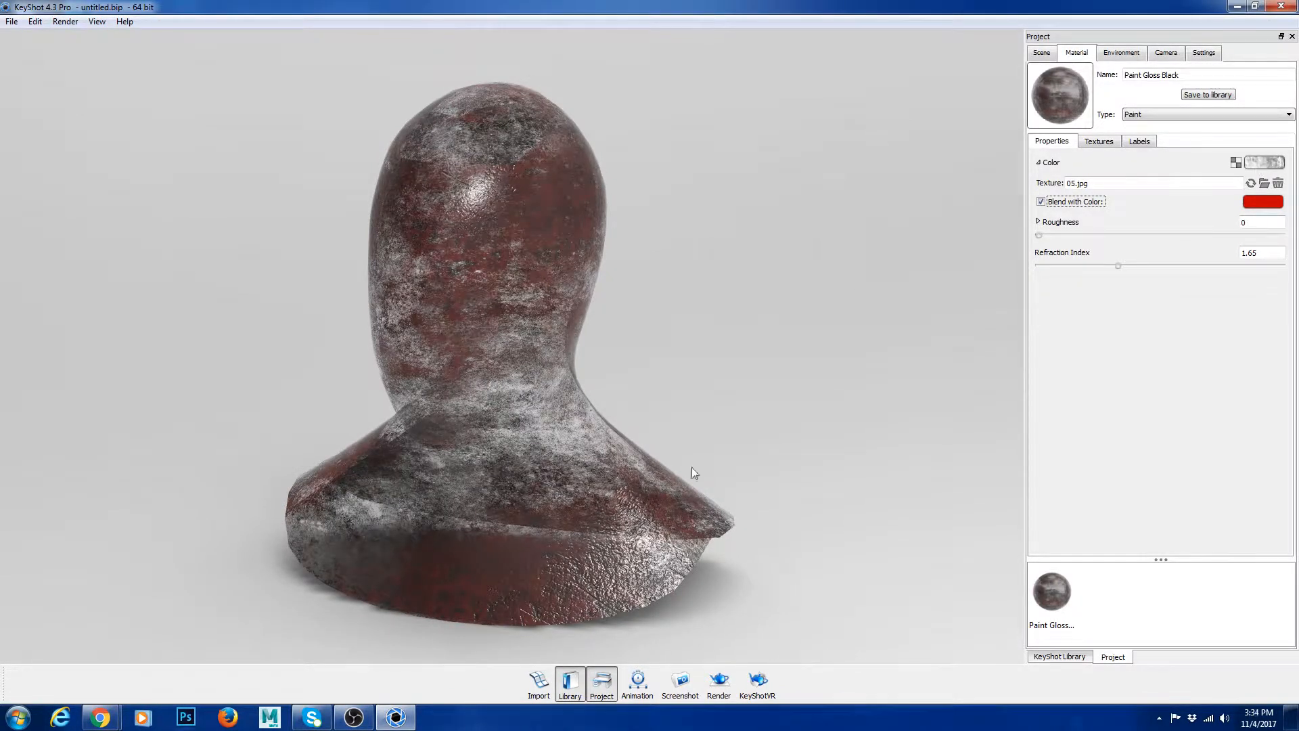
# Step: Disable the opacity texture and orbit around the bust to inspect the red-blended bump material
pyautogui.click(1112, 142)
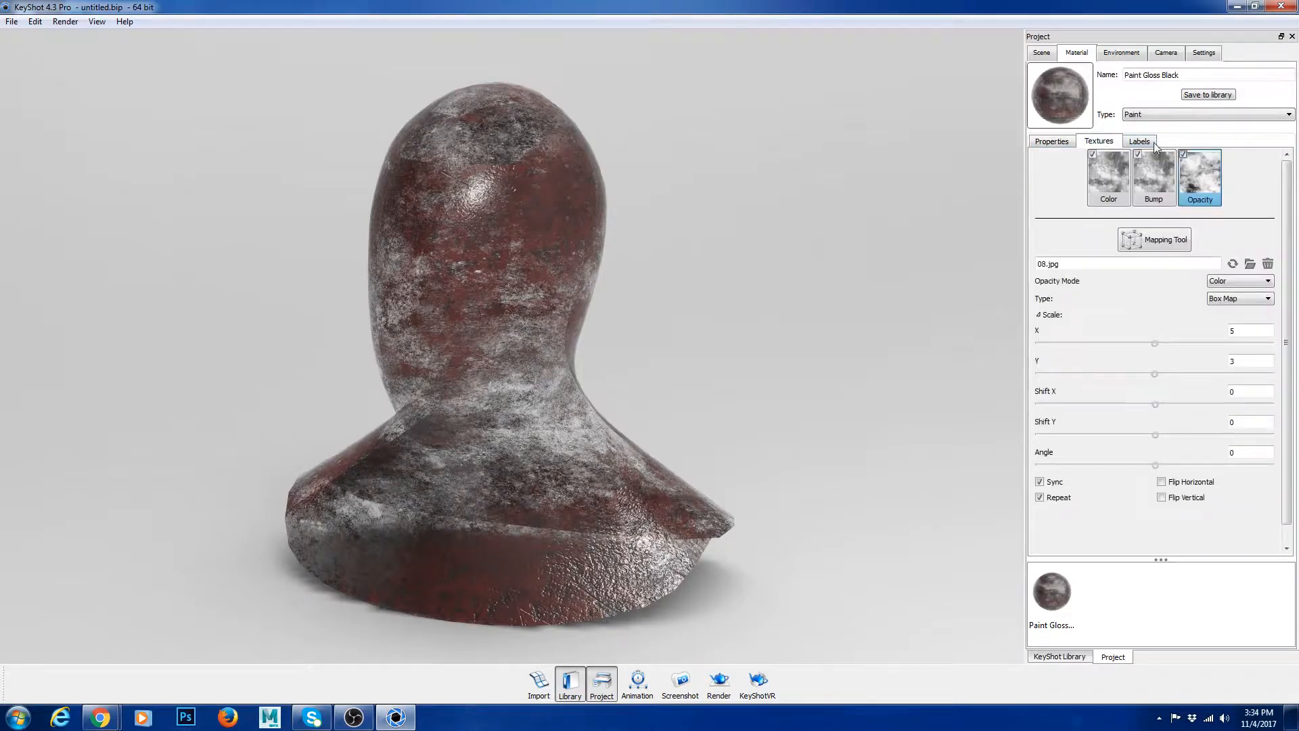
pyautogui.click(1183, 155)
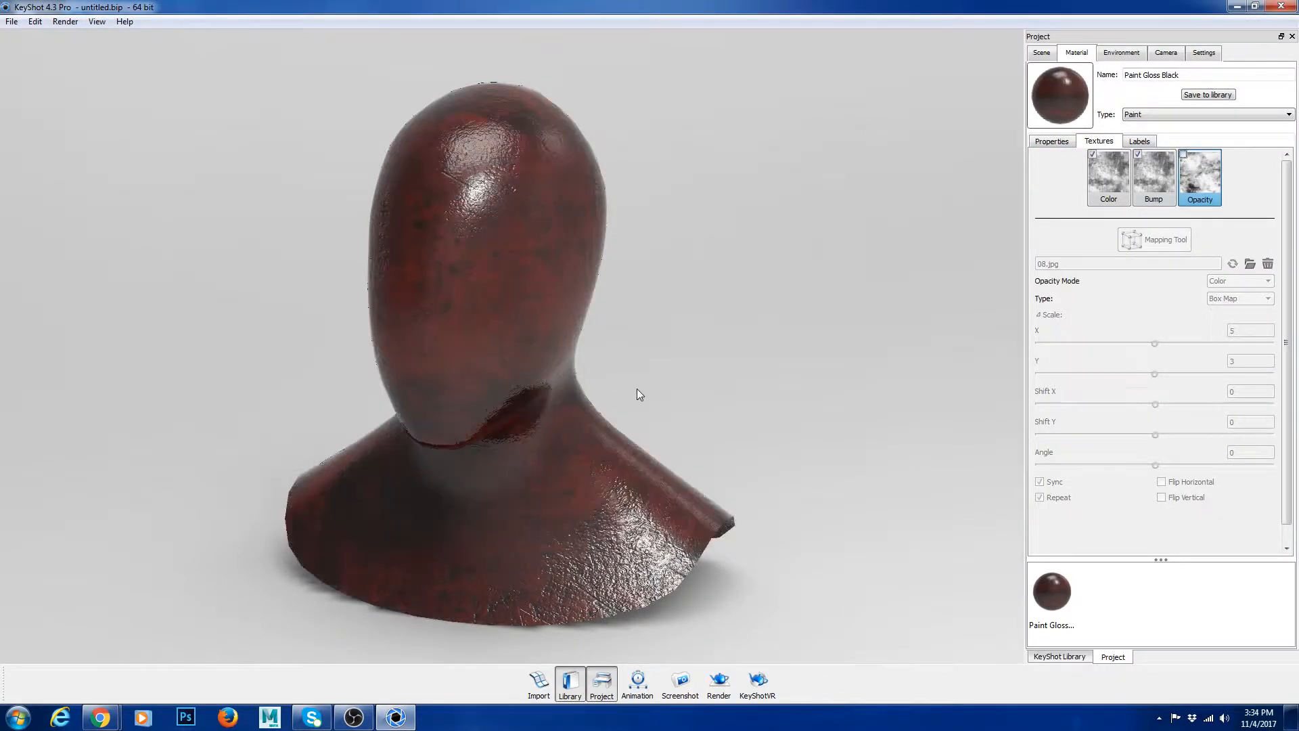
pyautogui.moveTo(632, 331); pyautogui.dragTo(513, 453)
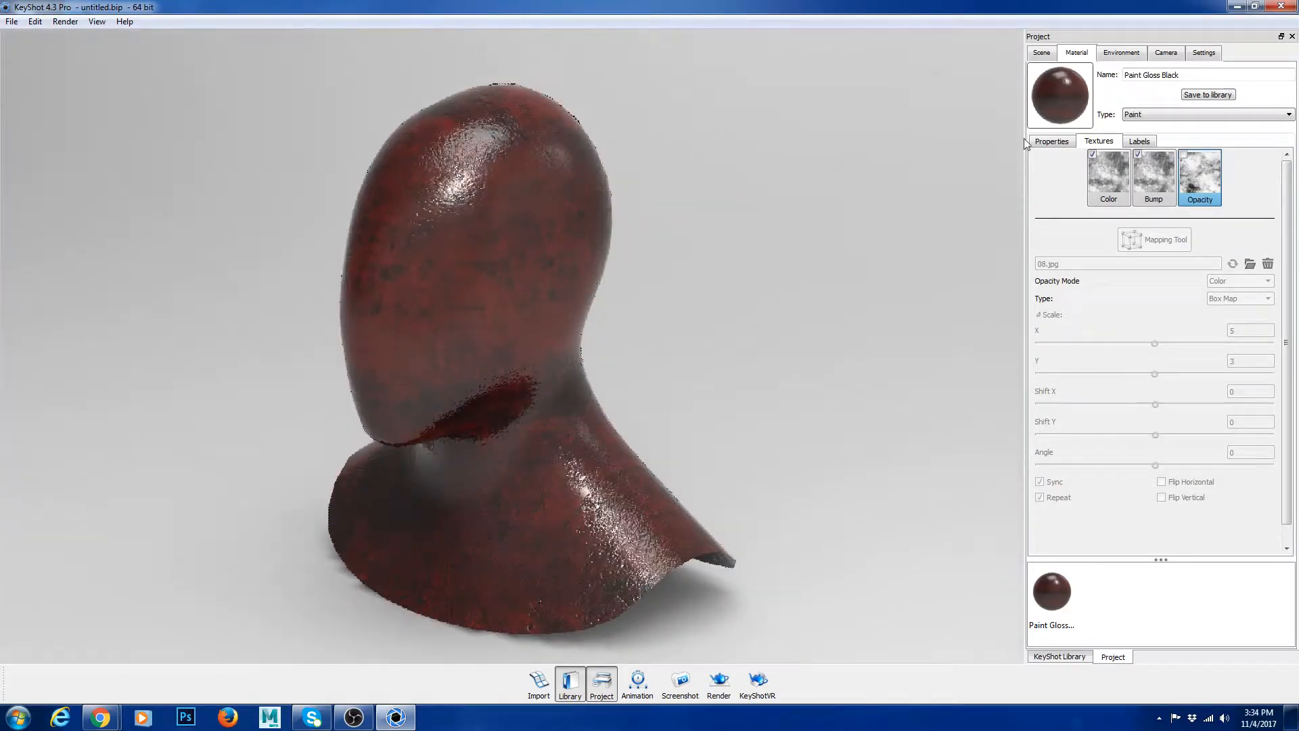
# Step: Apply the Paint Gloss Lime Green material from the library to the bust
pyautogui.click(1051, 141)
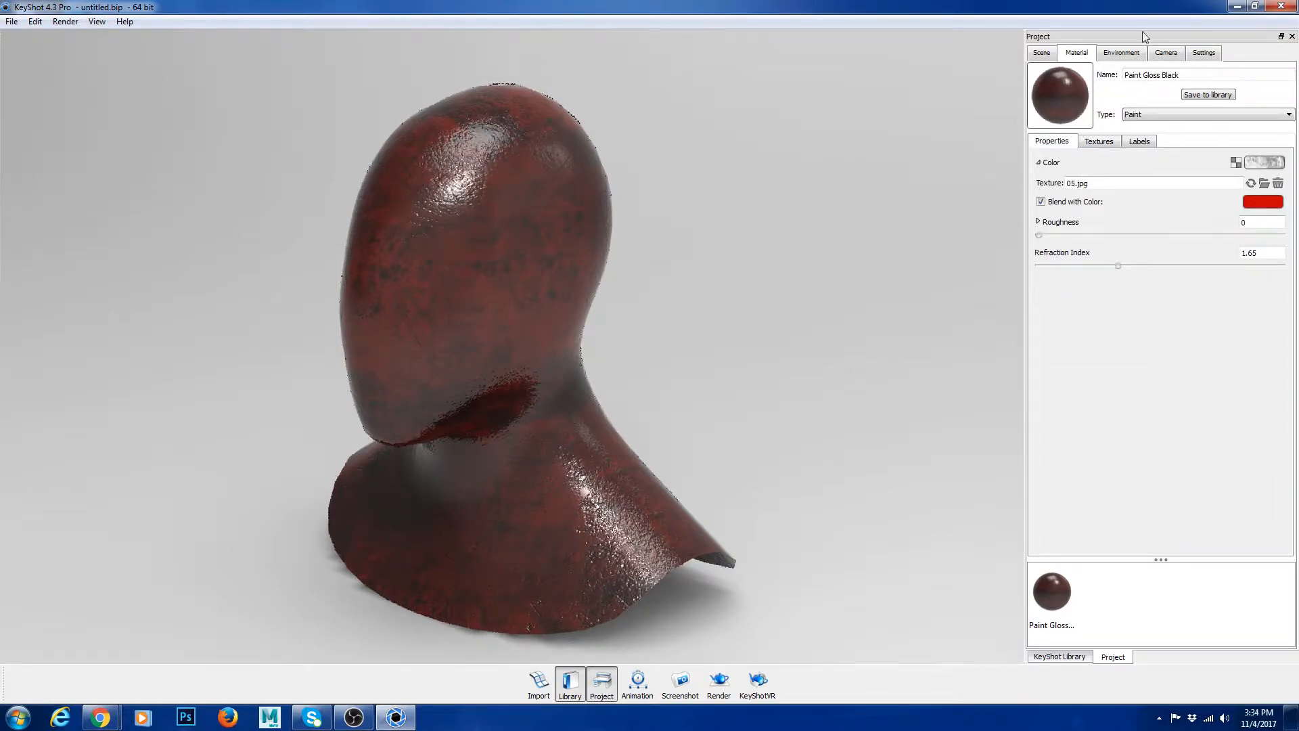
pyautogui.click(1045, 54)
pyautogui.click(1079, 54)
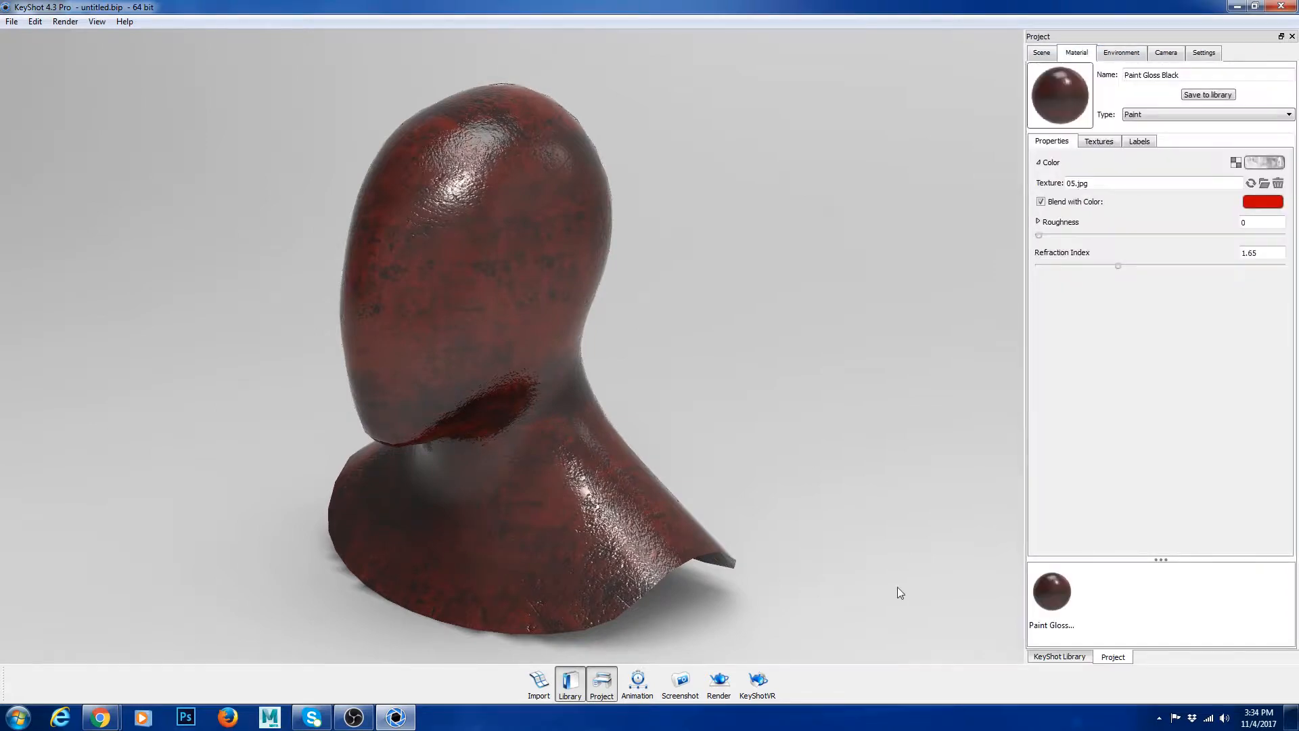
pyautogui.click(1059, 656)
pyautogui.moveTo(1146, 462); pyautogui.dragTo(509, 203)
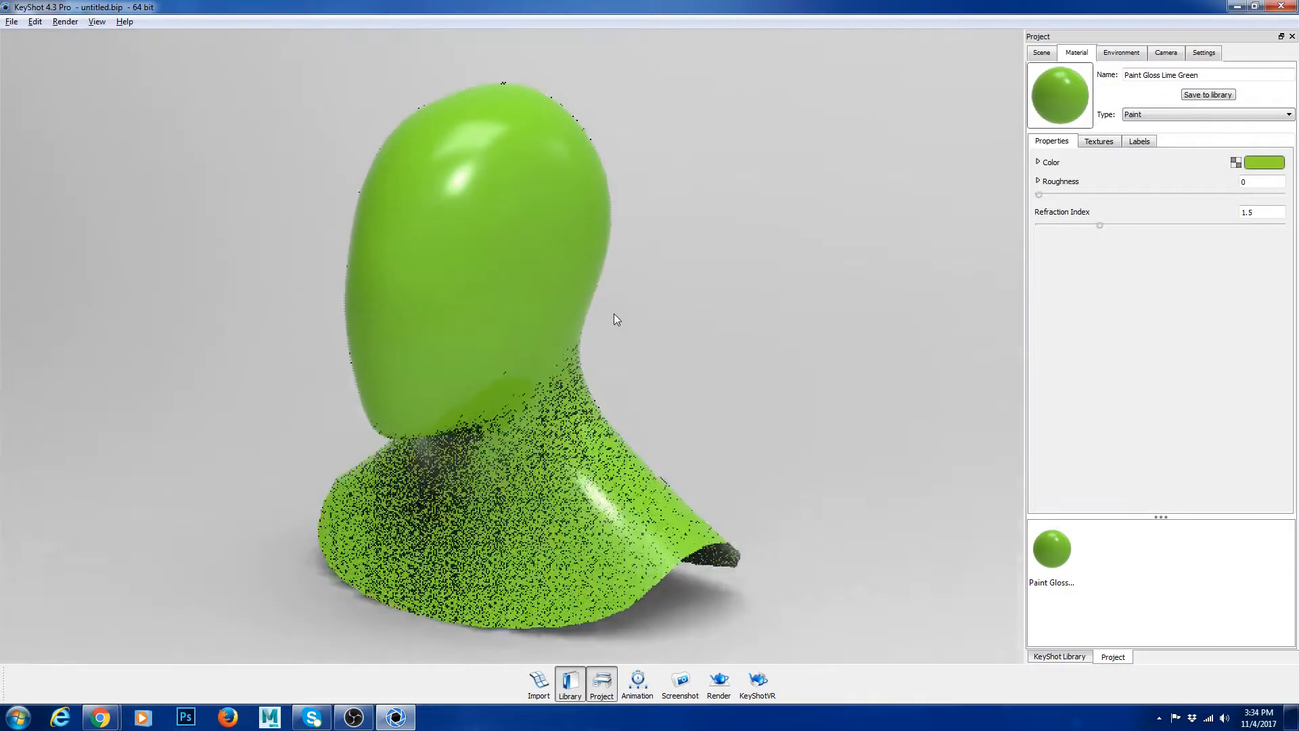
# Step: Look over the lime green paint's texture slots and properties, along with the scene's parts and assigned materials
pyautogui.click(1112, 143)
pyautogui.click(1122, 52)
pyautogui.click(1041, 53)
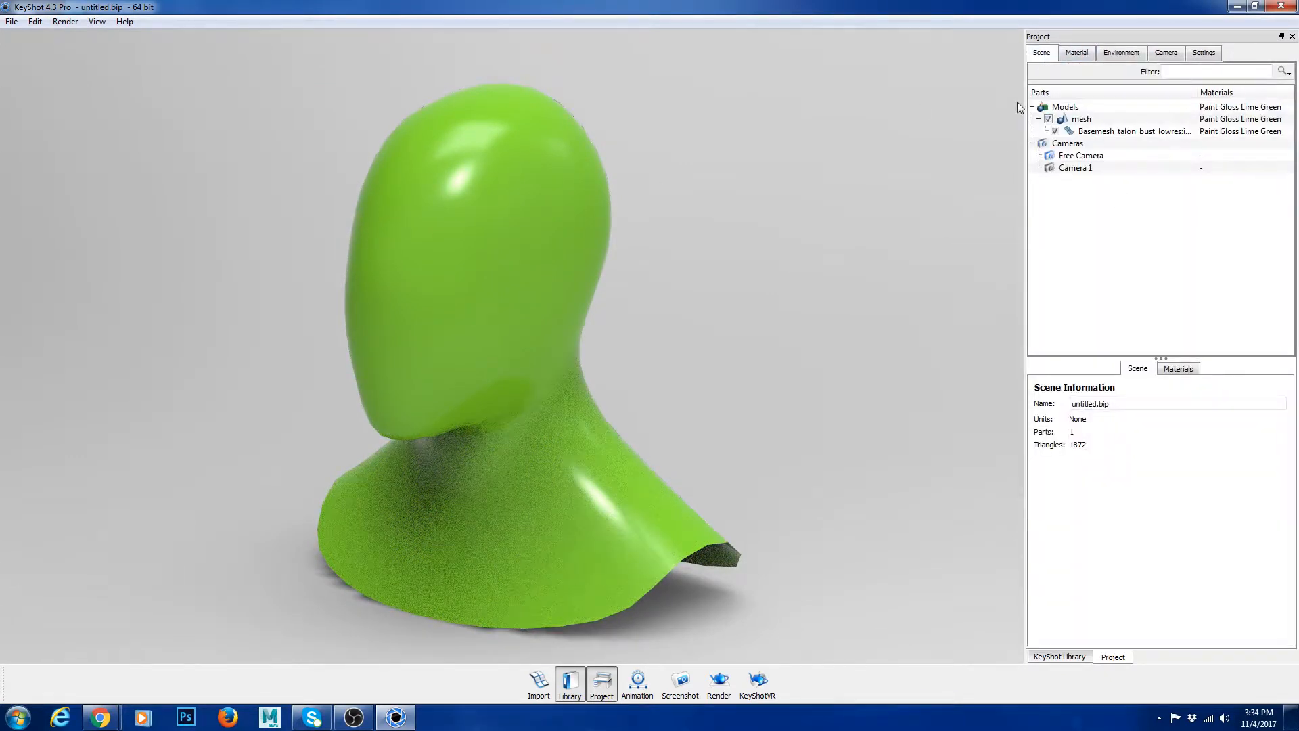
pyautogui.click(1086, 53)
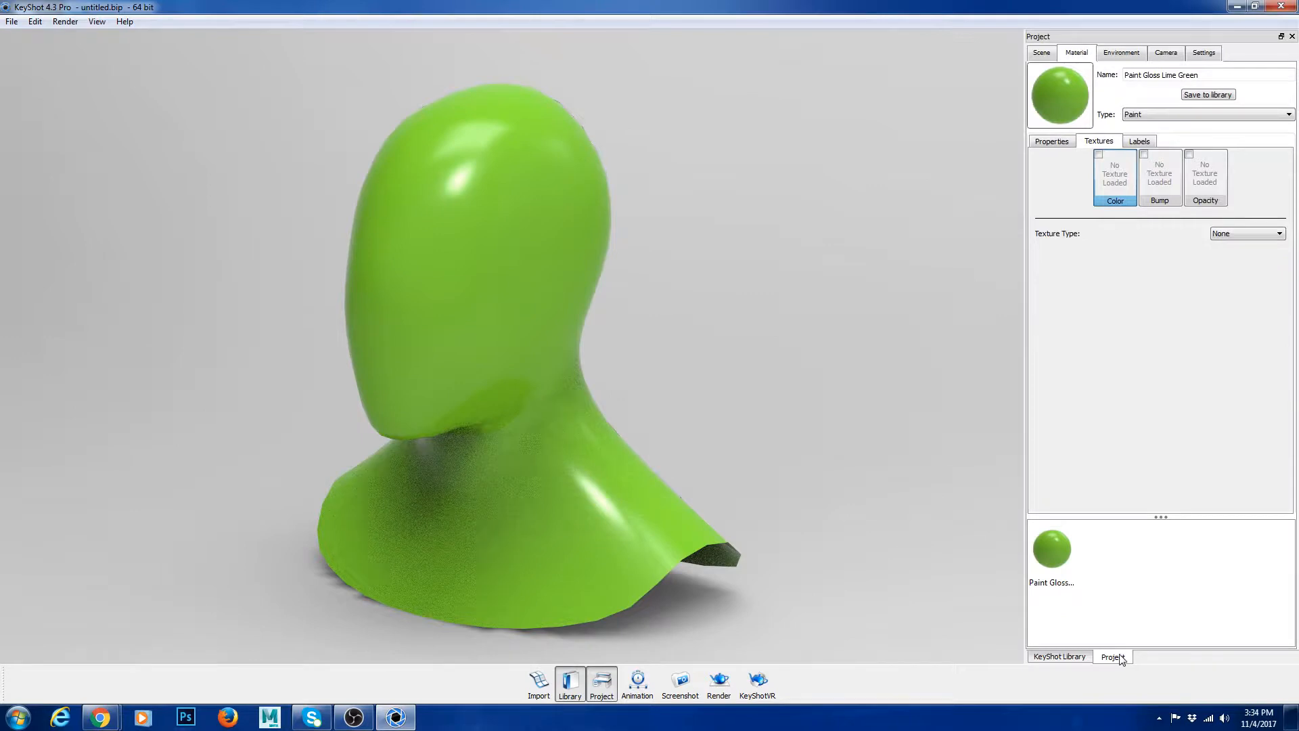
pyautogui.click(1051, 141)
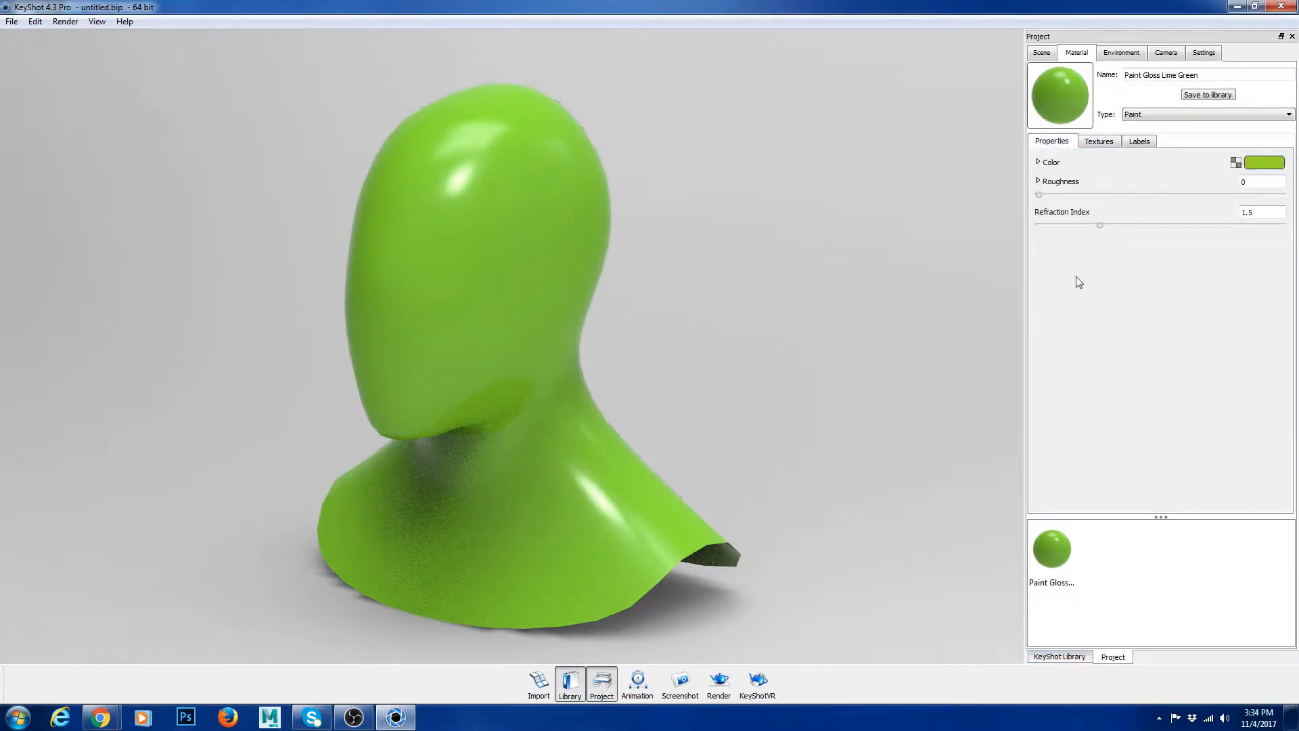
pyautogui.click(1103, 139)
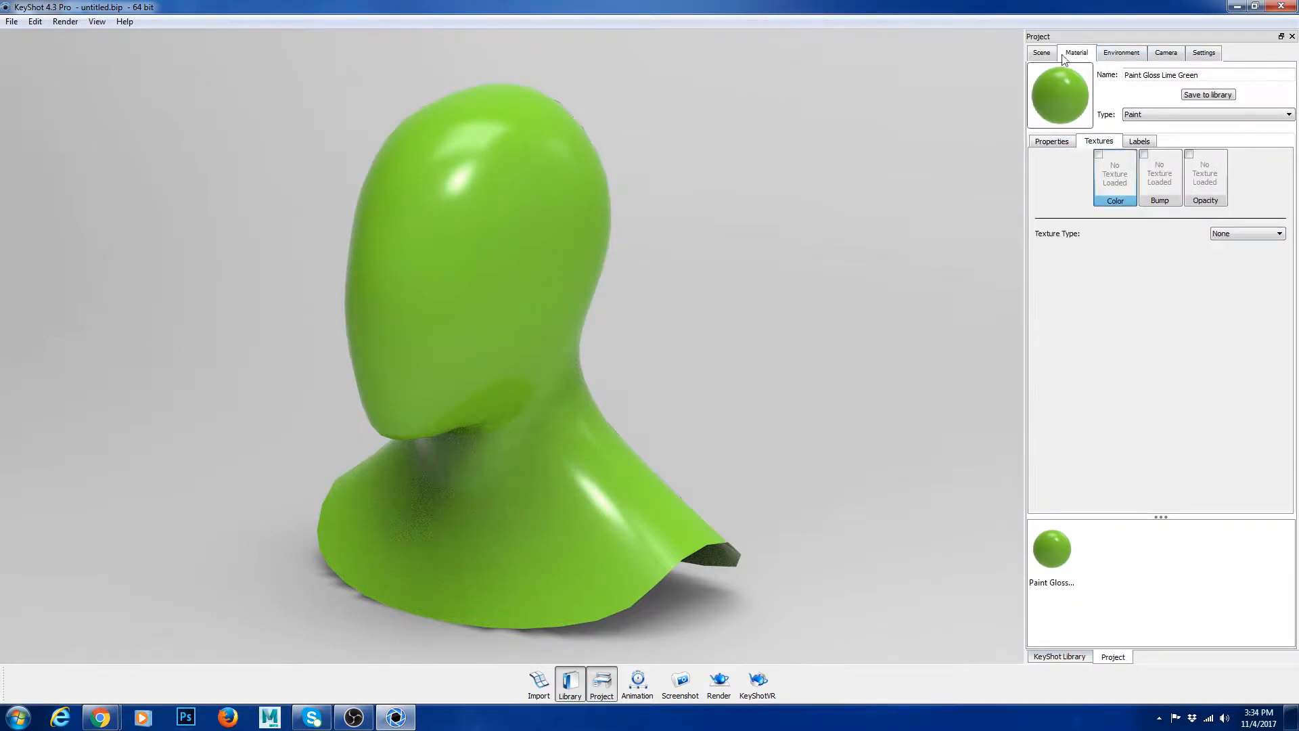
# Step: Apply the Aluminum Brushed material from the library's aluminum category to the bust
pyautogui.click(1085, 656)
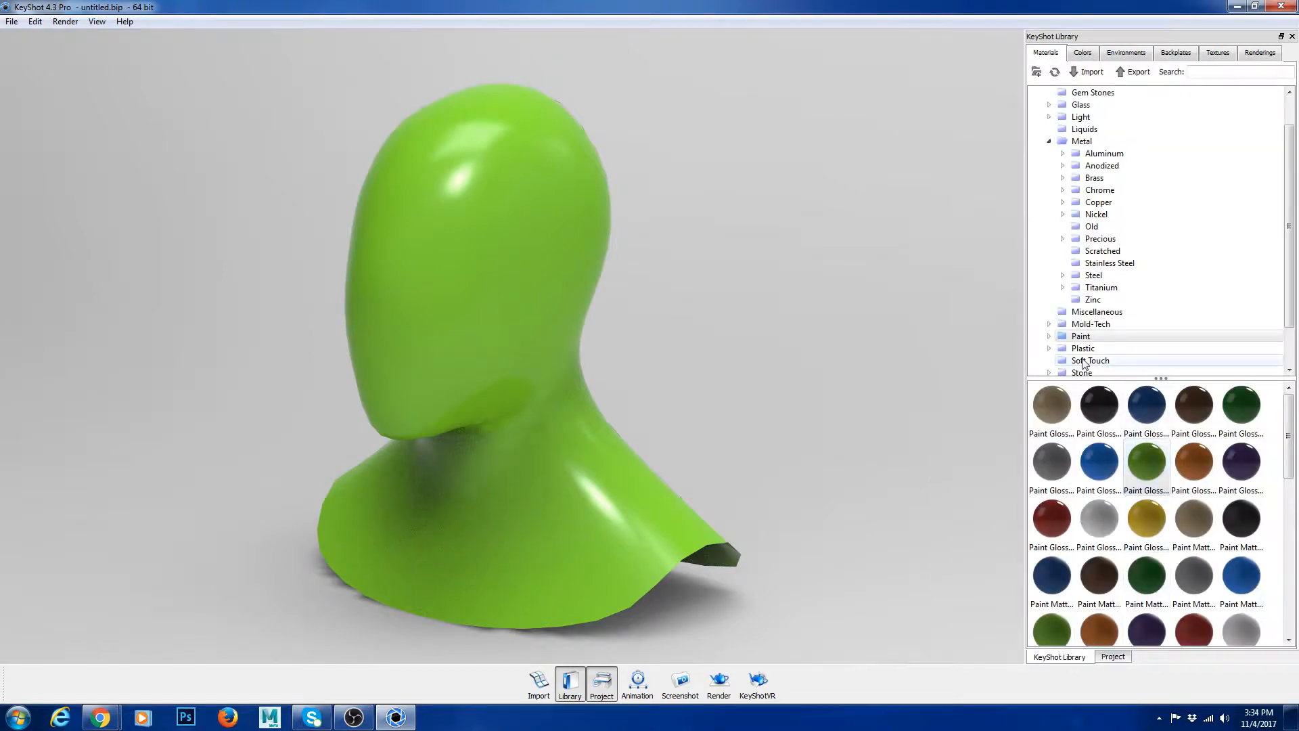
pyautogui.click(1104, 154)
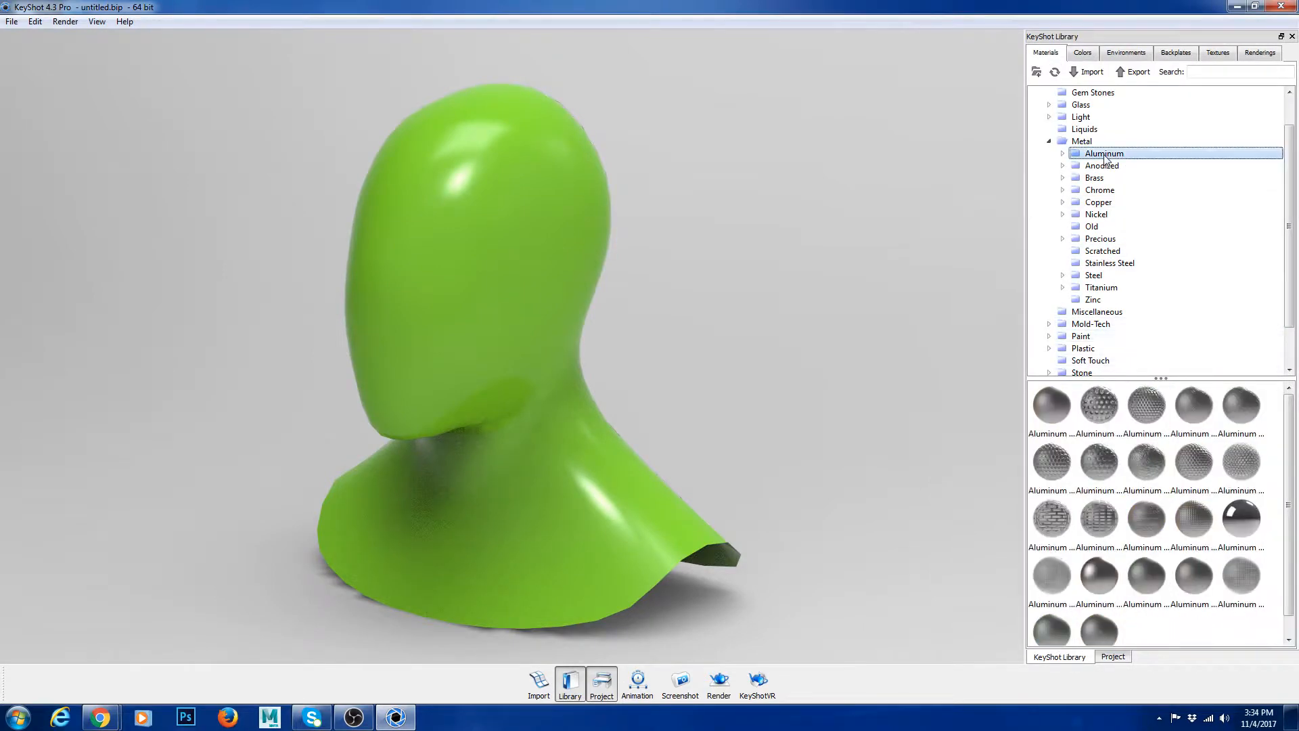
pyautogui.moveTo(1051, 406)
pyautogui.mouseDown()
pyautogui.moveTo(989, 406)
pyautogui.moveTo(489, 270)
pyautogui.mouseUp()
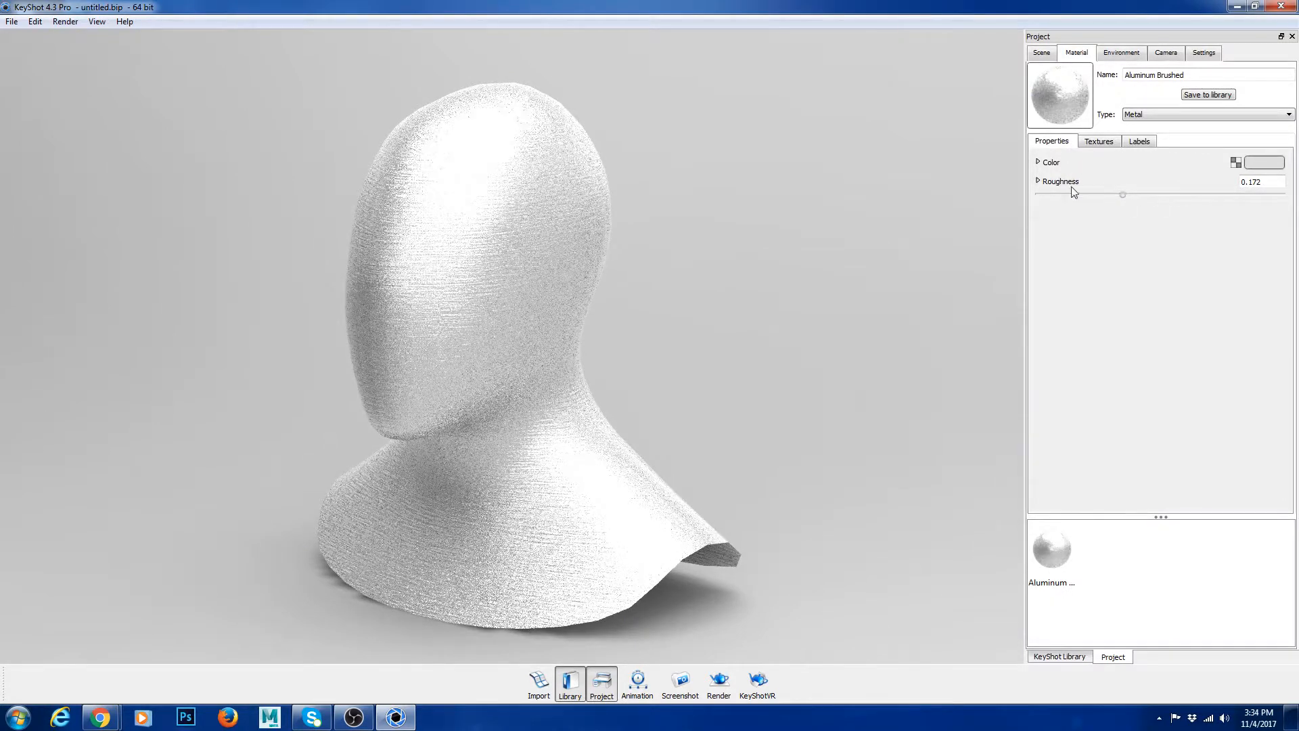
# Step: Compare the brushed aluminum with its bump texture on and off, finishing with the bump disabled and the properties shown
pyautogui.click(1097, 143)
pyautogui.click(1053, 141)
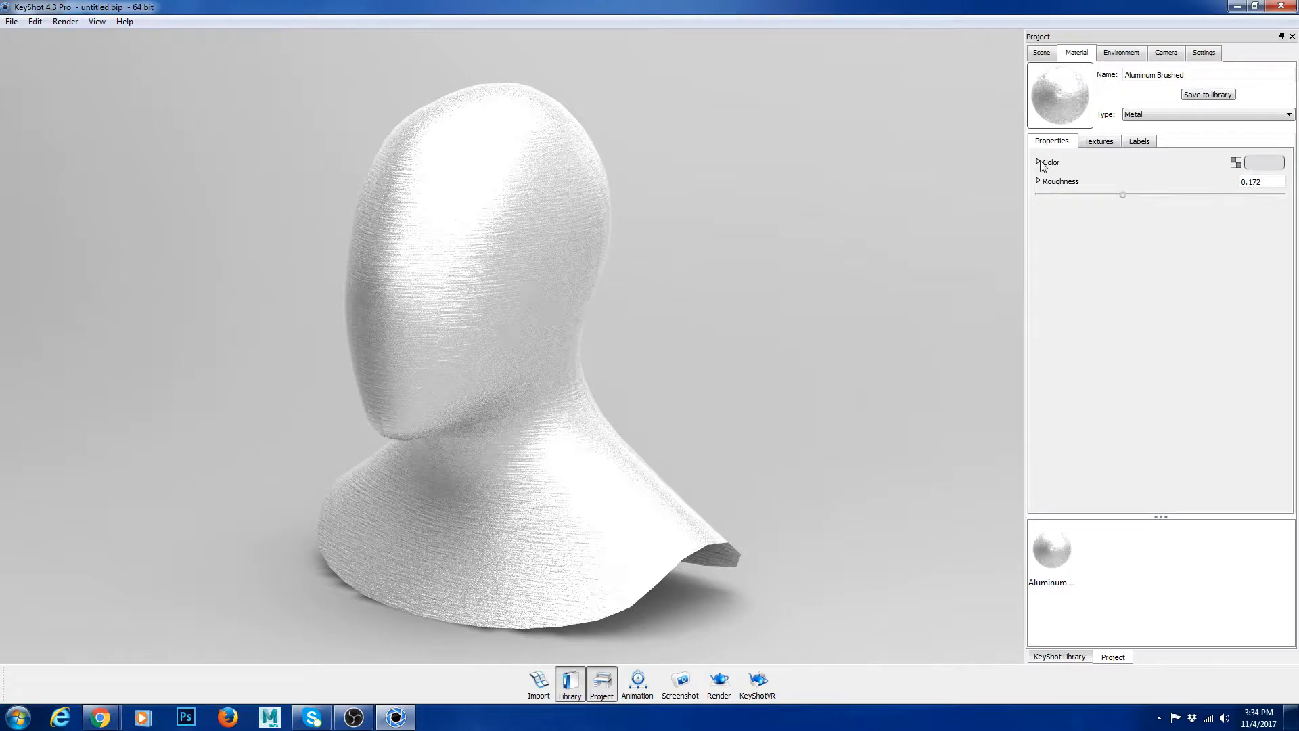
pyautogui.click(1099, 141)
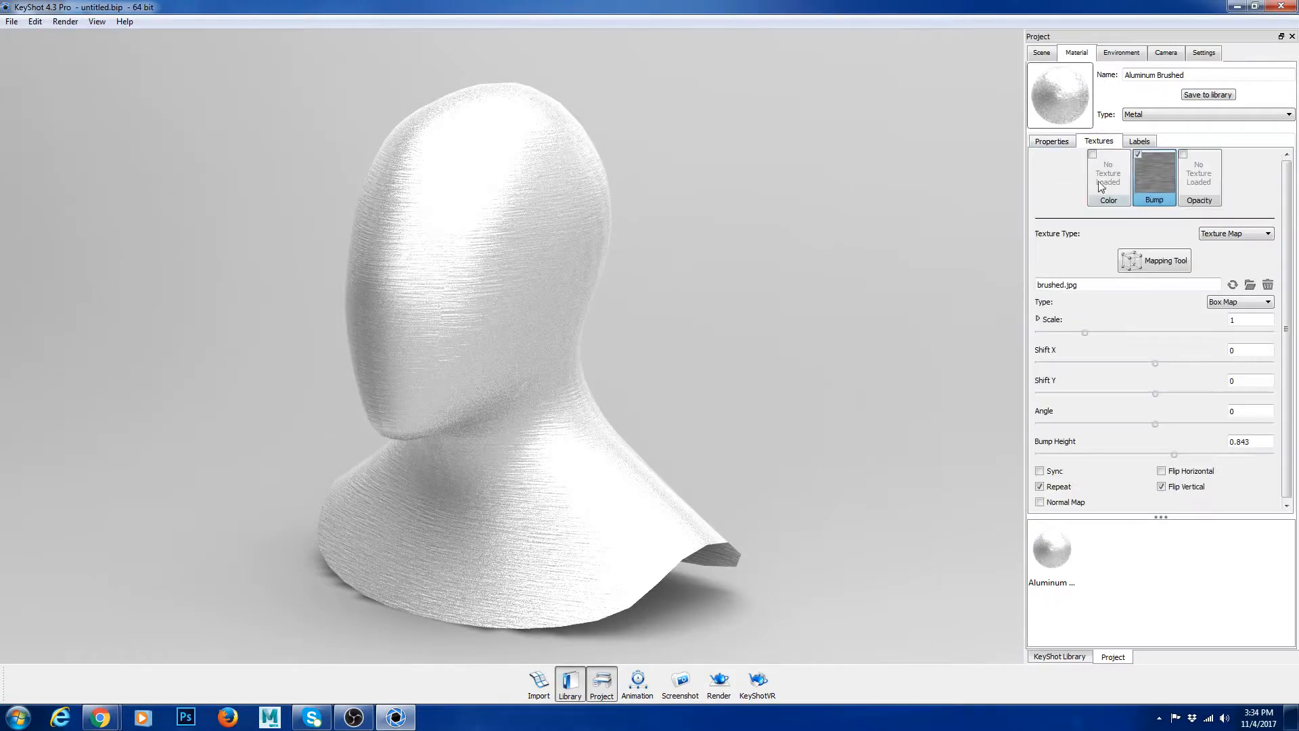
pyautogui.click(1138, 155)
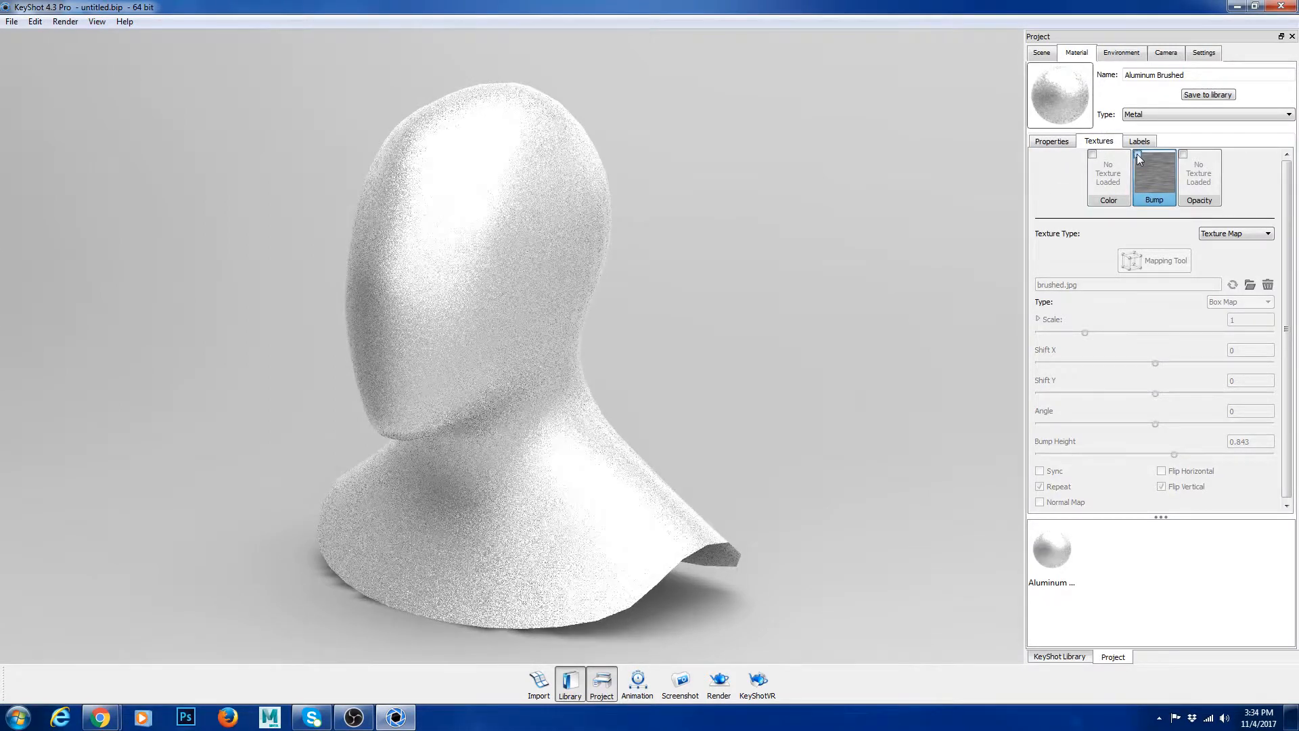
pyautogui.click(1138, 155)
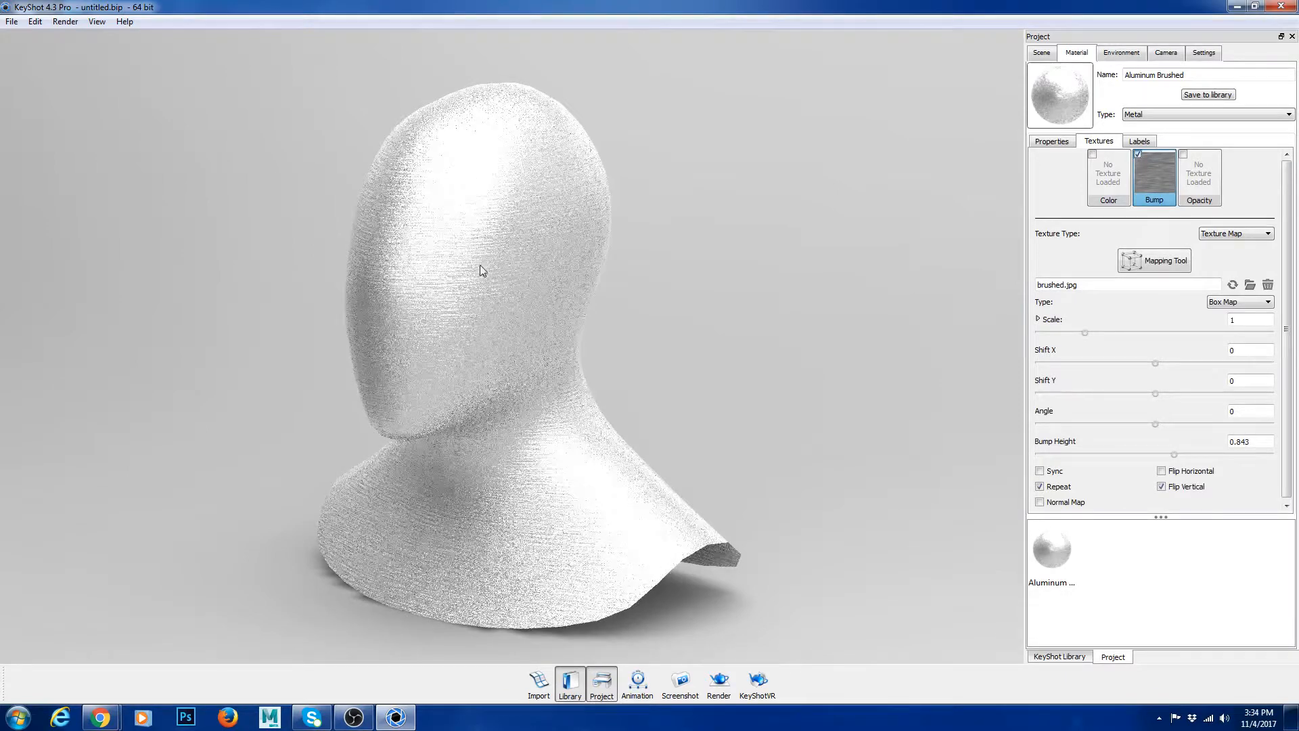
pyautogui.click(1137, 155)
pyautogui.click(1051, 141)
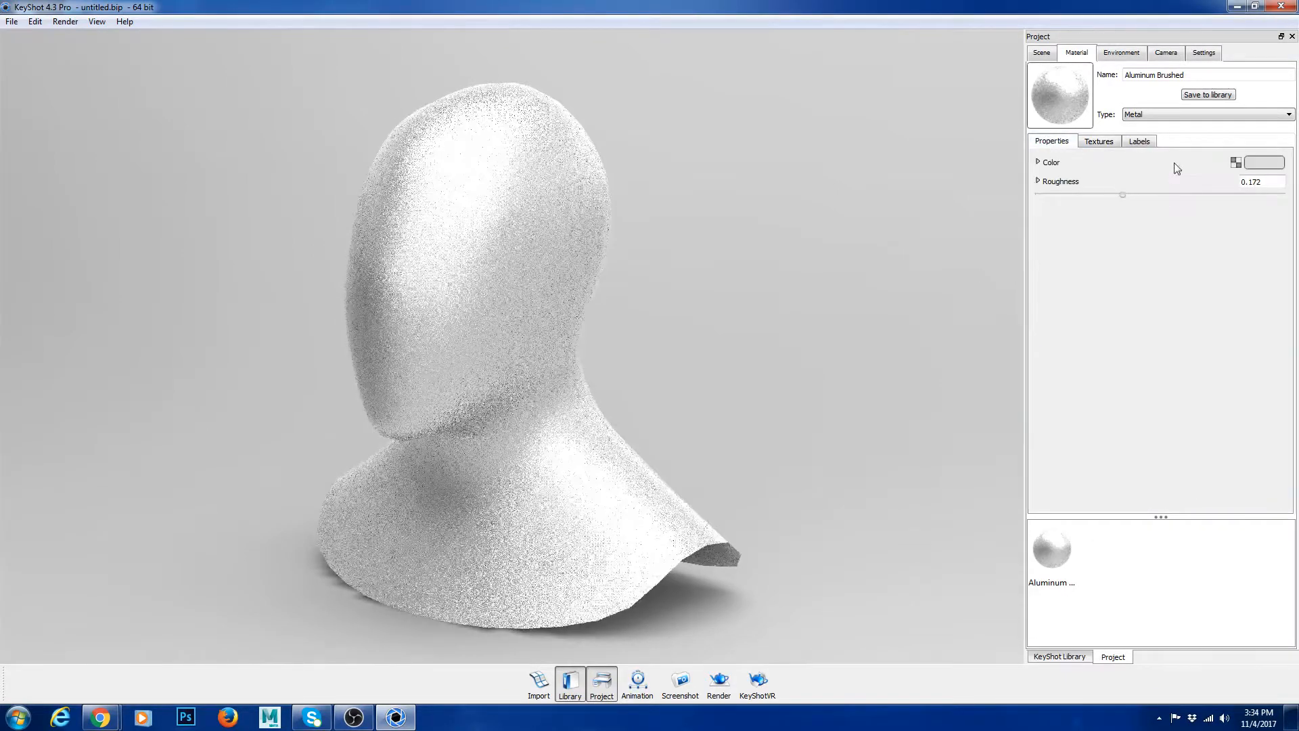
# Step: Apply a Fine Grain wood material from the library to the bust and orbit to inspect it from the front
pyautogui.click(1121, 52)
pyautogui.click(1059, 656)
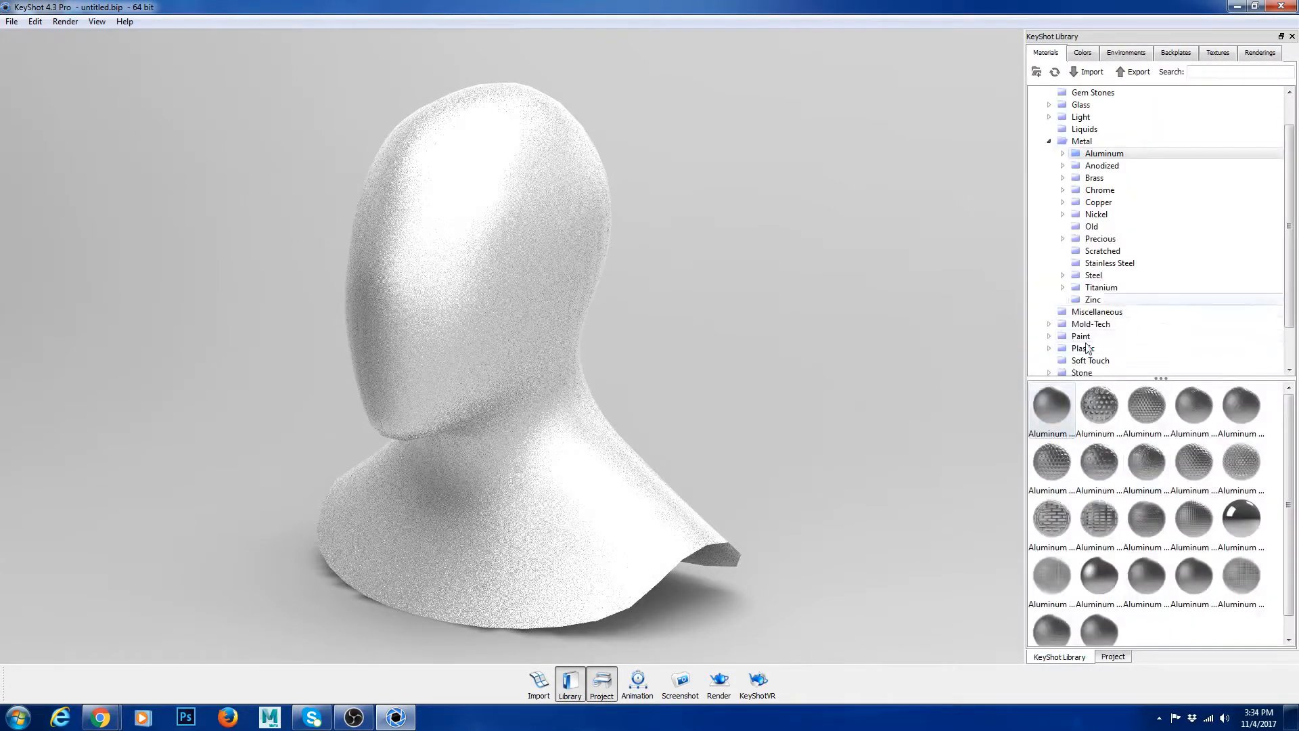
pyautogui.click(1083, 360)
pyautogui.moveTo(1098, 462); pyautogui.dragTo(755, 387)
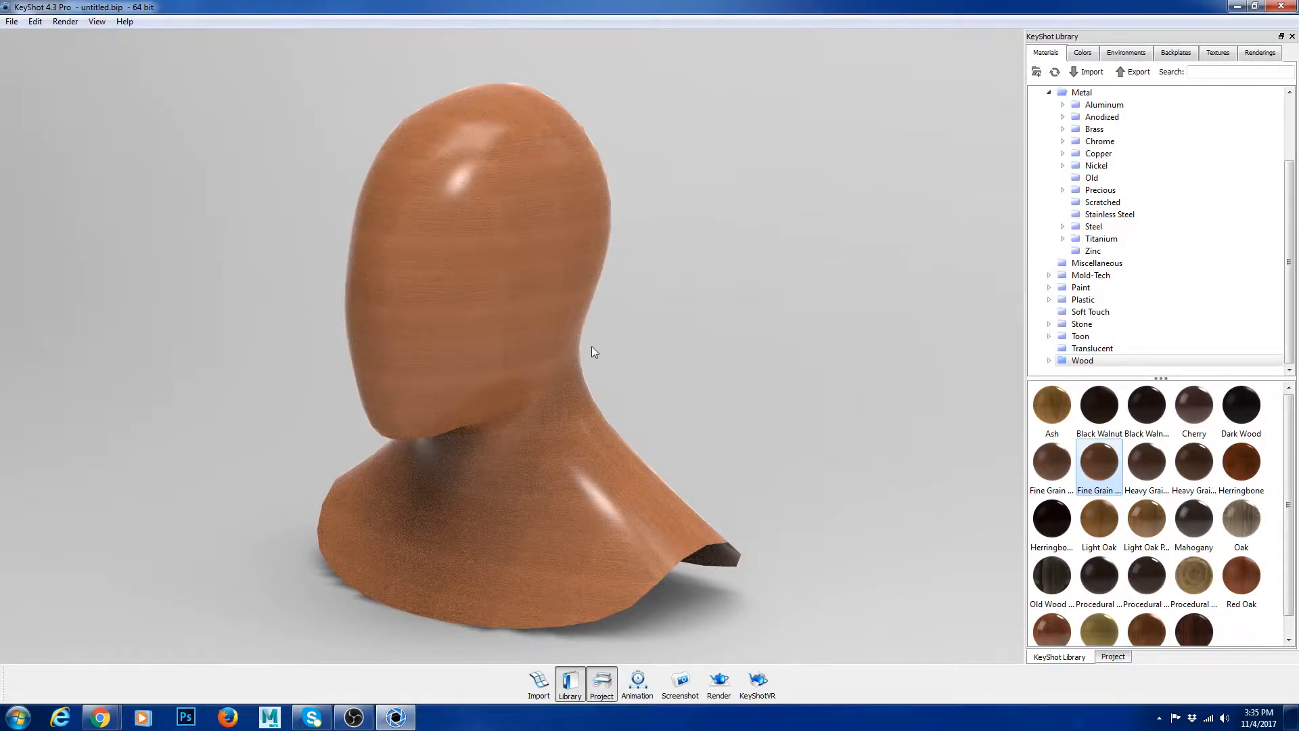
pyautogui.moveTo(709, 342); pyautogui.dragTo(818, 334)
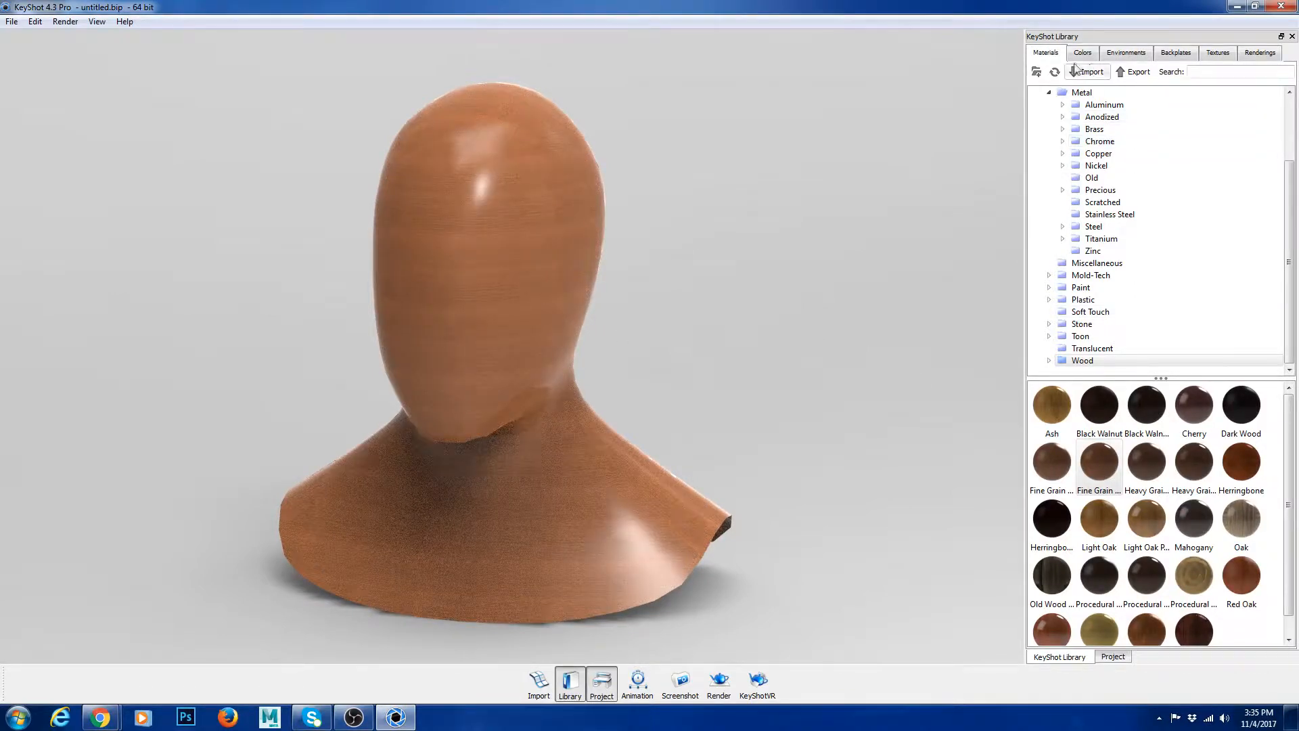
# Step: Collapse the metal subcategories in the material library and look over the Axalta and Cloth and Leather categories
pyautogui.click(598, 686)
pyautogui.click(570, 686)
pyautogui.scroll(3, 1048, 101)
pyautogui.click(1035, 93)
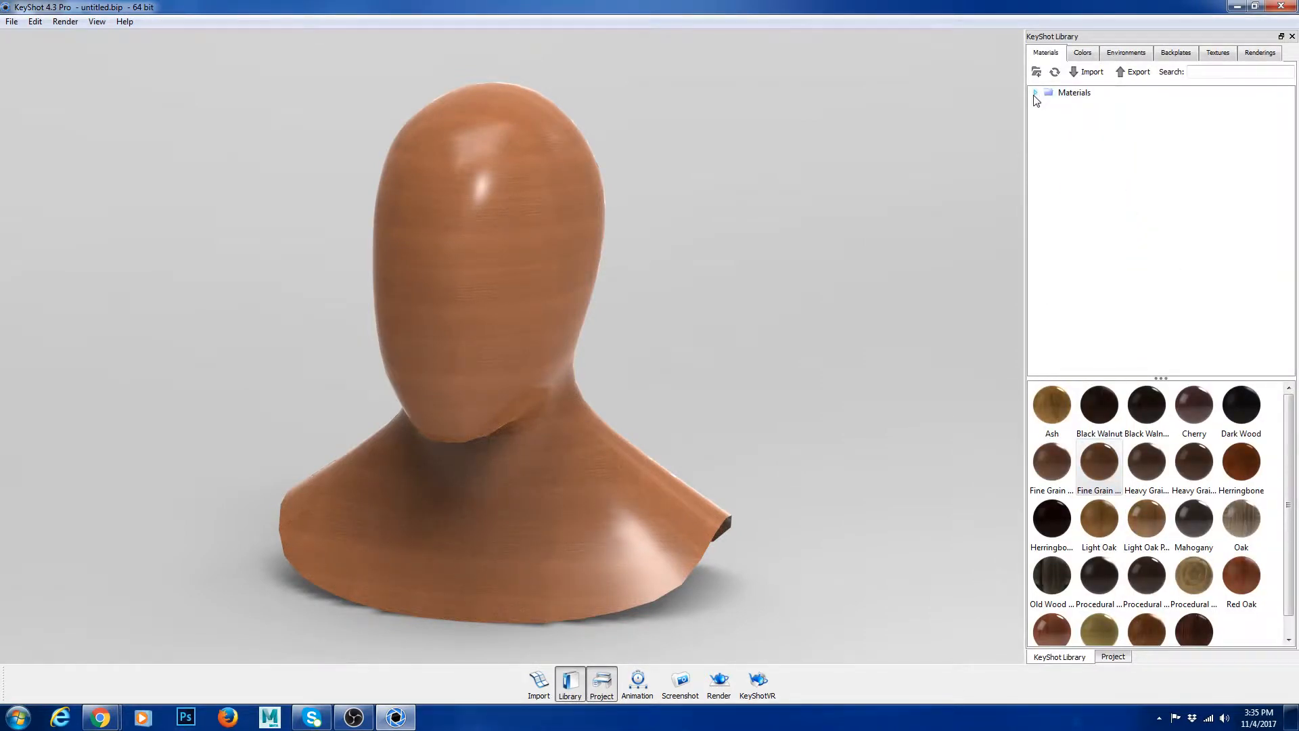
pyautogui.click(1034, 93)
pyautogui.click(1049, 178)
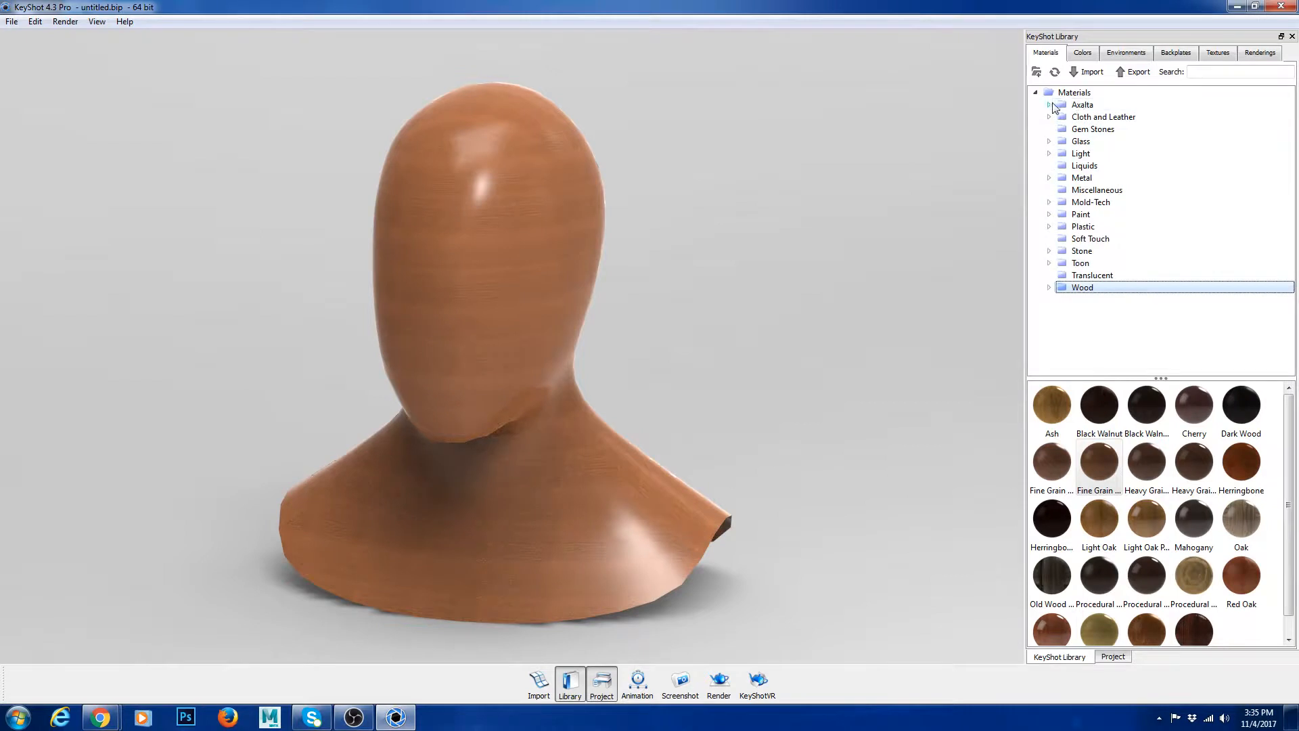
pyautogui.click(1049, 105)
pyautogui.click(1049, 105)
pyautogui.click(1050, 117)
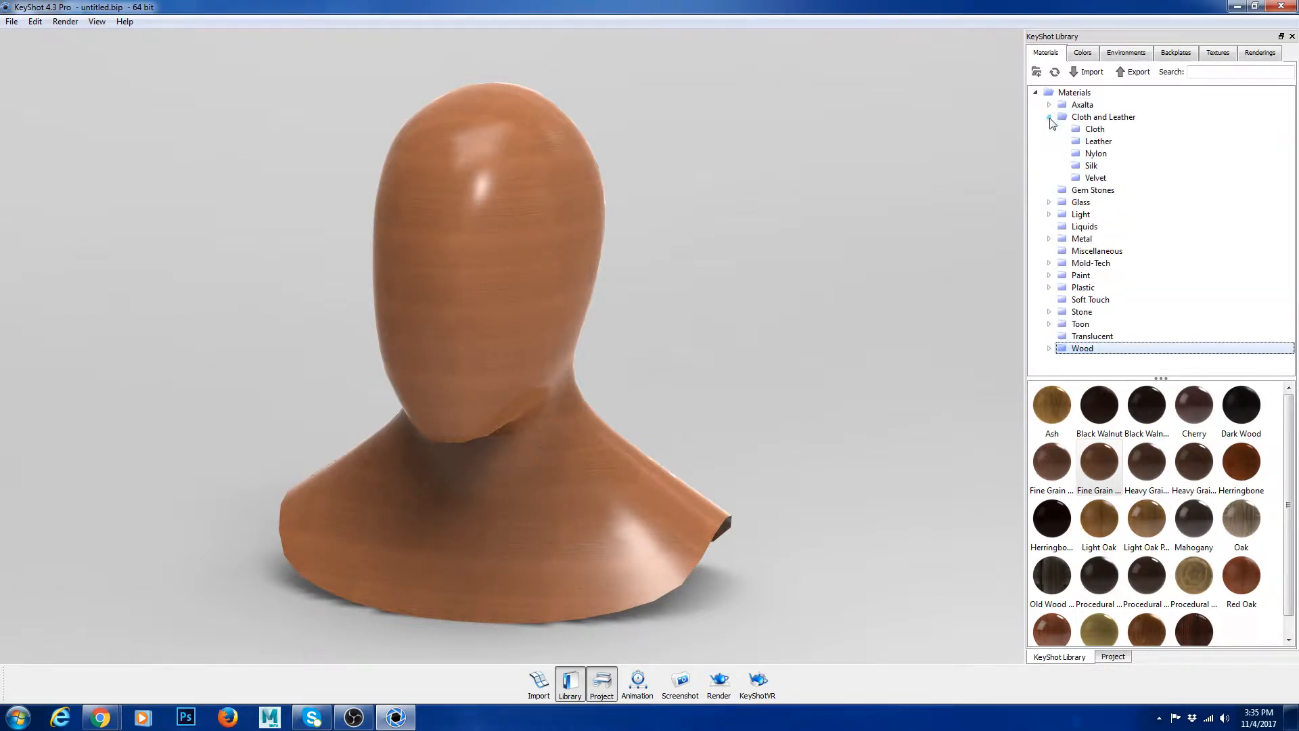
pyautogui.click(1050, 118)
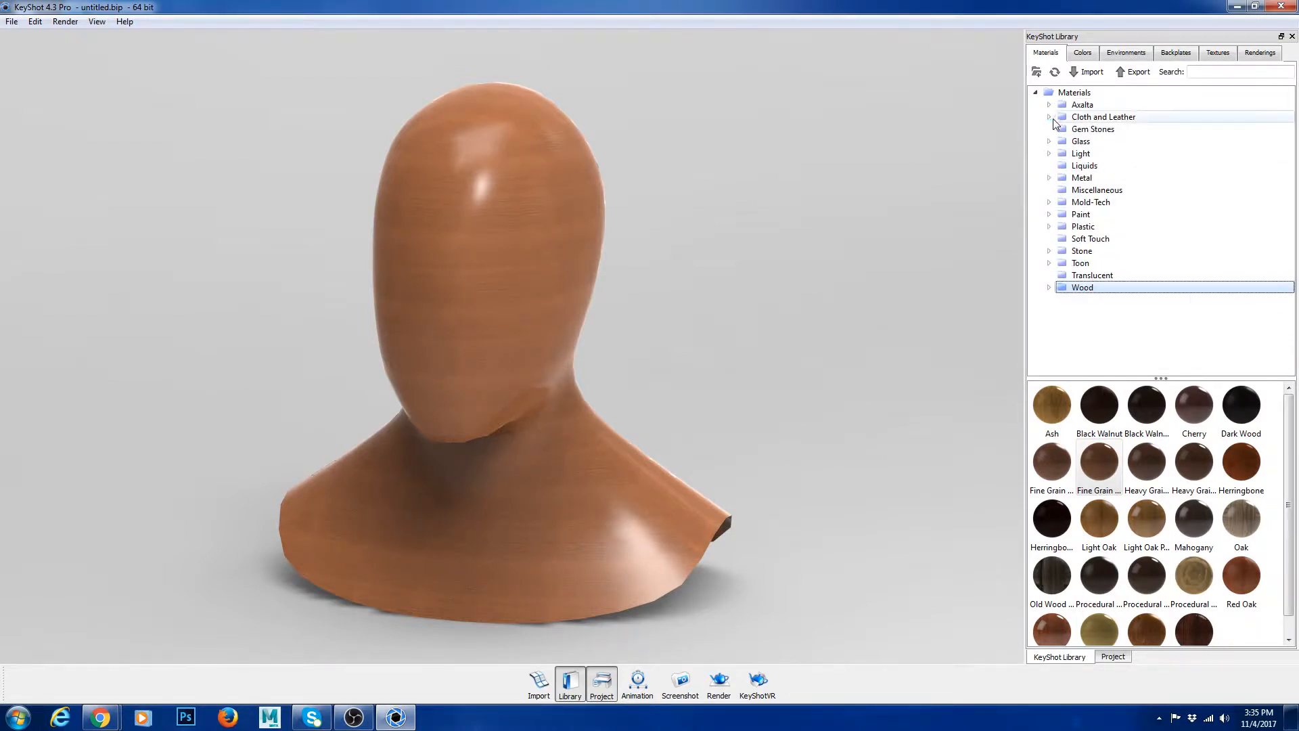
# Step: Apply the Cloth Denim material from the Cloth and Leather category to the bust
pyautogui.click(1049, 117)
pyautogui.click(1095, 129)
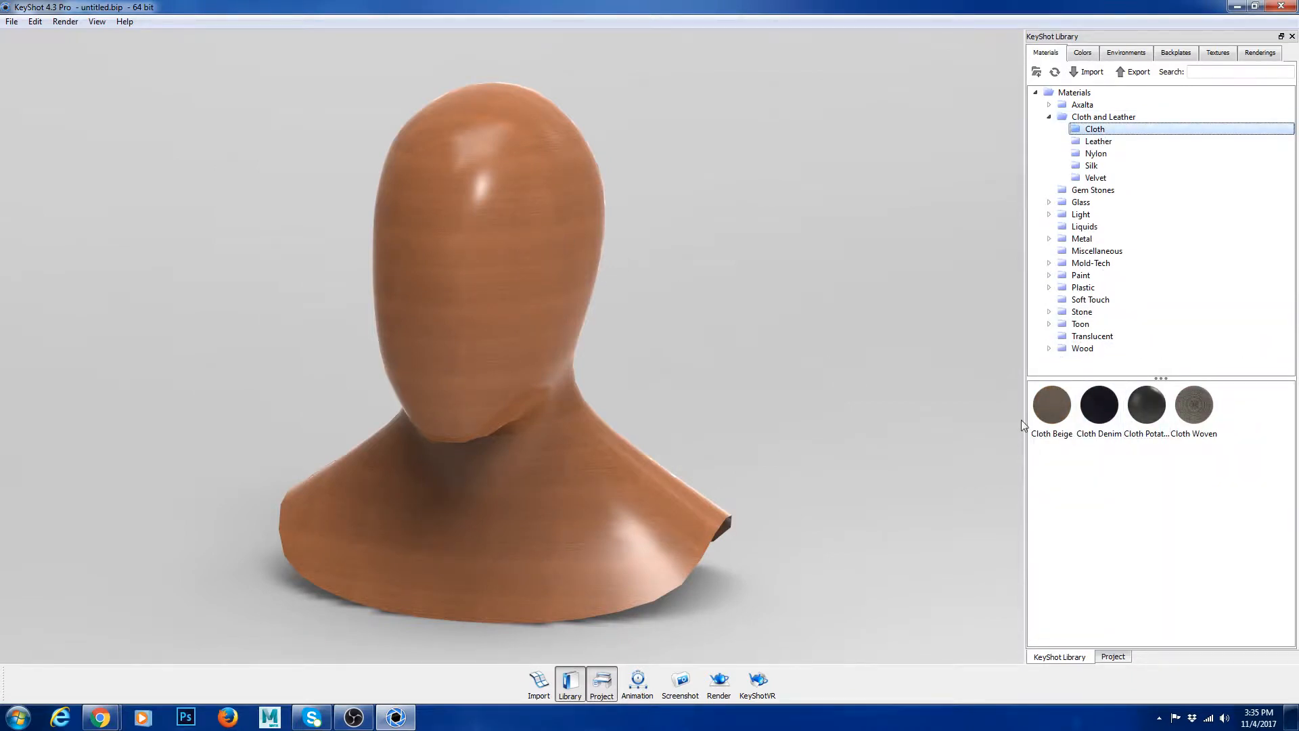
pyautogui.moveTo(1099, 404); pyautogui.dragTo(542, 327)
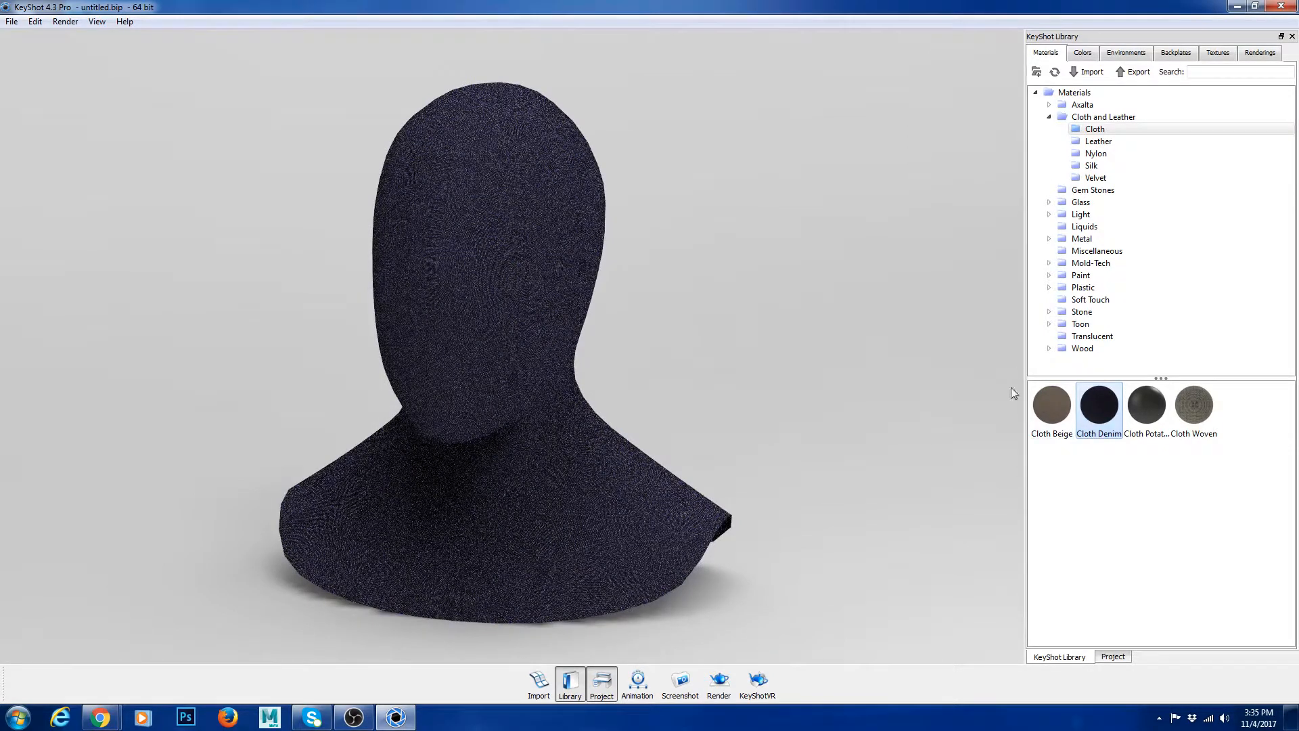
# Step: Open the Cloth Denim material for editing and raise its color texture's scale first to 2.83 and finally to 5
pyautogui.click(1113, 657)
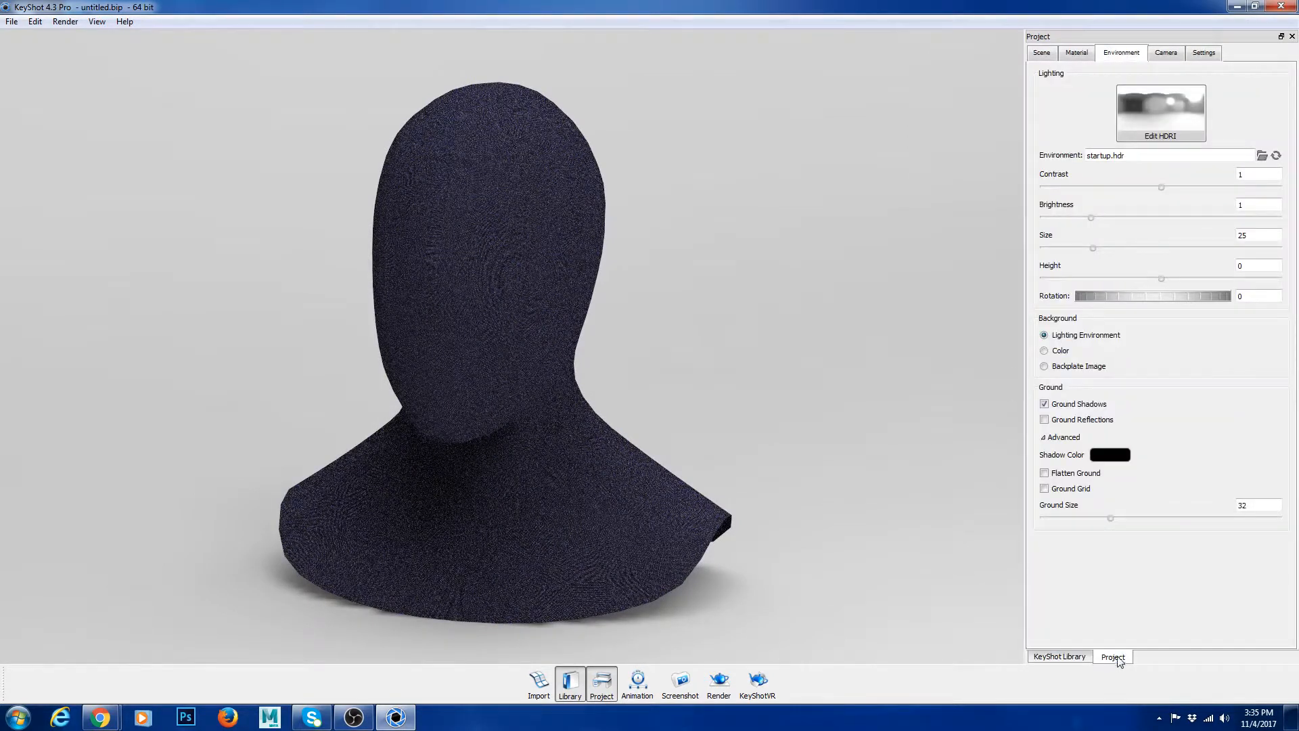
pyautogui.click(1076, 53)
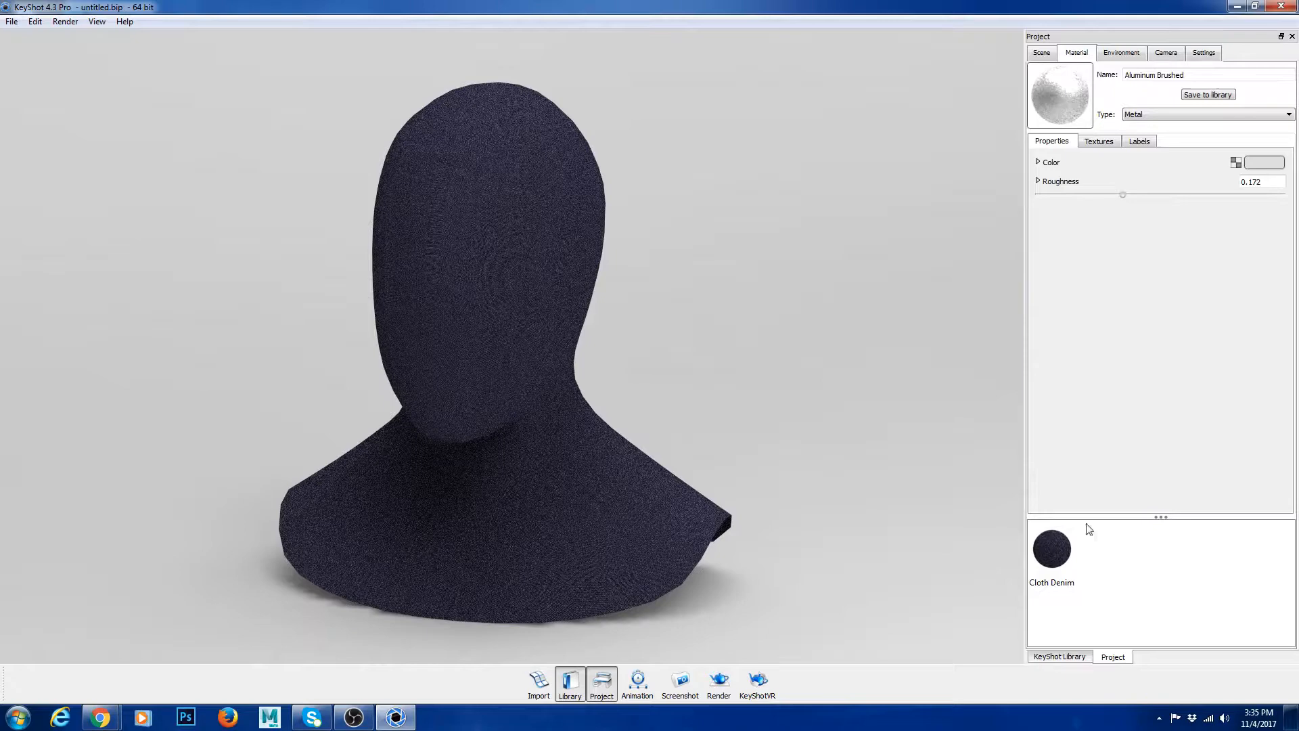
pyautogui.doubleClick(1051, 549)
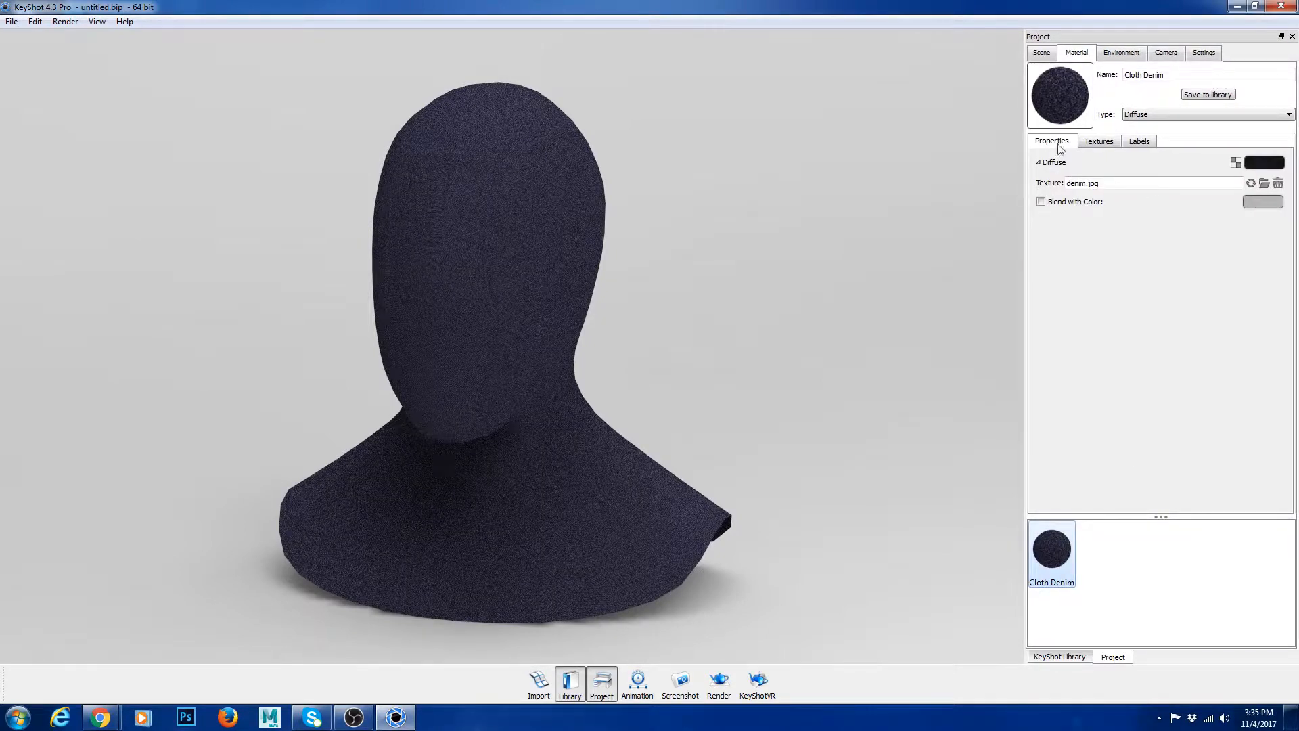
pyautogui.click(1100, 141)
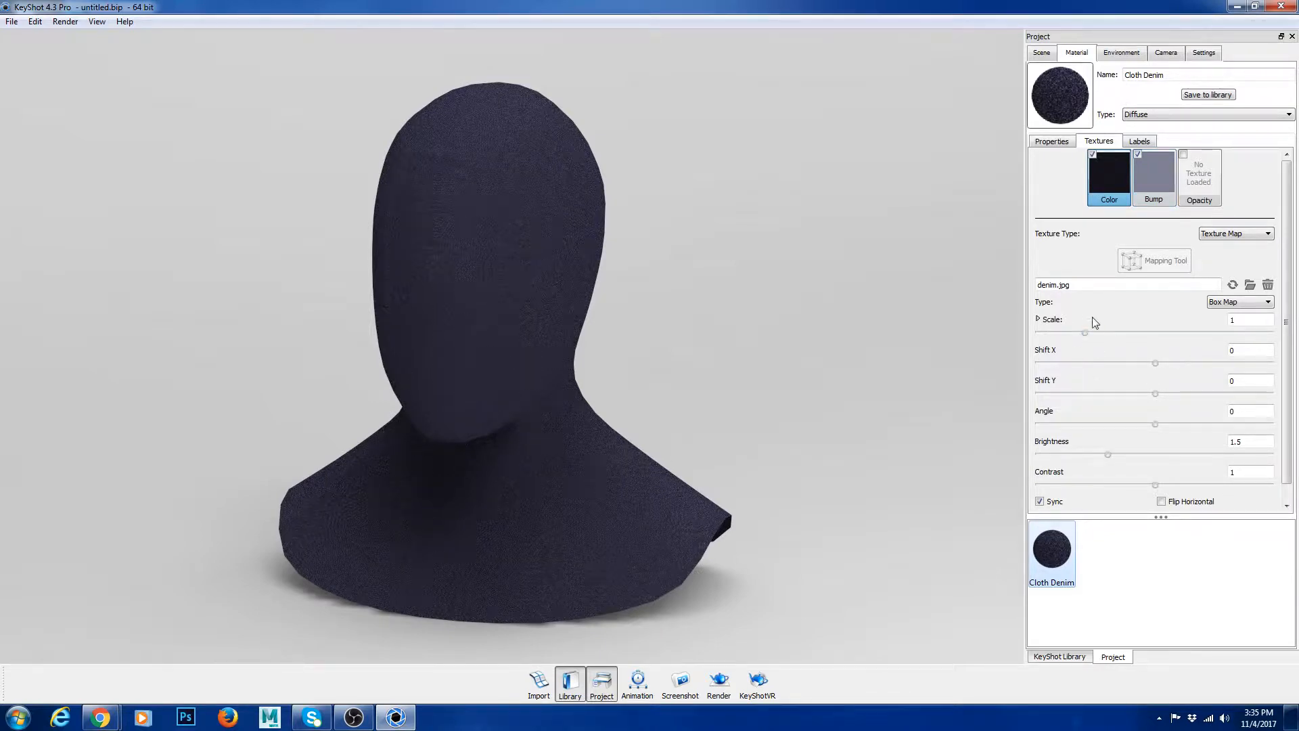
pyautogui.moveTo(1082, 333); pyautogui.dragTo(1170, 334)
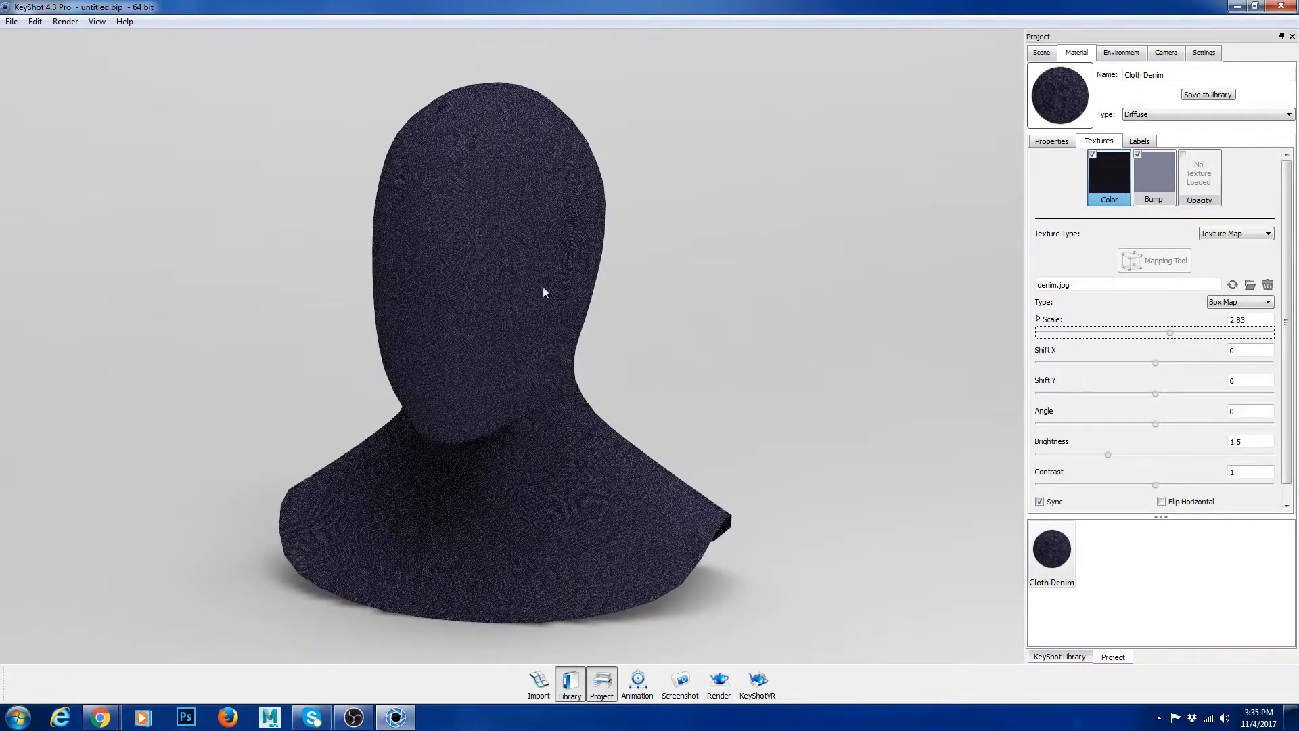
pyautogui.moveTo(1170, 333); pyautogui.dragTo(1250, 335)
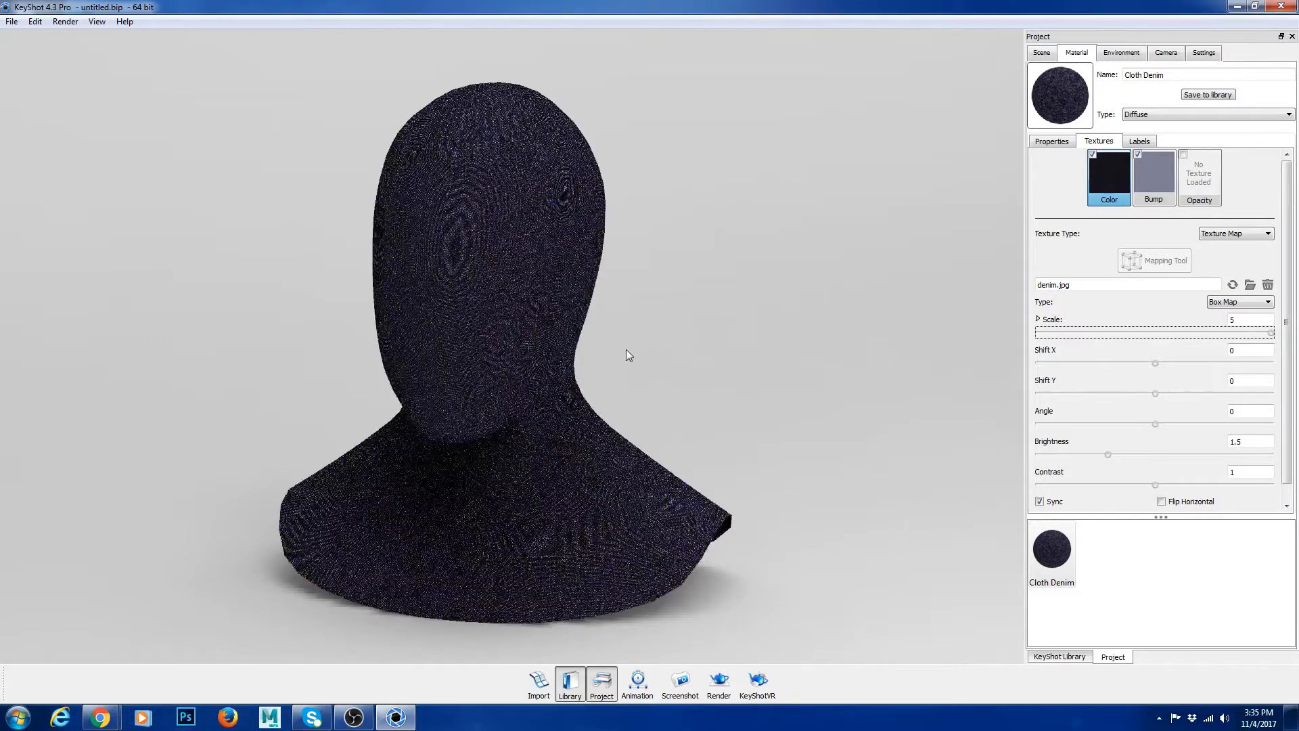
# Step: Examine the settings of the denim material's bump texture
pyautogui.click(1154, 177)
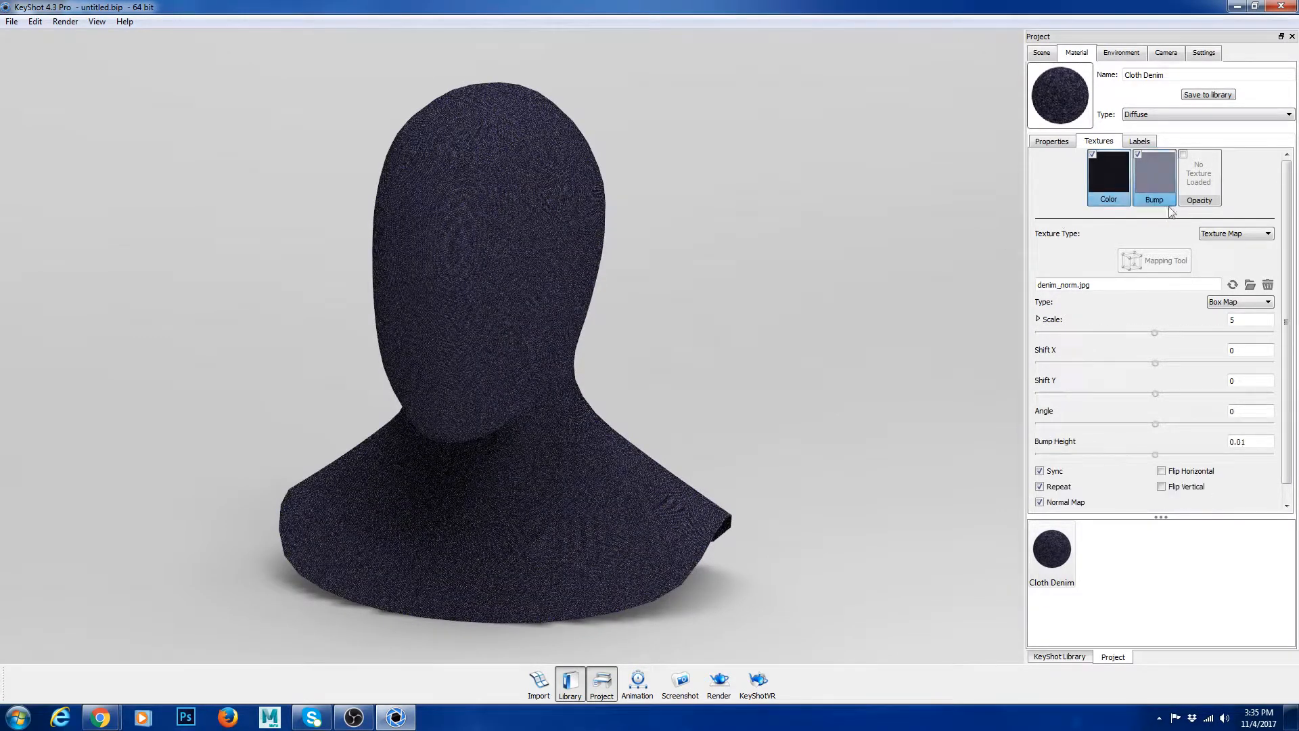
pyautogui.scroll(-1, 1180, 384)
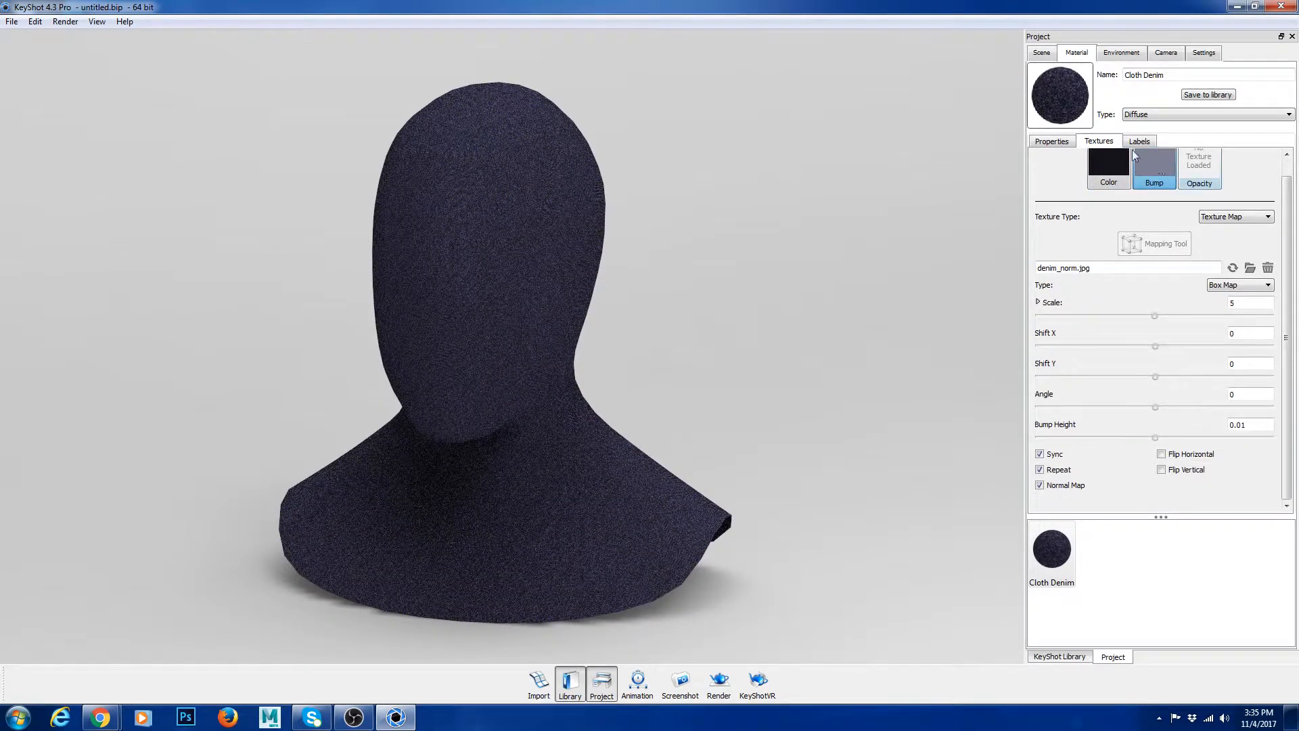
pyautogui.scroll(1, 1156, 311)
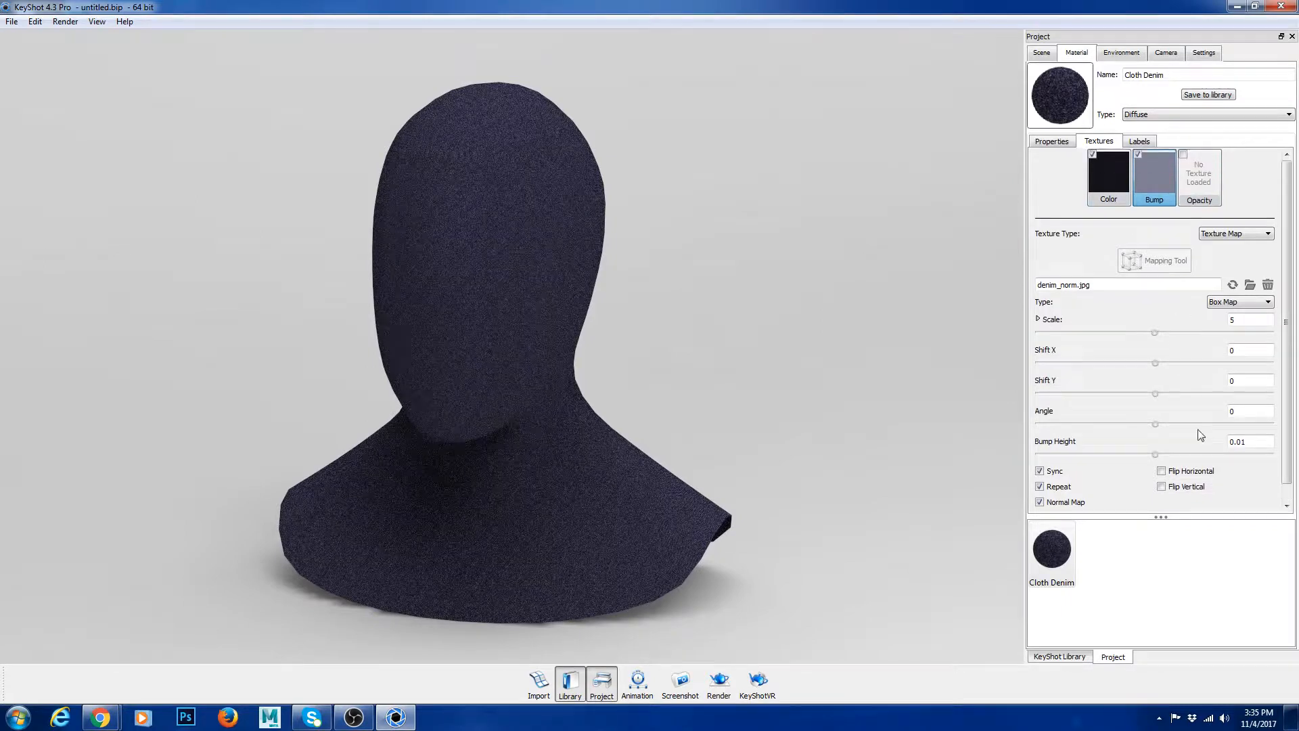